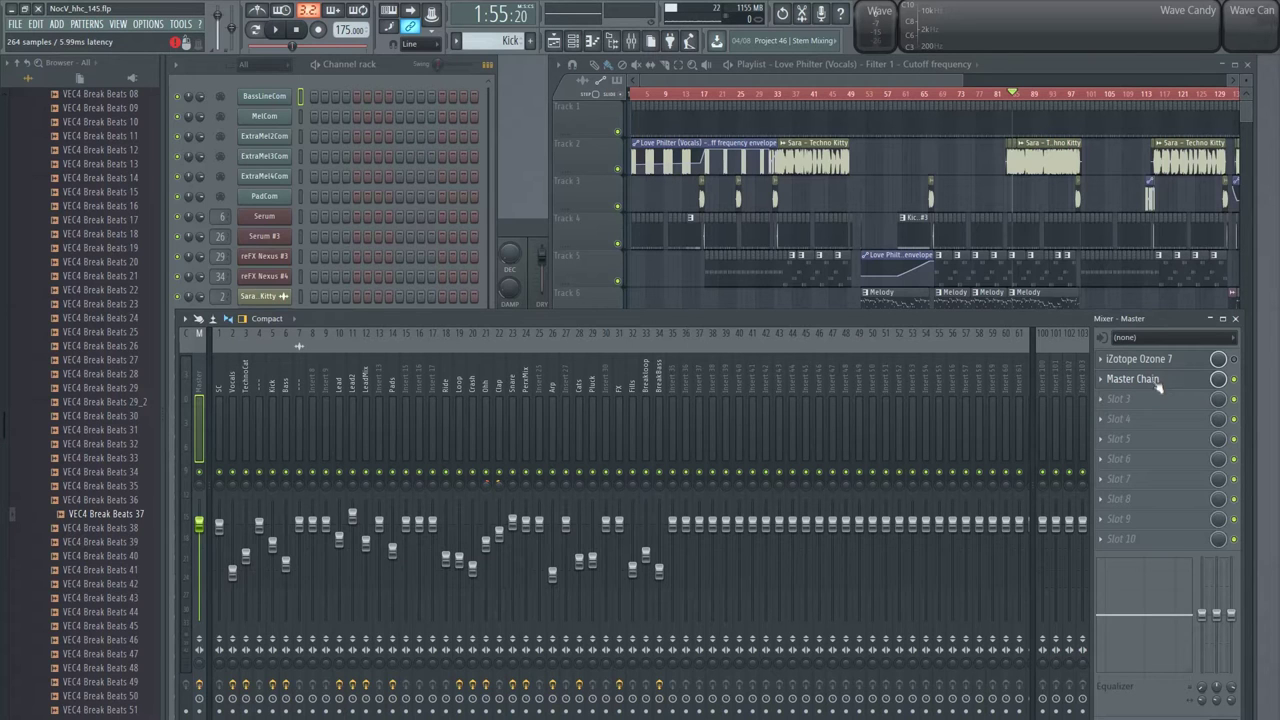
Step: Open the Master Chain effect on the master mixer track
{"action": "left_click", "coordinate": [1140, 379]}
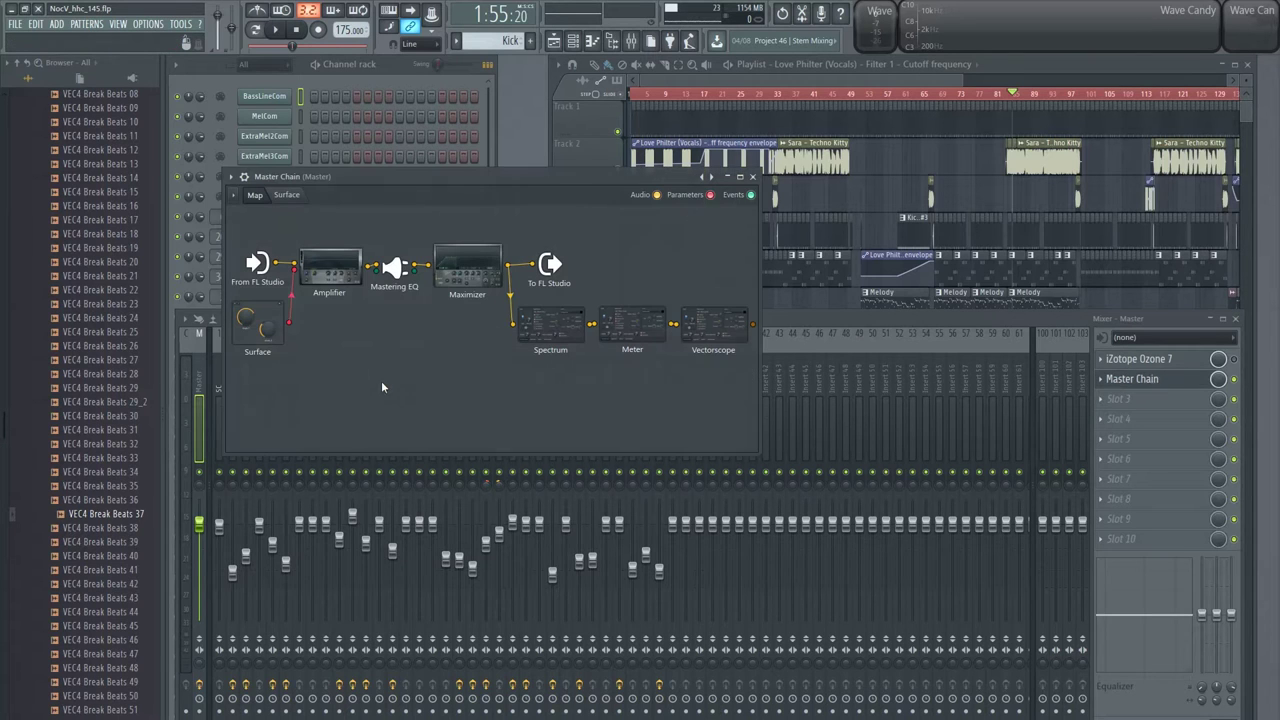
Step: Inspect the Maximizer's Mid, High and Master band settings in the Master Chain, then close it
{"action": "left_click", "coordinate": [475, 266]}
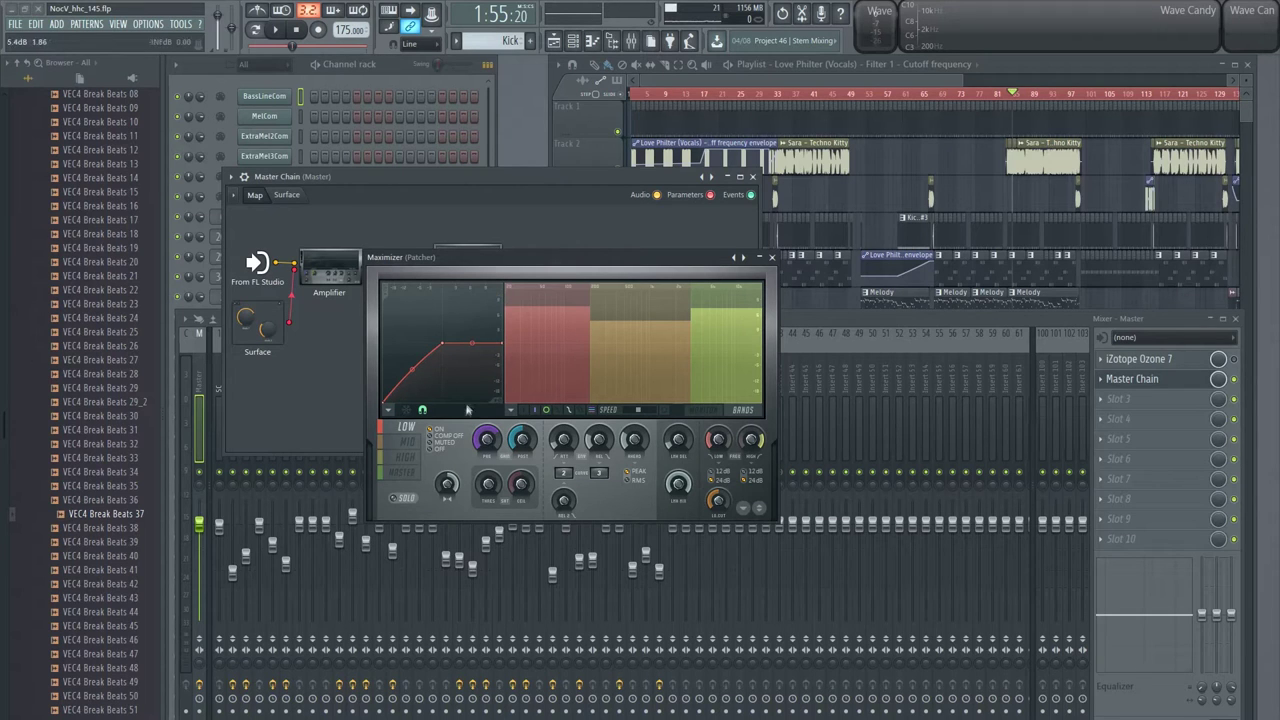
{"action": "left_click", "coordinate": [407, 442]}
{"action": "left_click", "coordinate": [406, 457]}
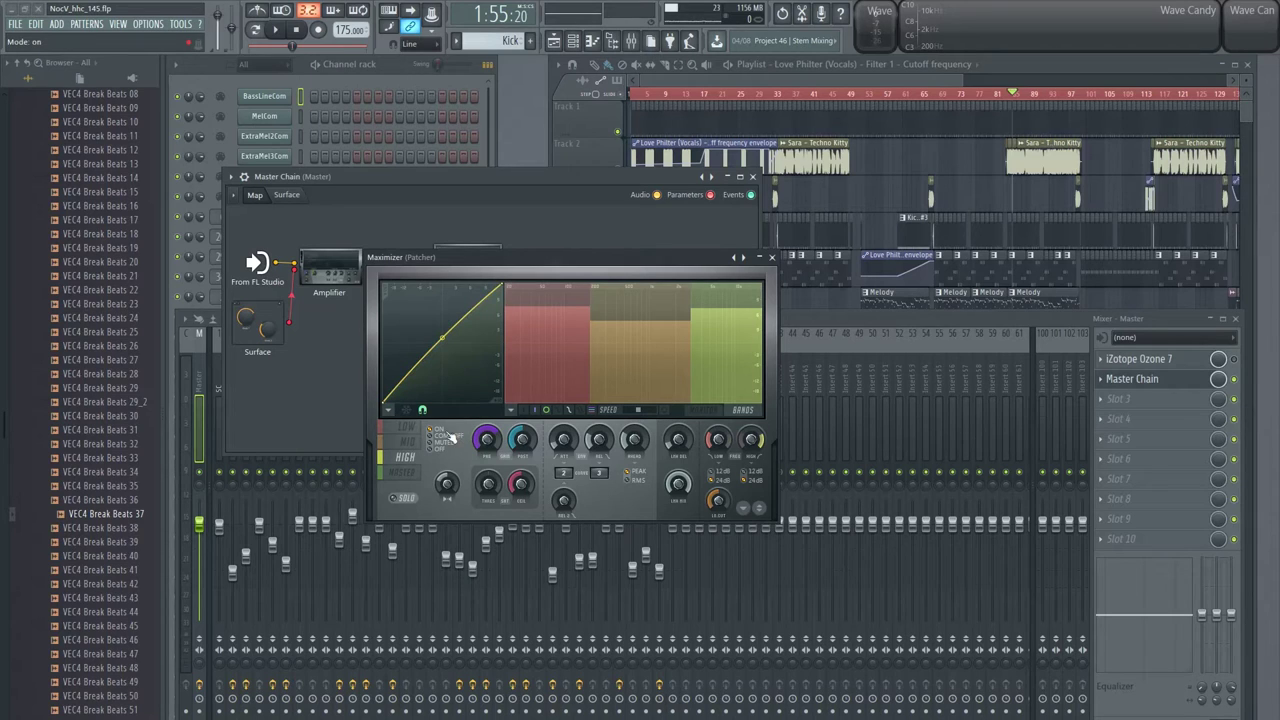
{"action": "left_click", "coordinate": [402, 472]}
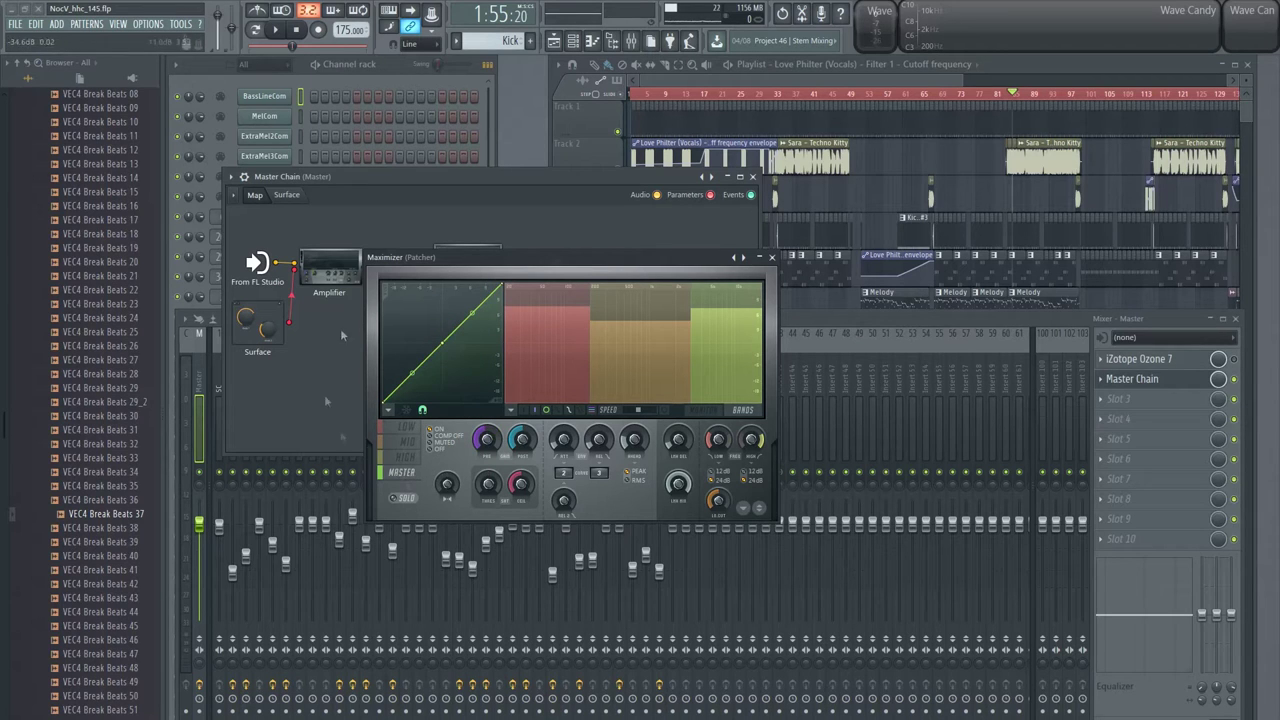
{"action": "key", "text": "Escape"}
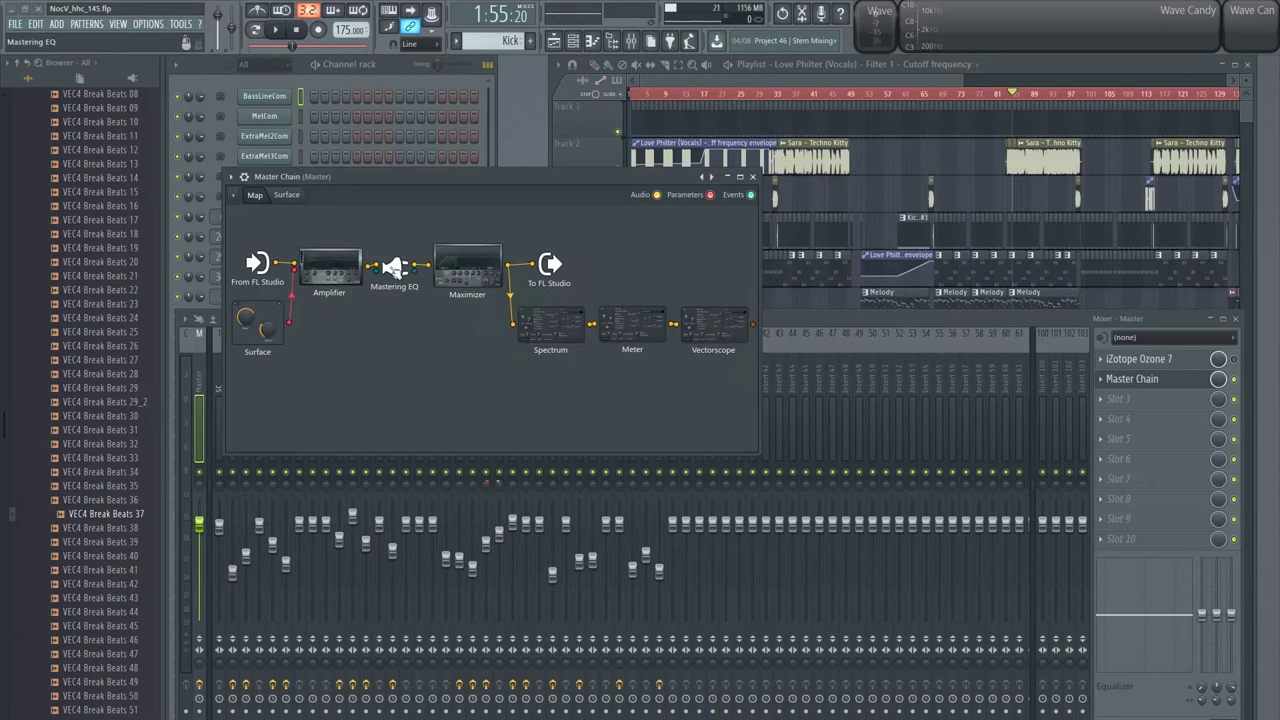
{"action": "left_click", "coordinate": [469, 268]}
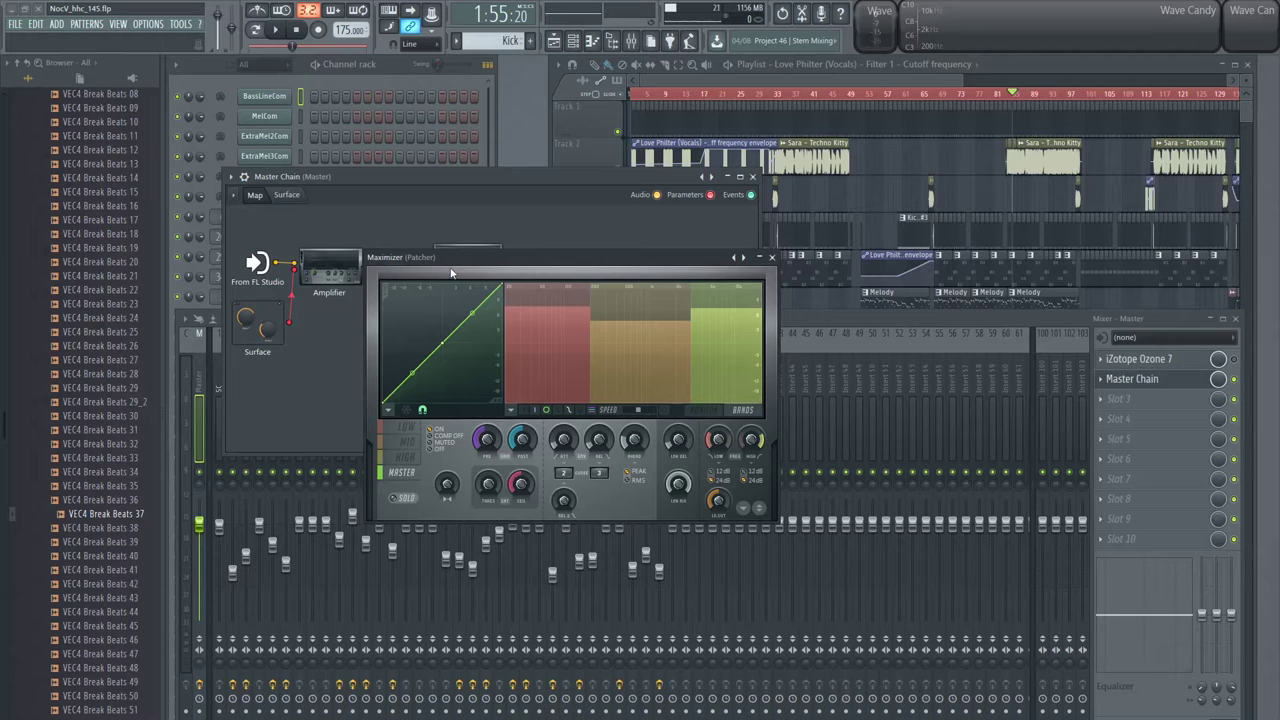
{"action": "key", "text": "Escape"}
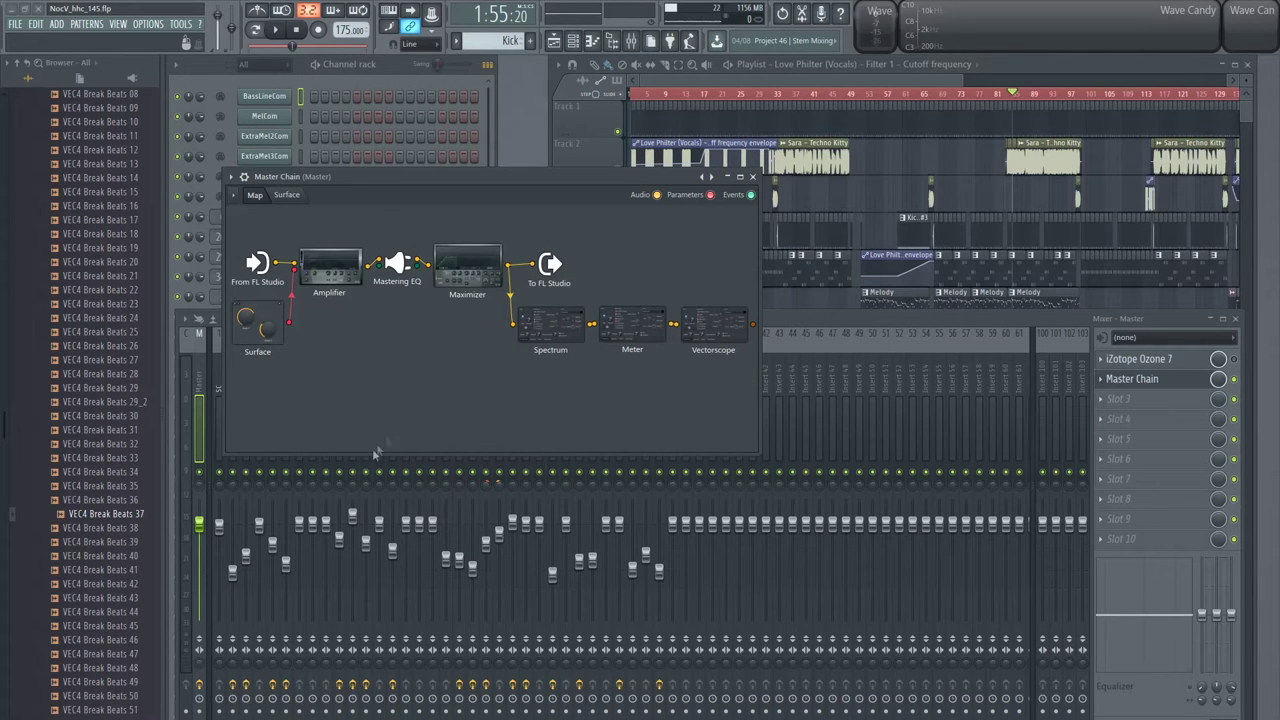
{"action": "double_click", "coordinate": [397, 264]}
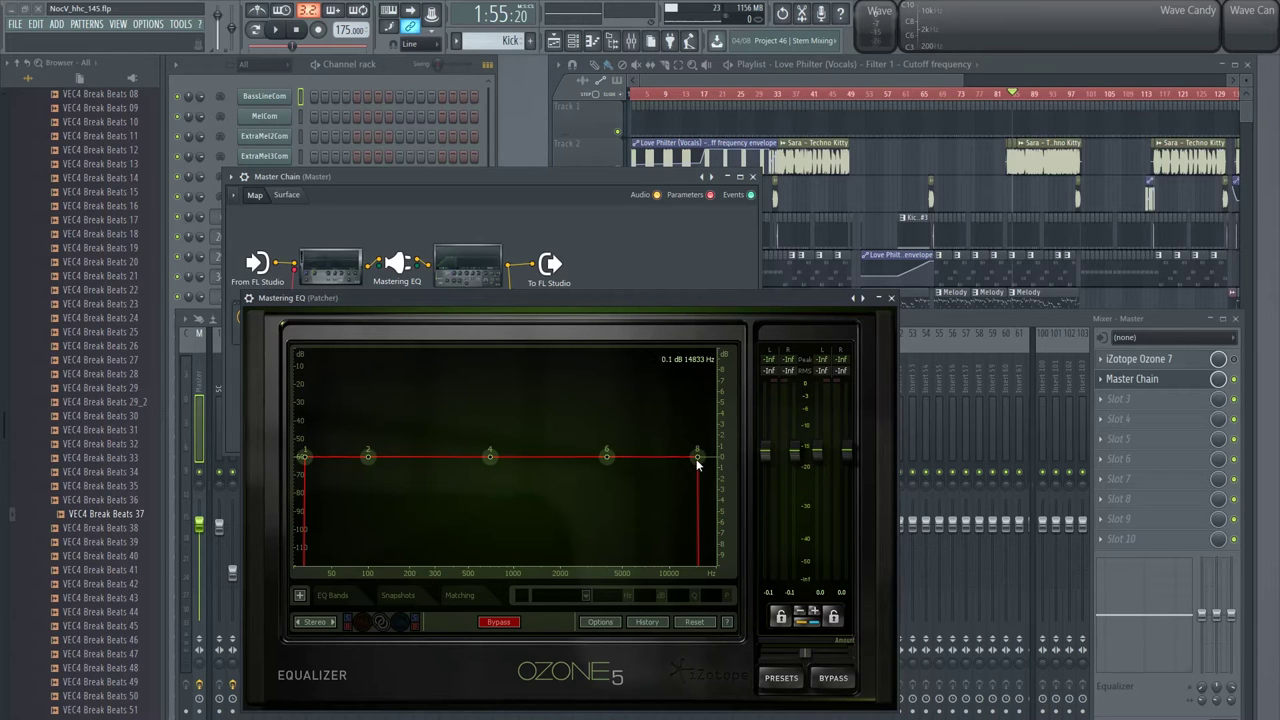
{"action": "key", "text": "Escape"}
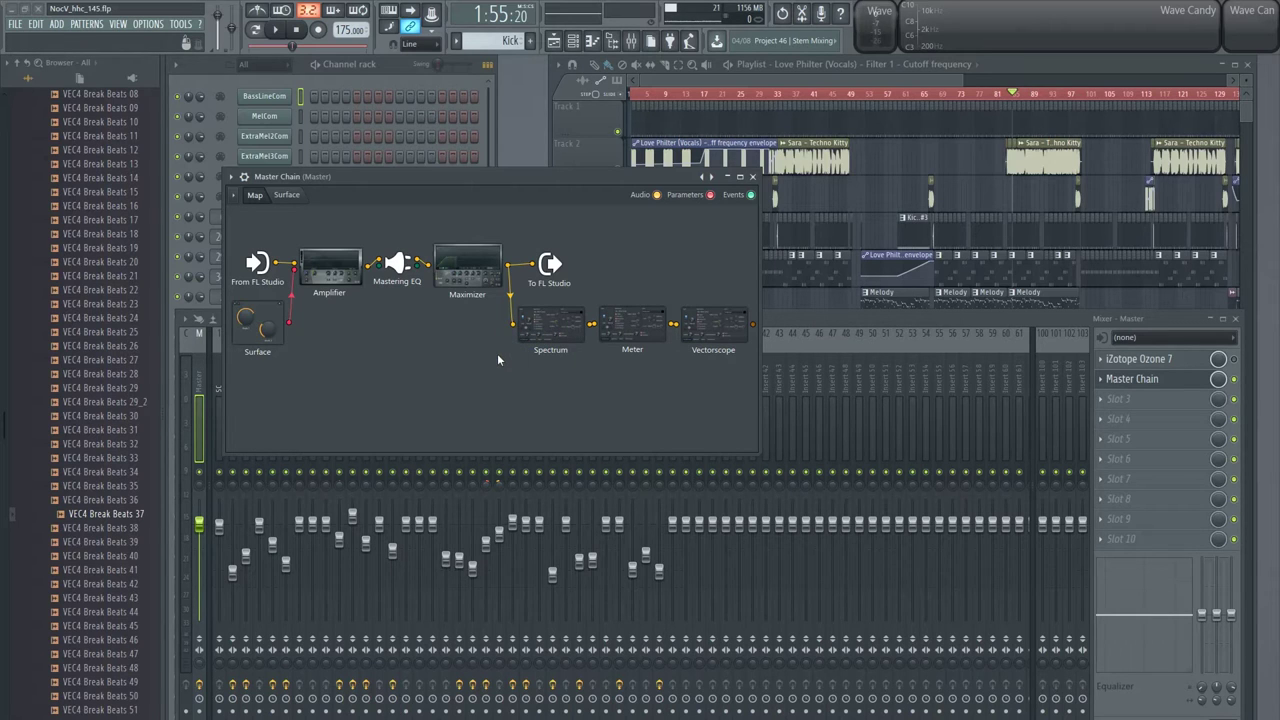
Step: Check the Amplifier and compare the chain's Map and Loudness Surface views, then return to the mixer
{"action": "left_click", "coordinate": [349, 271]}
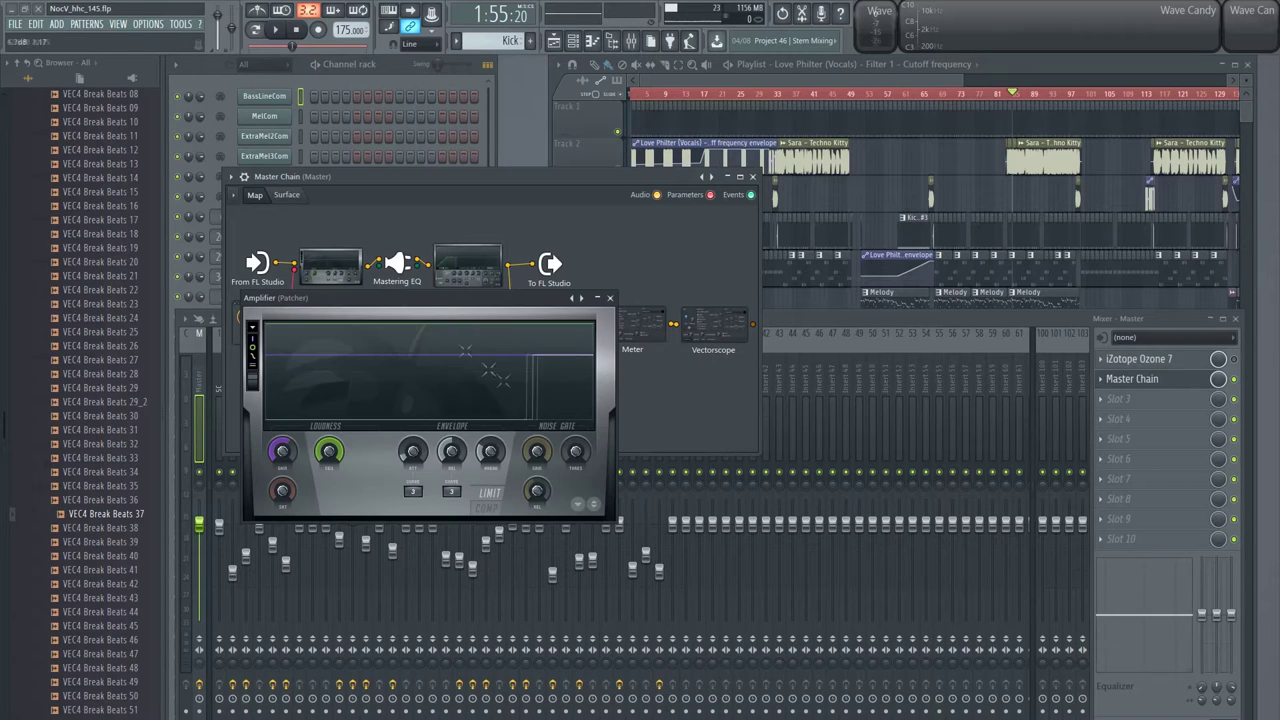
{"action": "left_click", "coordinate": [349, 278]}
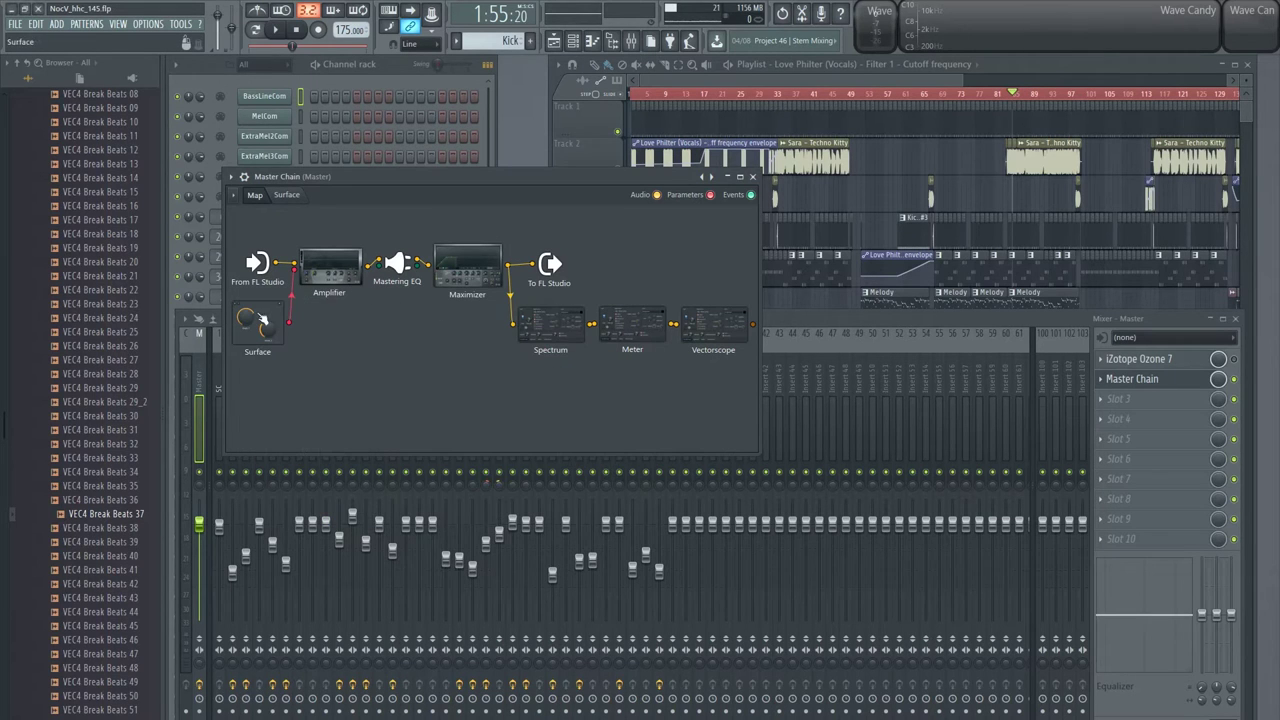
{"action": "left_click", "coordinate": [287, 195]}
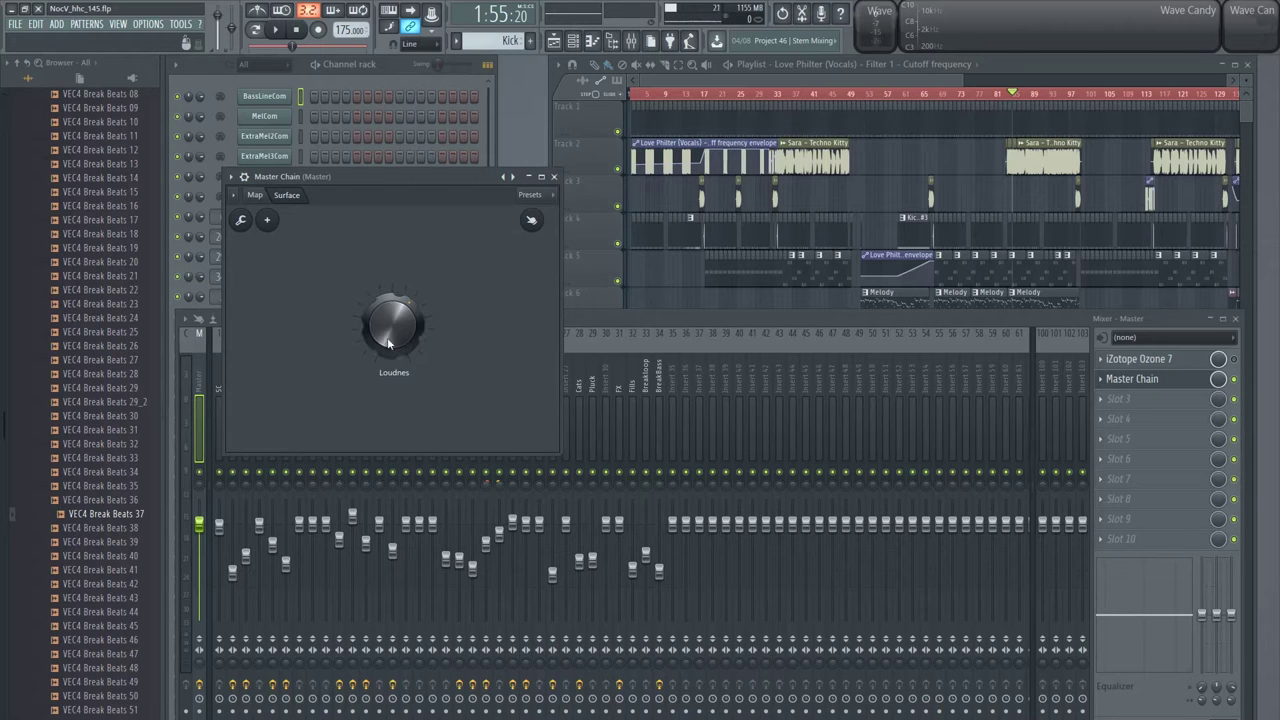
{"action": "left_click", "coordinate": [255, 195]}
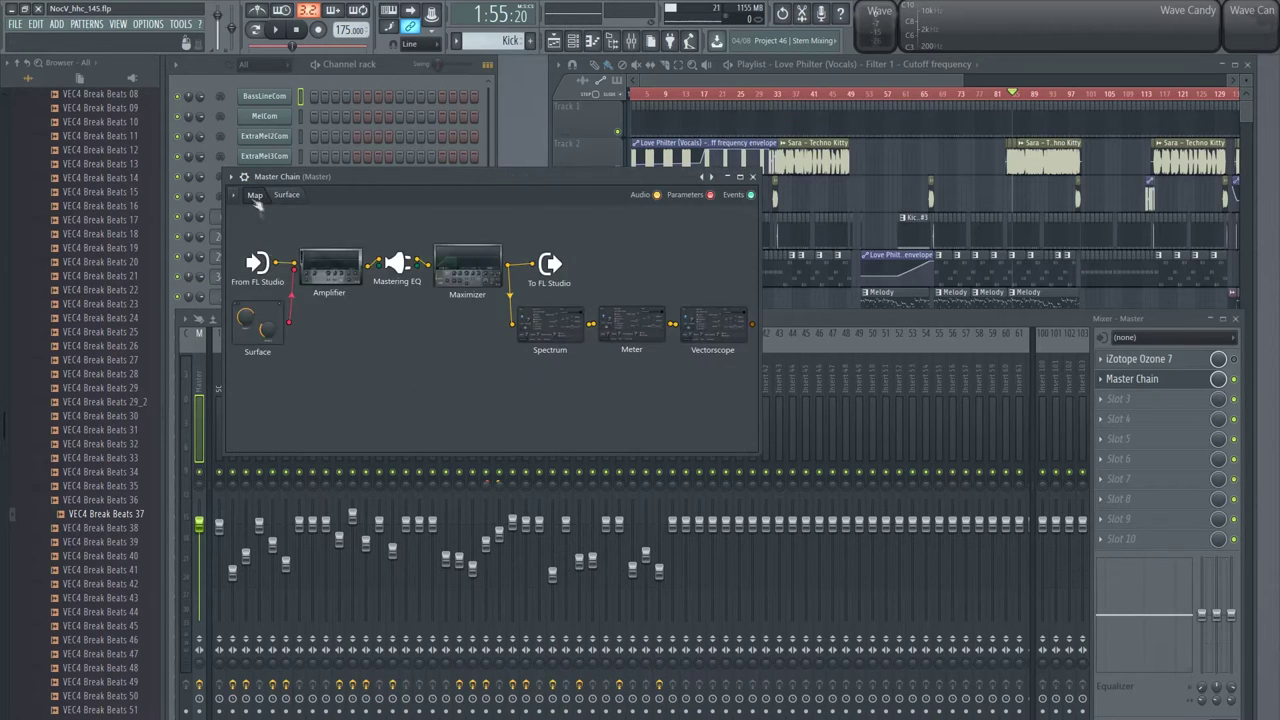
{"action": "left_click", "coordinate": [330, 265]}
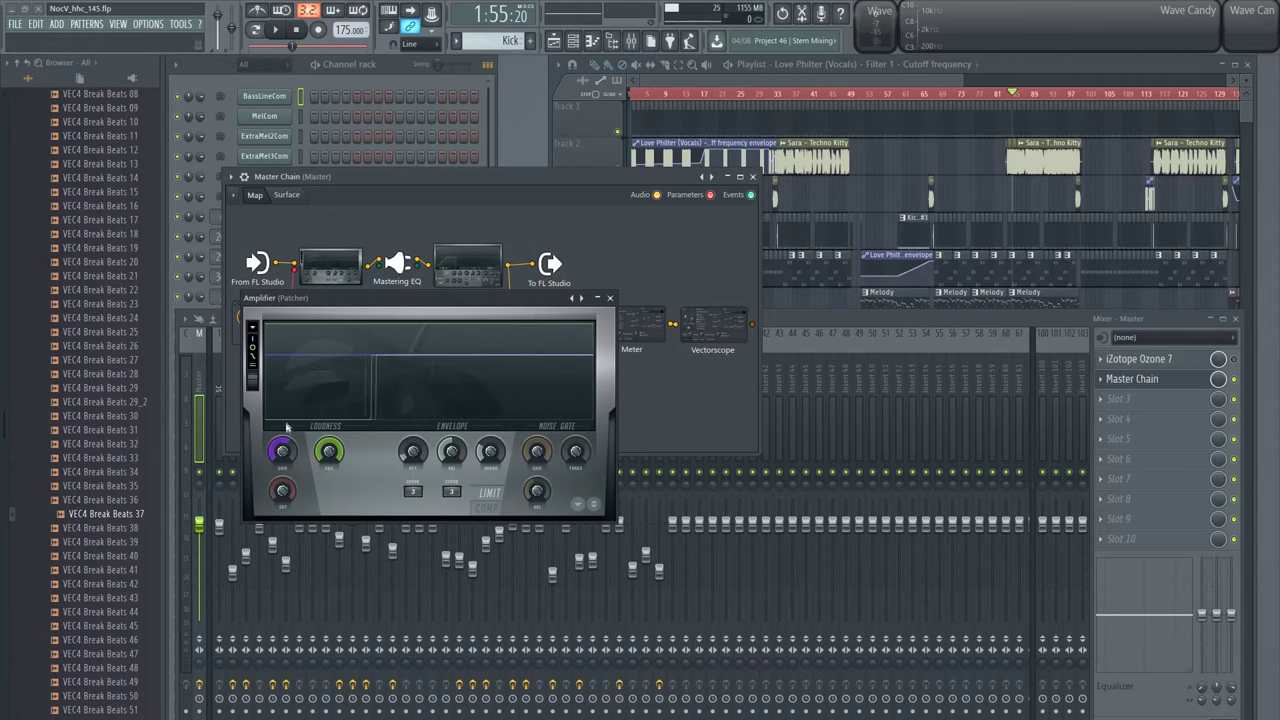
{"action": "left_click", "coordinate": [608, 299]}
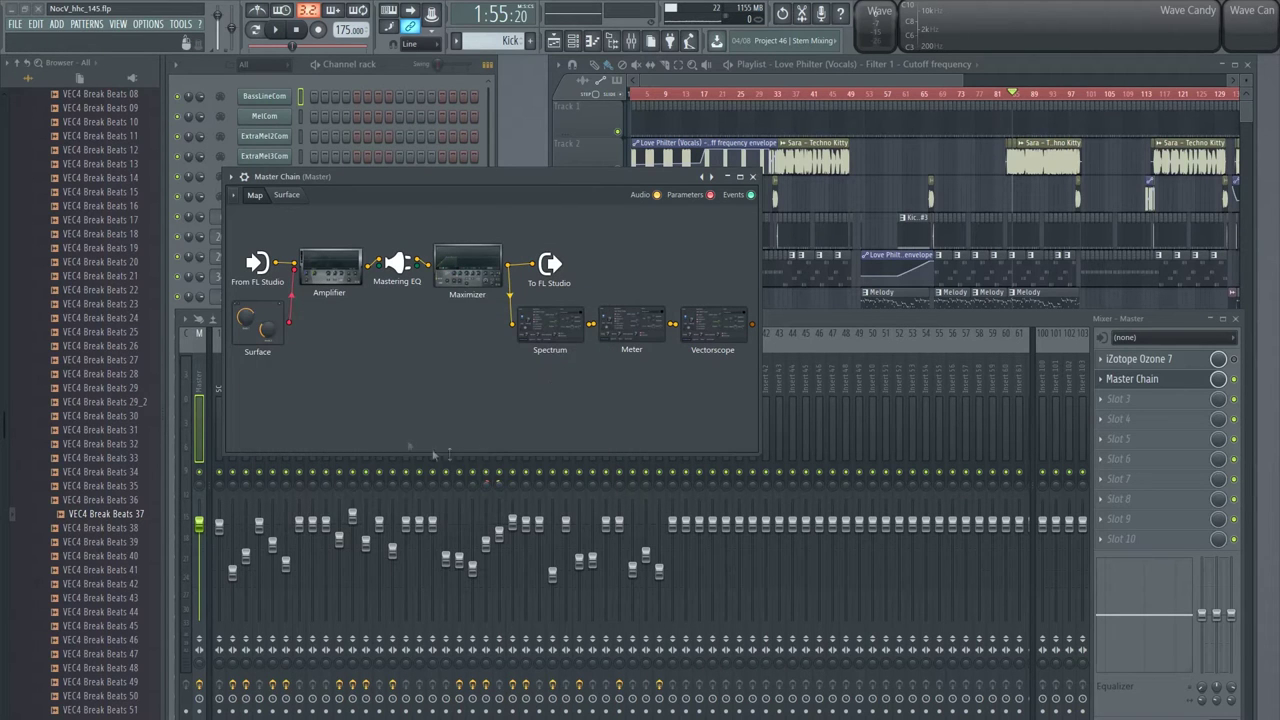
{"action": "left_click", "coordinate": [287, 195]}
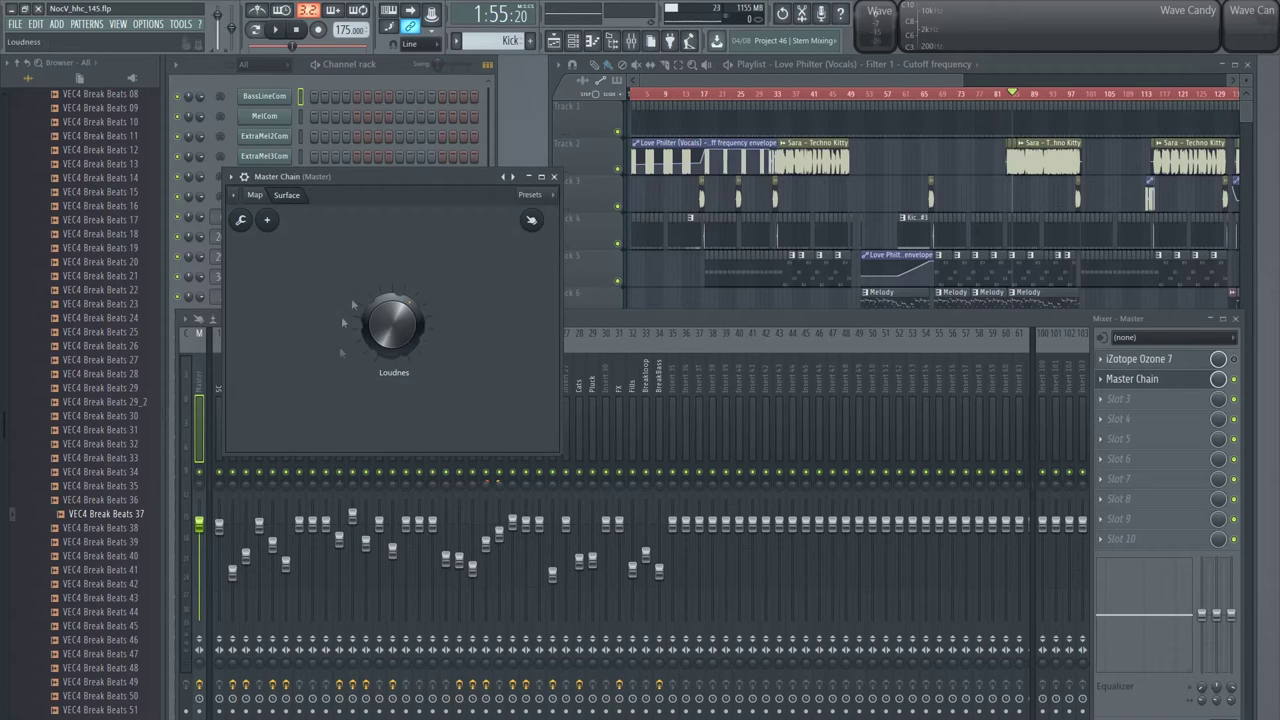
{"action": "left_click", "coordinate": [256, 196]}
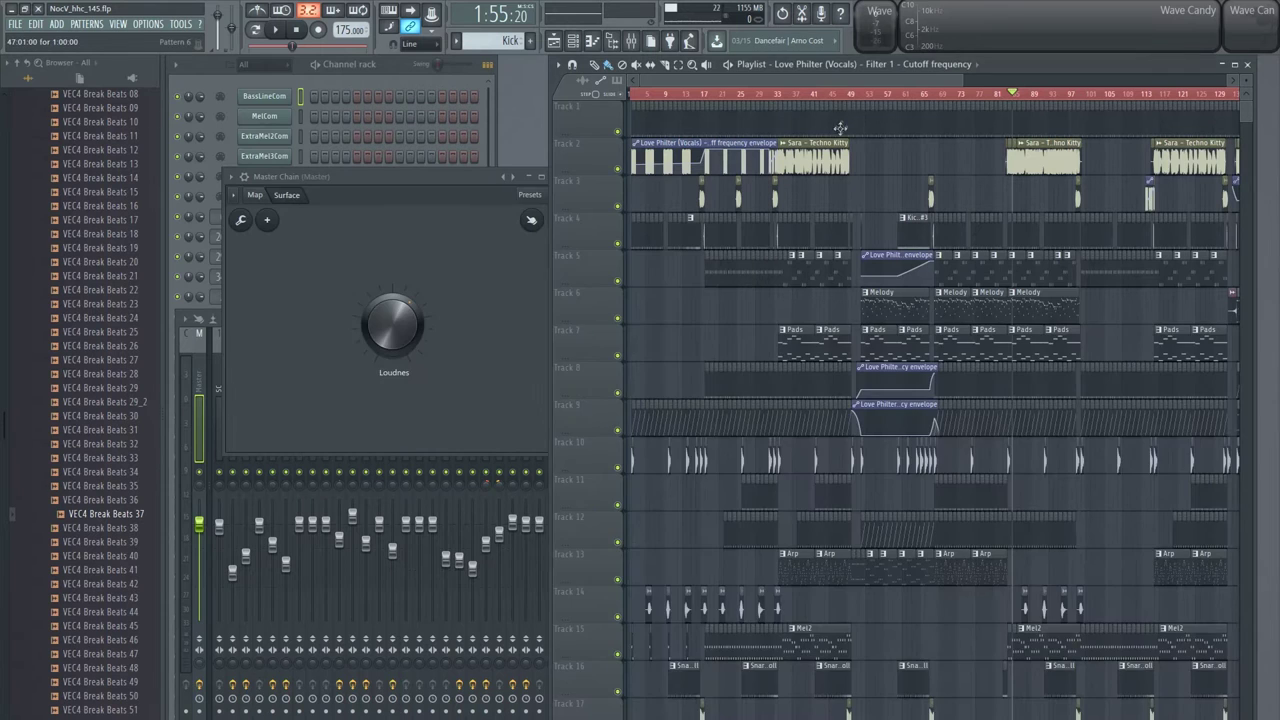
{"action": "left_click", "coordinate": [1236, 386]}
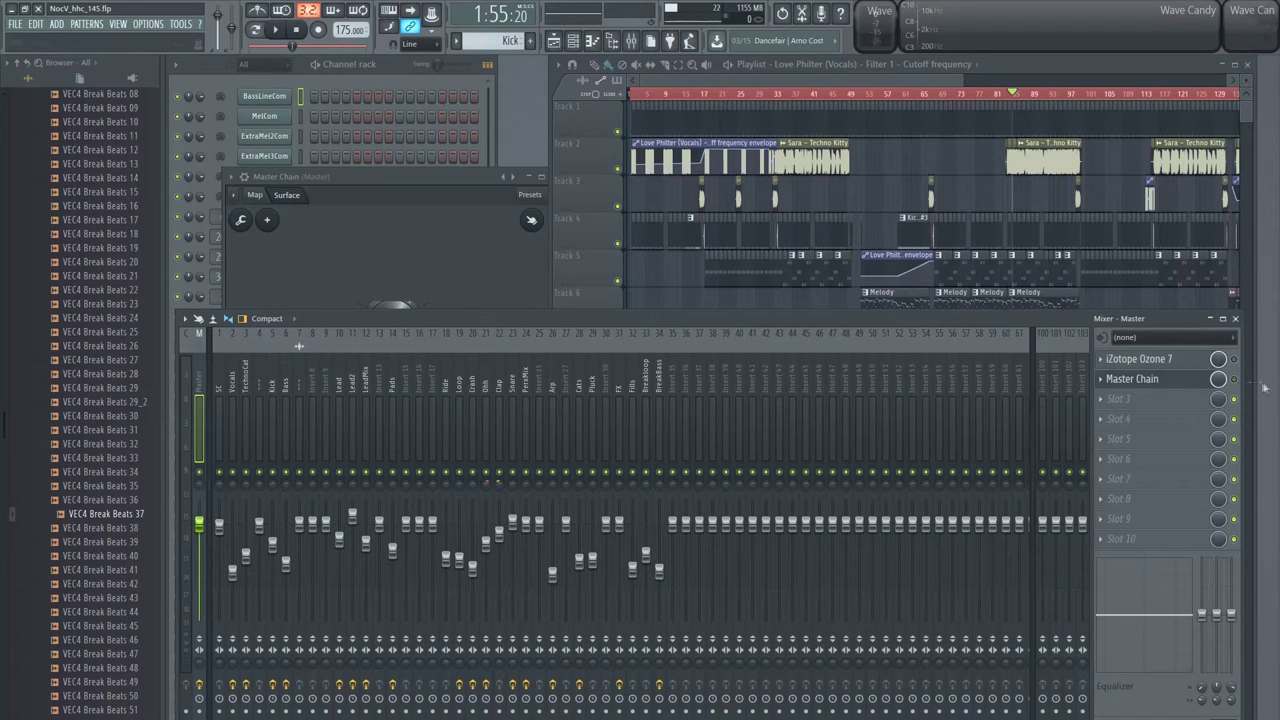
Step: Play the arrangement from around bar 33 with the mixer in view, then stop
{"action": "mouse_move", "coordinate": [860, 86]}
{"action": "left_mouse_down"}
{"action": "mouse_move", "coordinate": [873, 86]}
{"action": "mouse_move", "coordinate": [860, 86]}
{"action": "left_mouse_up"}
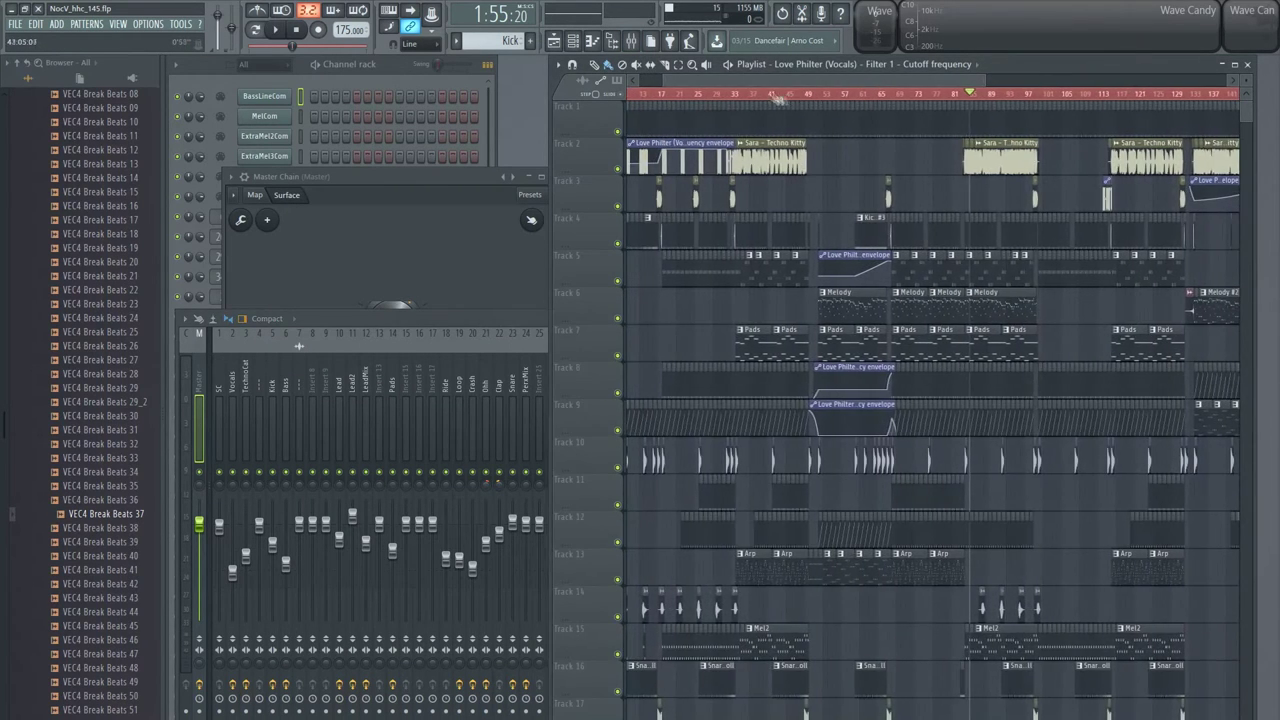
{"action": "left_click", "coordinate": [730, 93]}
{"action": "key", "text": "space"}
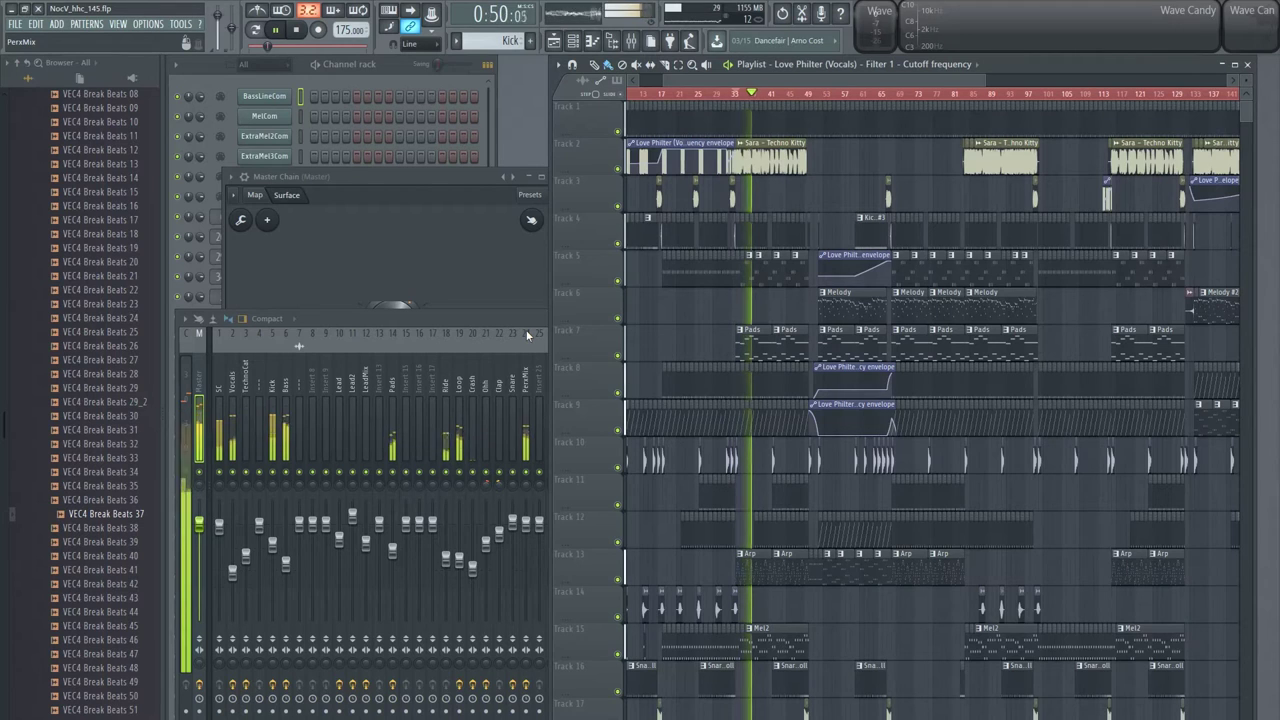
{"action": "left_click", "coordinate": [494, 318]}
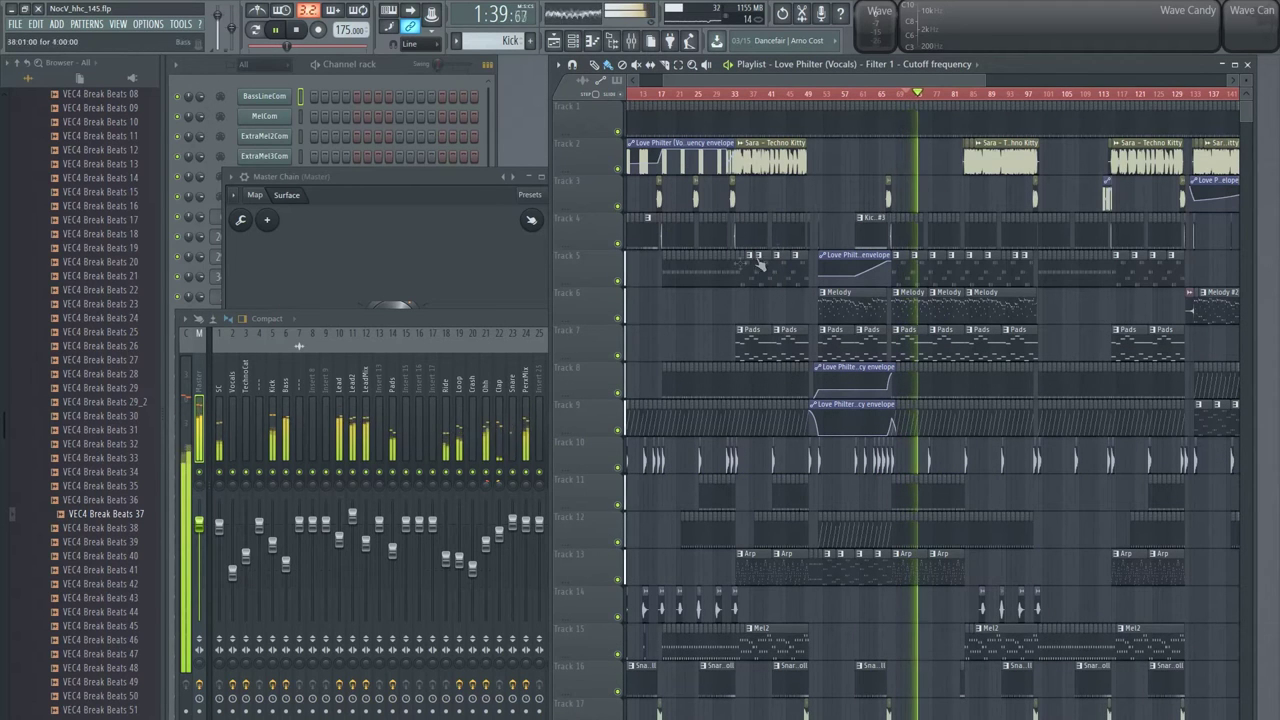
{"action": "key", "text": "space"}
Step: Replay from around bar 39, stop at 0:52, and close the Ozone 7 window
{"action": "left_click", "coordinate": [517, 319]}
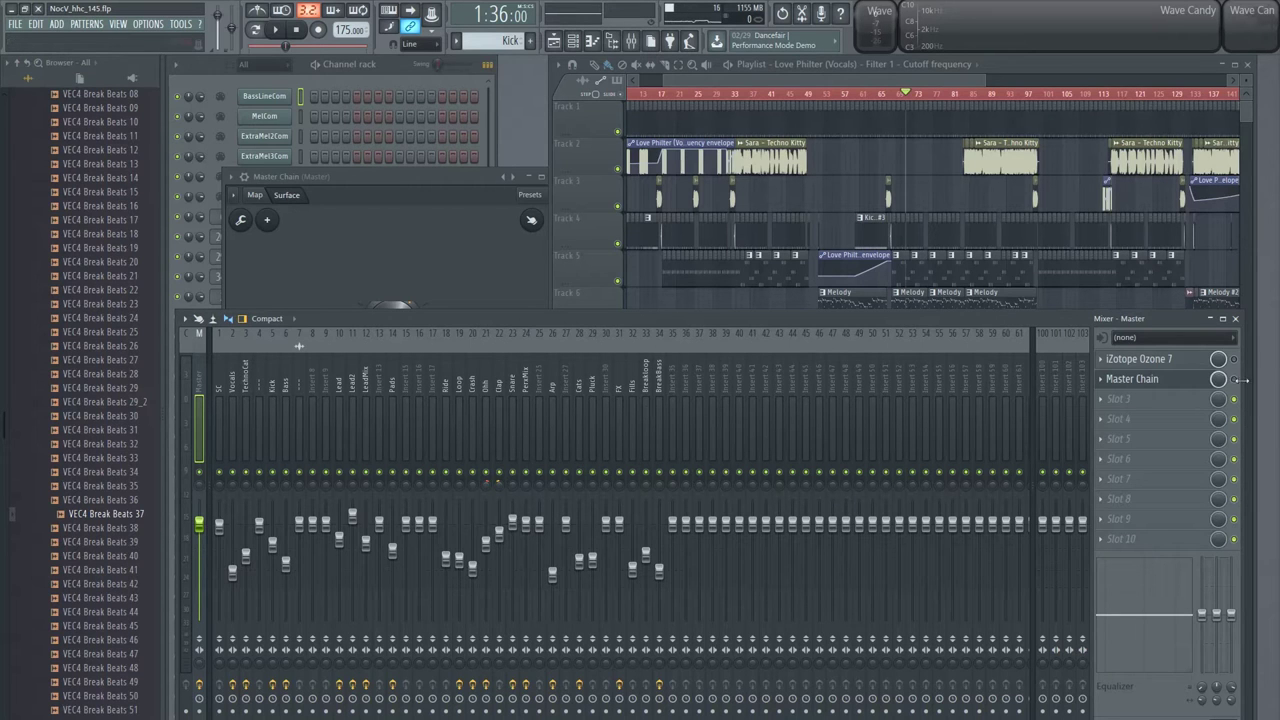
{"action": "left_click", "coordinate": [943, 74]}
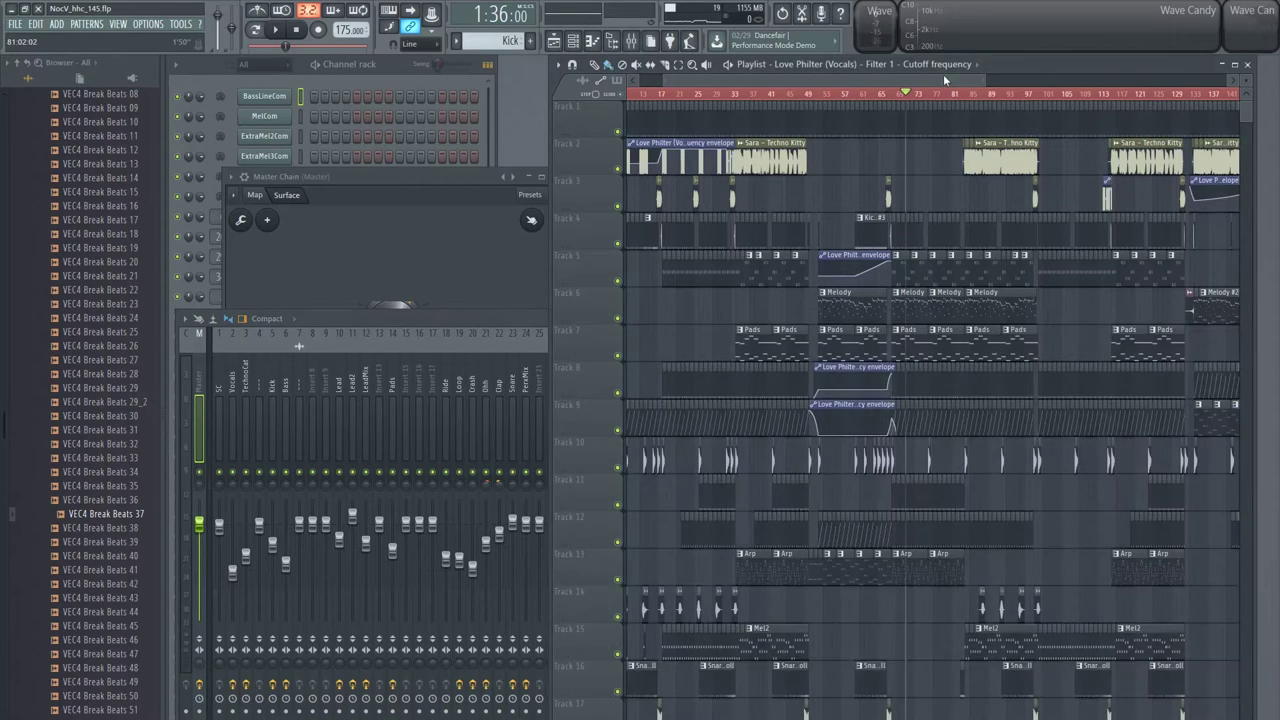
{"action": "key", "text": "space"}
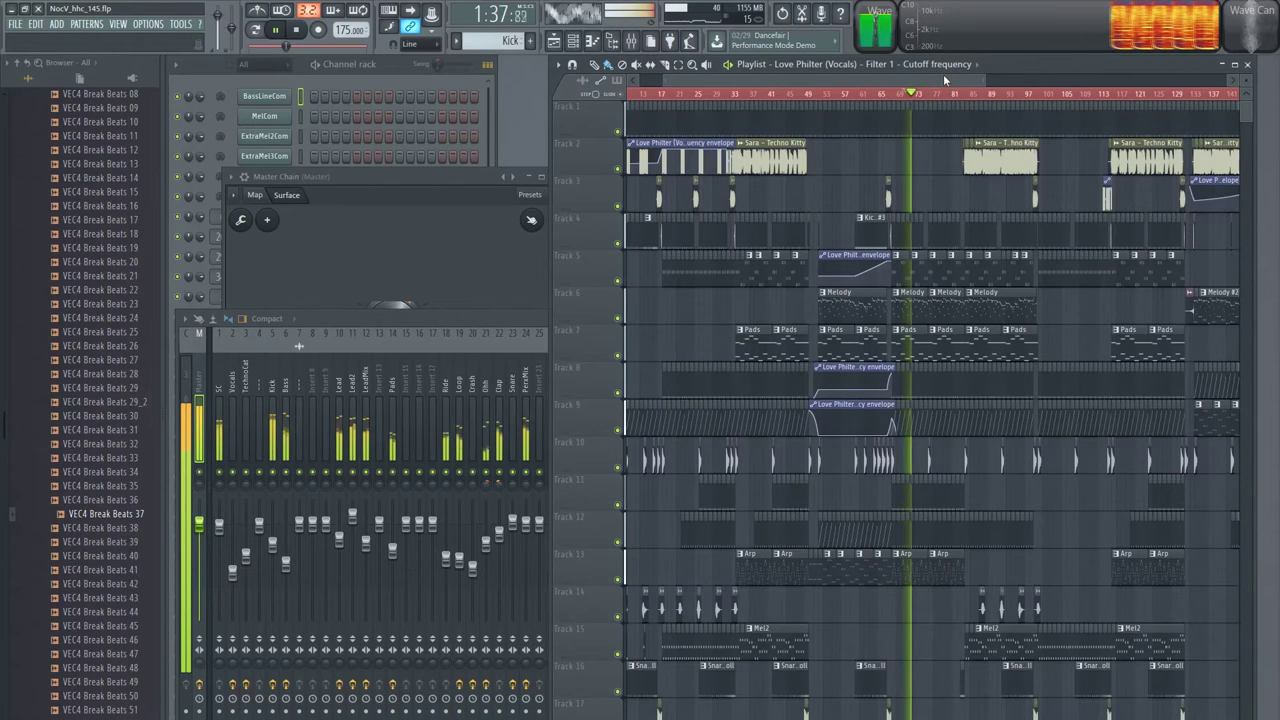
{"action": "left_click", "coordinate": [762, 93]}
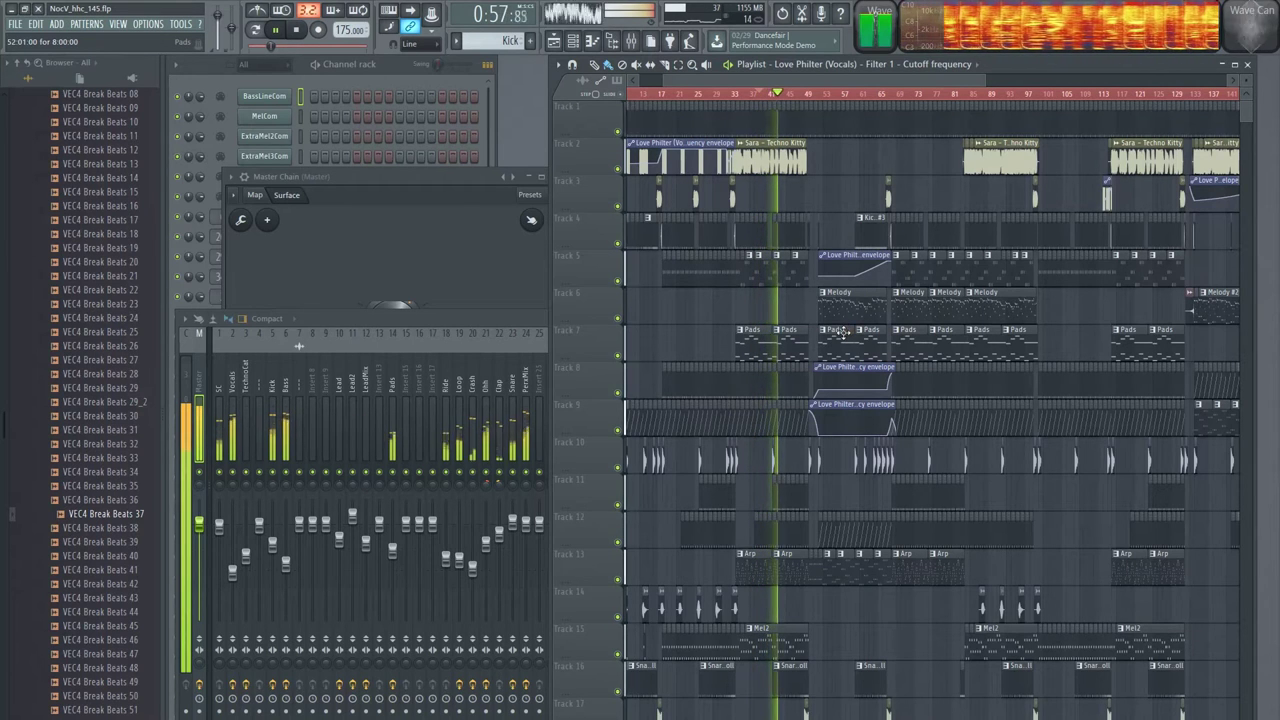
{"action": "key", "text": "space"}
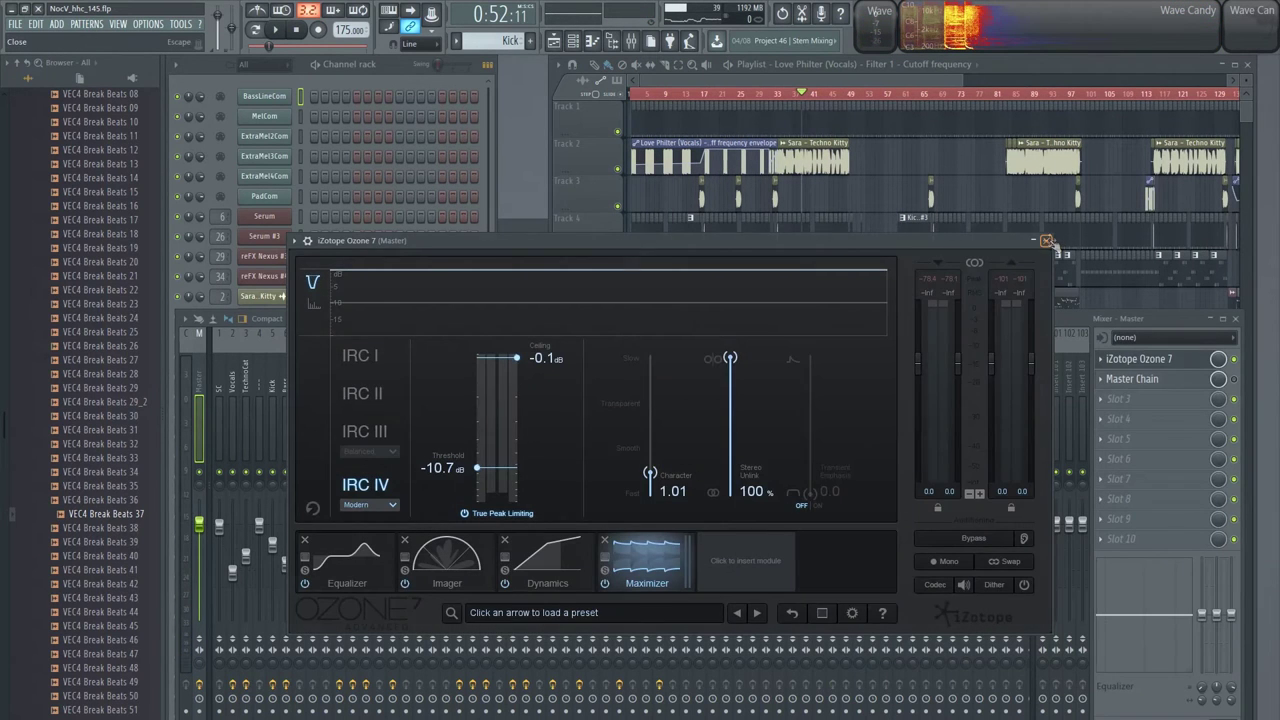
{"action": "left_click", "coordinate": [1046, 241]}
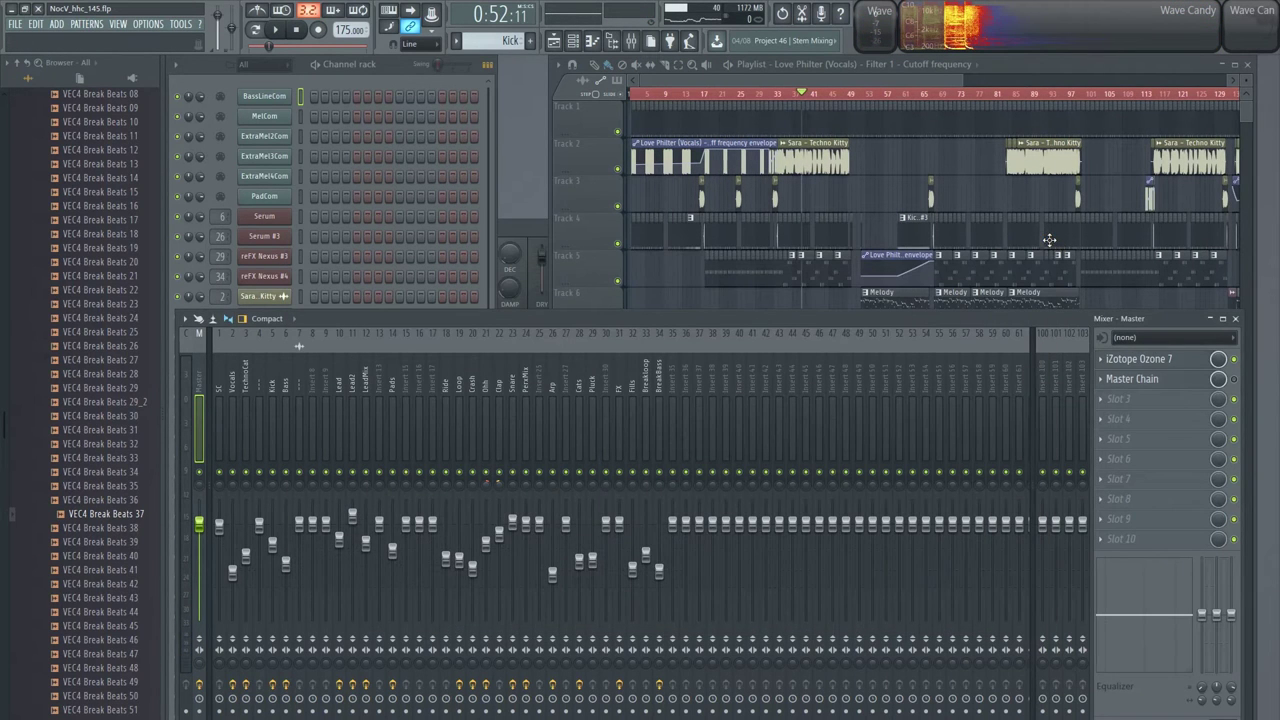
{"action": "left_click", "coordinate": [997, 289]}
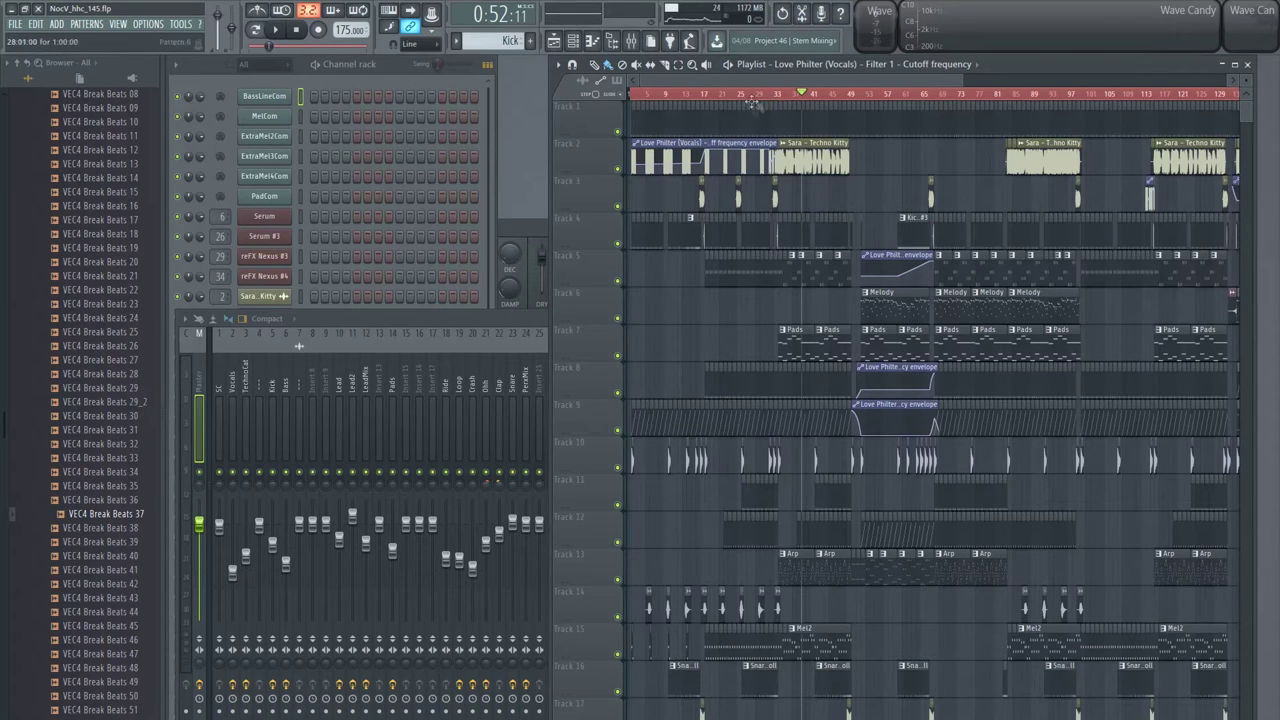
{"action": "left_click", "coordinate": [464, 316]}
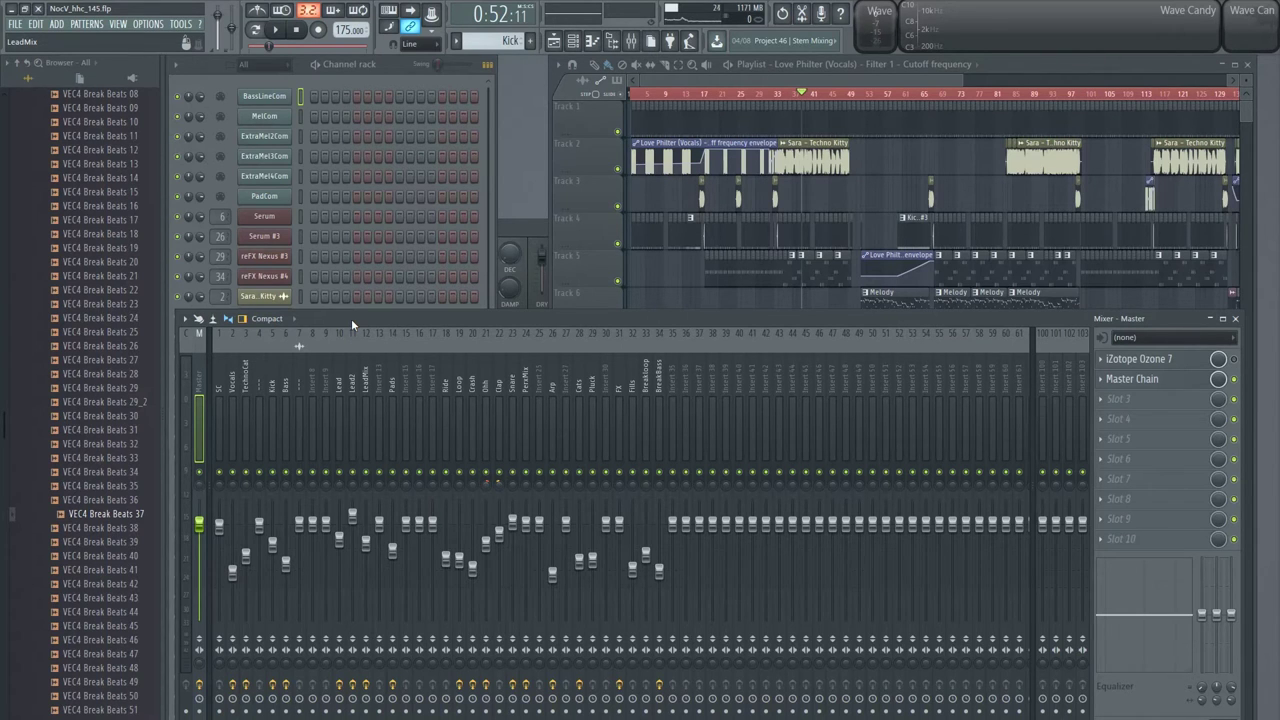
{"action": "left_click_drag", "start_coordinate": [820, 76], "coordinate": [1147, 78]}
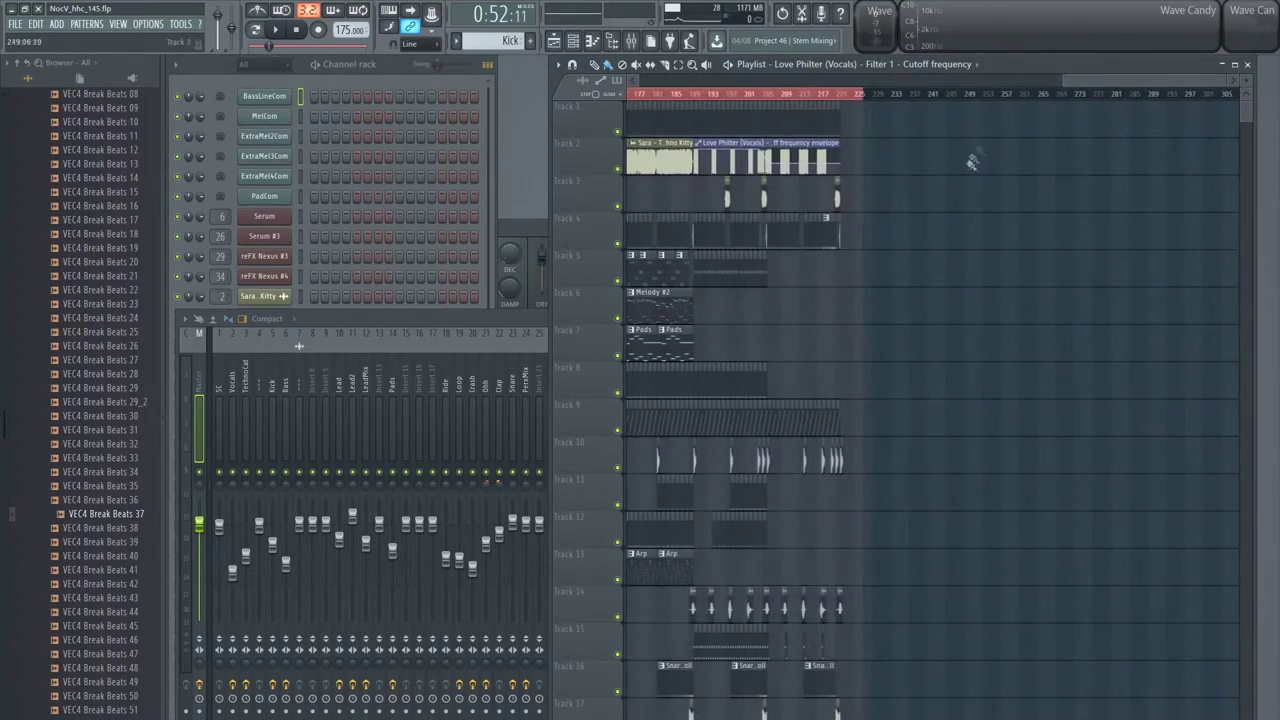
Step: Select Pattern 6 and erase its Track 1 clips between bars 229 and 236
{"action": "left_click", "coordinate": [771, 303]}
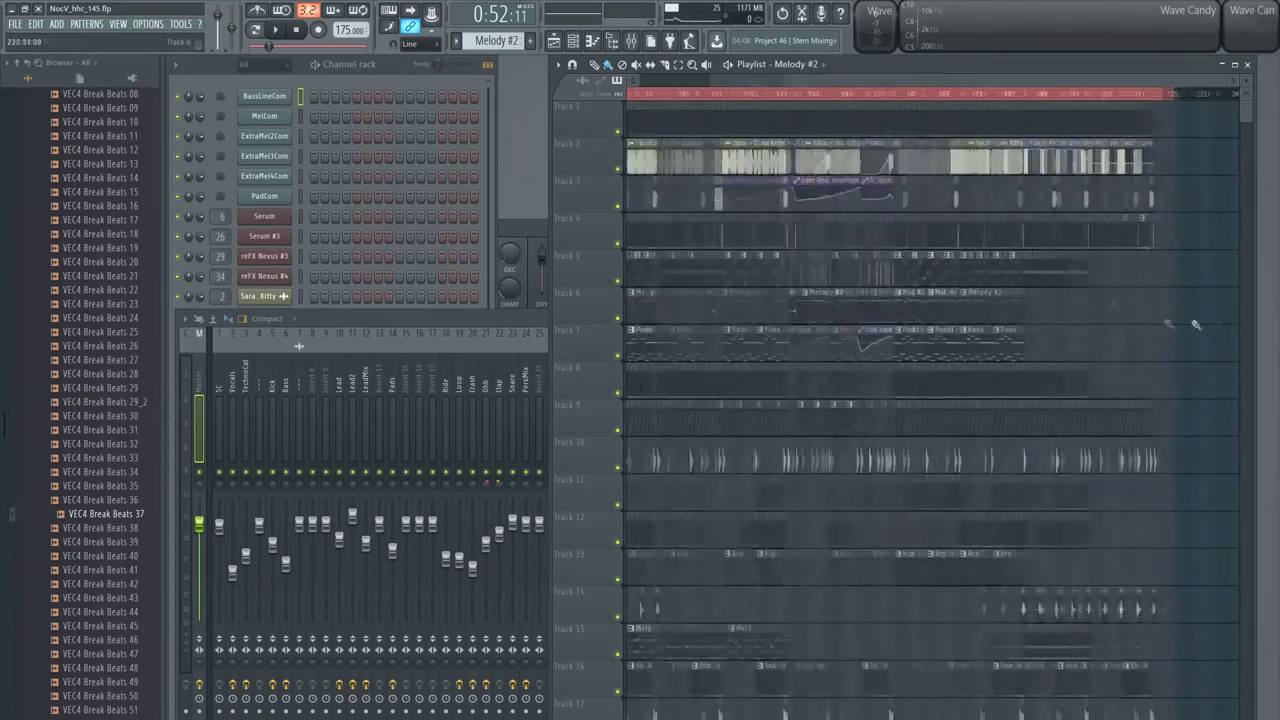
{"action": "scroll", "coordinate": [1030, 303], "scroll_direction": "up", "scroll_amount": 4}
{"action": "scroll", "coordinate": [1030, 303], "scroll_direction": "left", "scroll_amount": 4}
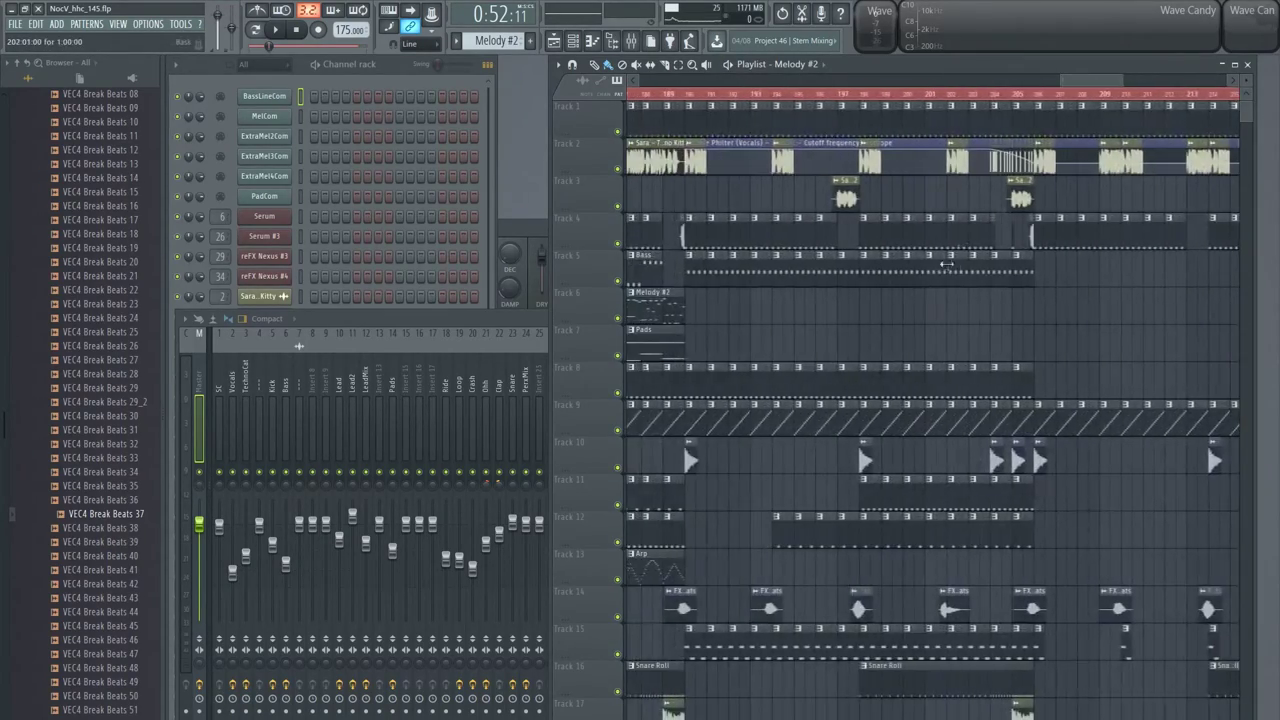
{"action": "scroll", "coordinate": [925, 285], "scroll_direction": "up", "scroll_amount": 4}
{"action": "scroll", "coordinate": [927, 282], "scroll_direction": "down", "scroll_amount": 2}
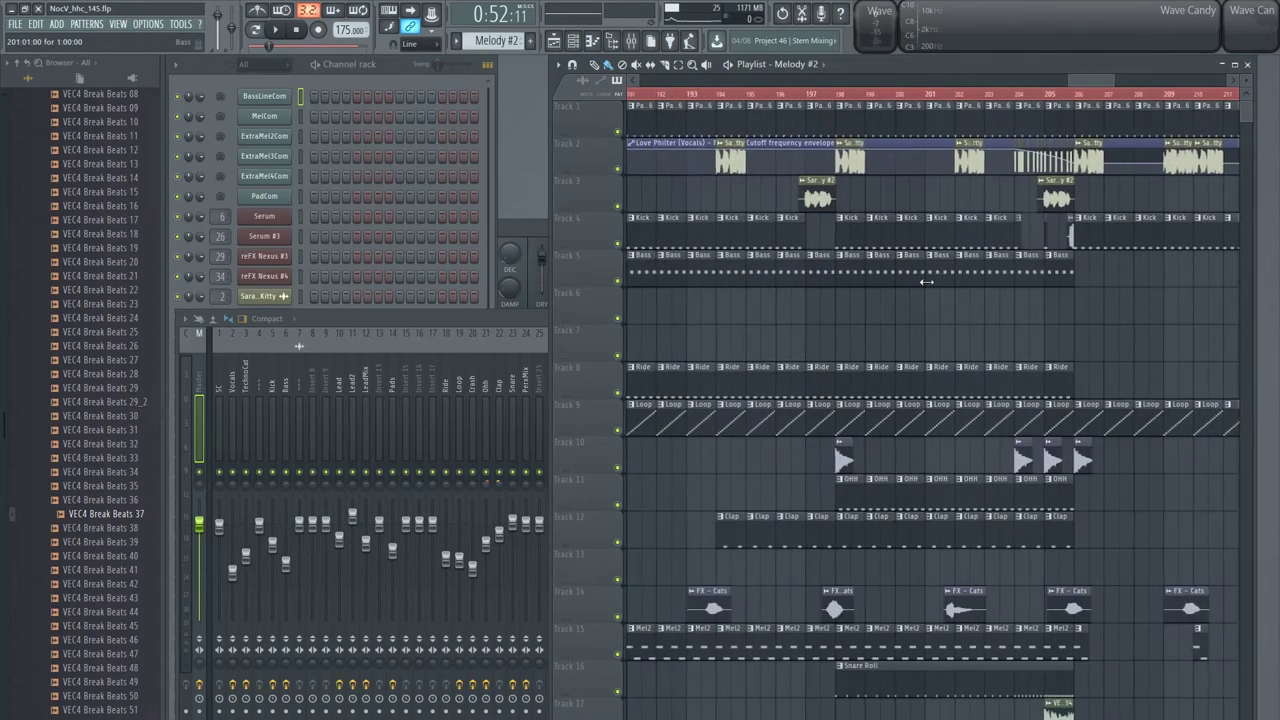
{"action": "left_click", "coordinate": [900, 118]}
{"action": "left_click_drag", "start_coordinate": [1097, 82], "coordinate": [1160, 82]}
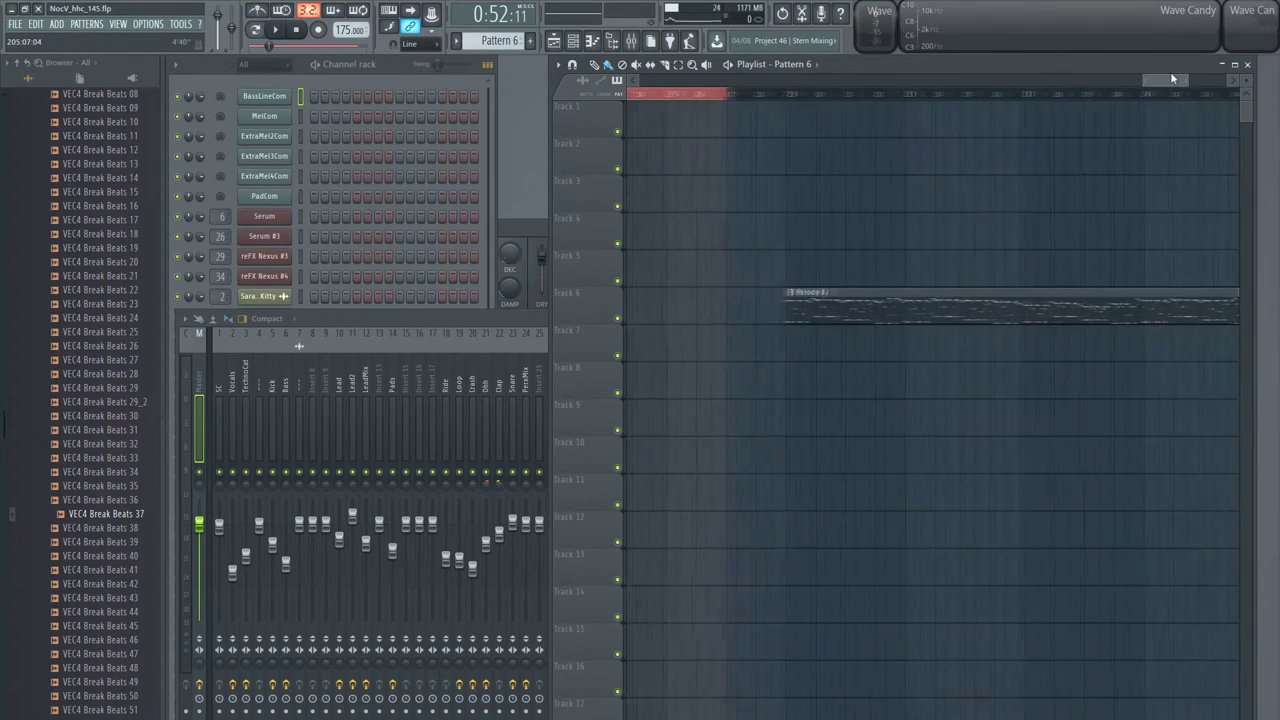
{"action": "left_click_drag", "start_coordinate": [820, 120], "coordinate": [1160, 123]}
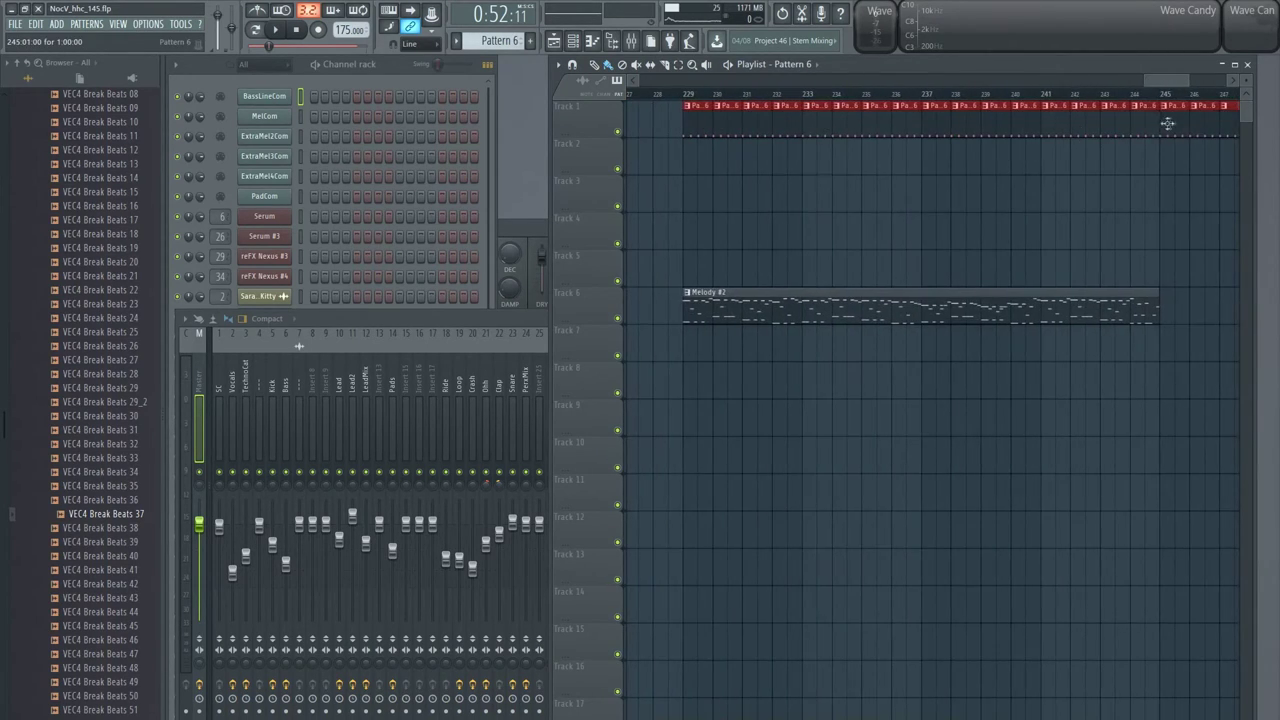
{"action": "scroll", "coordinate": [880, 134], "scroll_direction": "right", "scroll_amount": 1}
{"action": "mouse_move", "coordinate": [655, 120]}
{"action": "left_mouse_down"}
{"action": "mouse_move", "coordinate": [695, 130]}
{"action": "mouse_move", "coordinate": [875, 119]}
{"action": "left_mouse_up"}
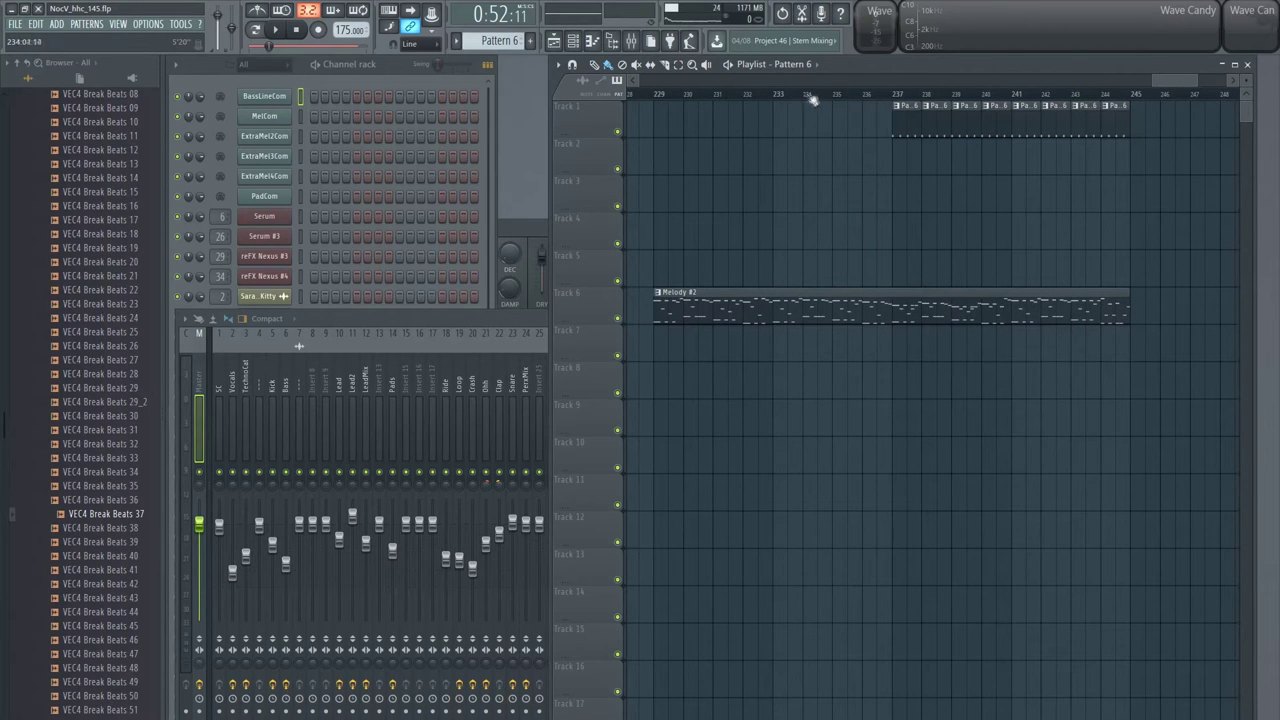
Step: Audition the edit by playing from bar 233 and again from bar 236
{"action": "left_click", "coordinate": [776, 98]}
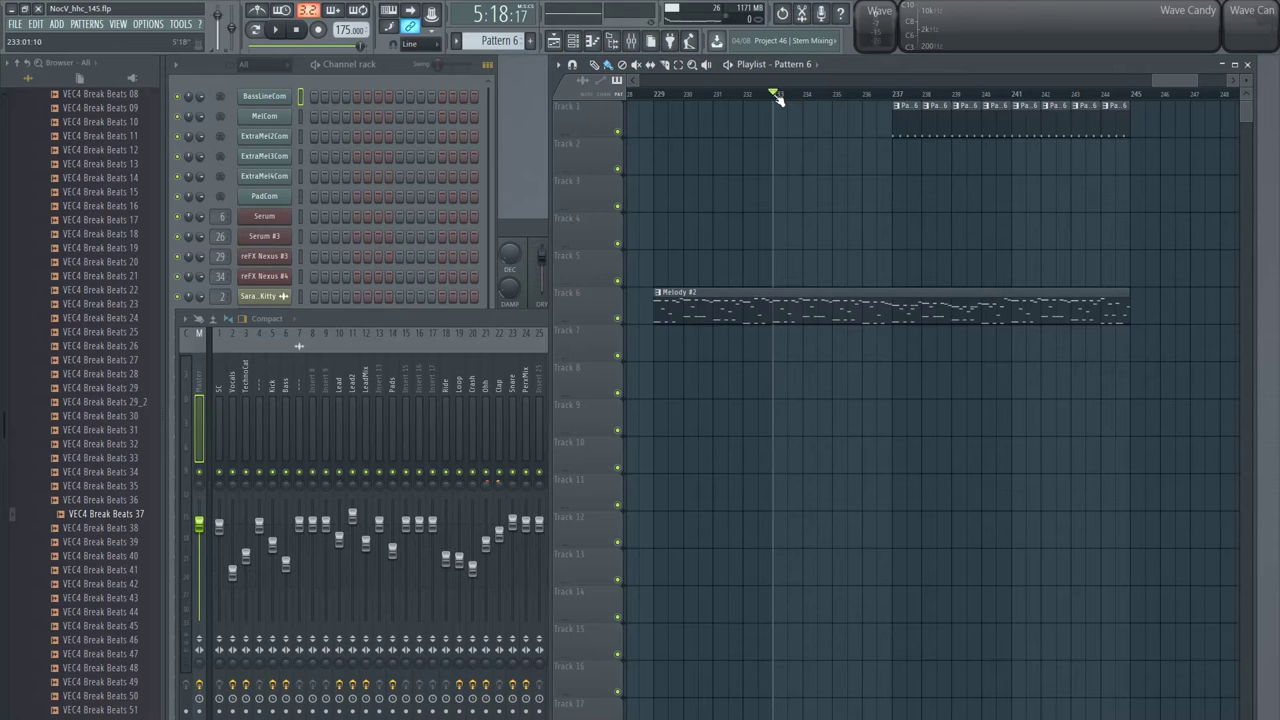
{"action": "key", "text": "space"}
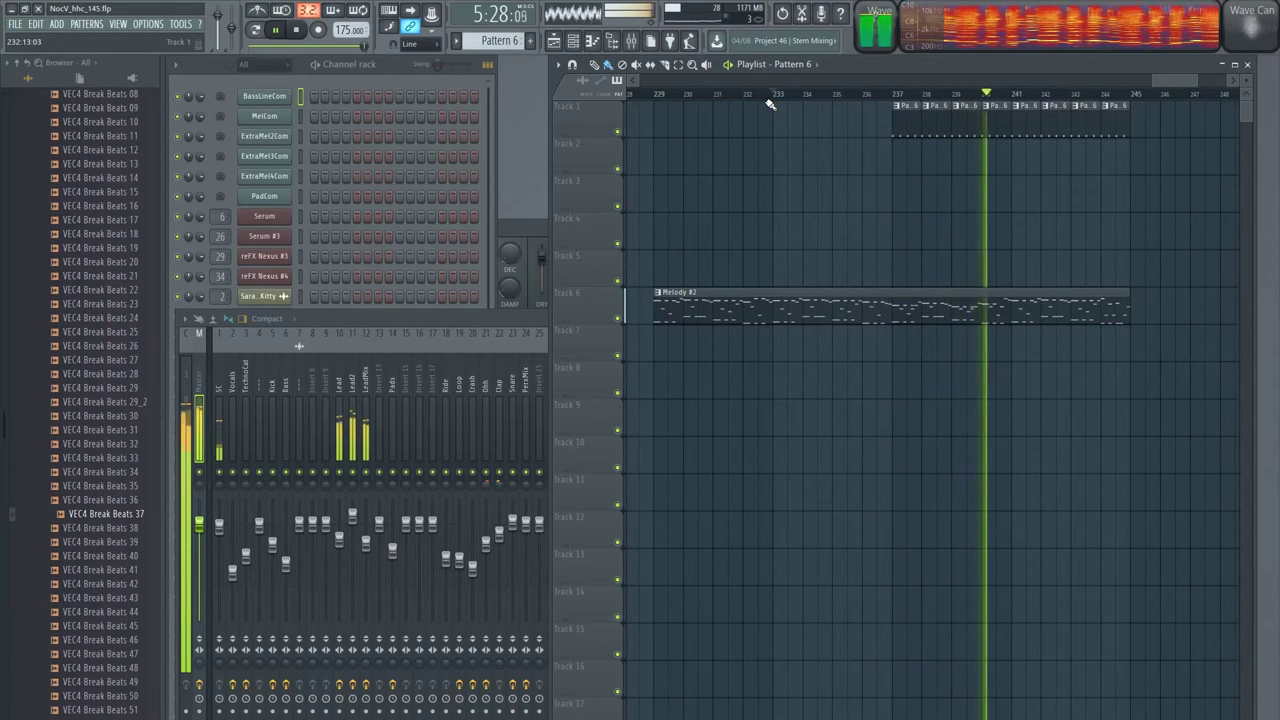
{"action": "key", "text": "space"}
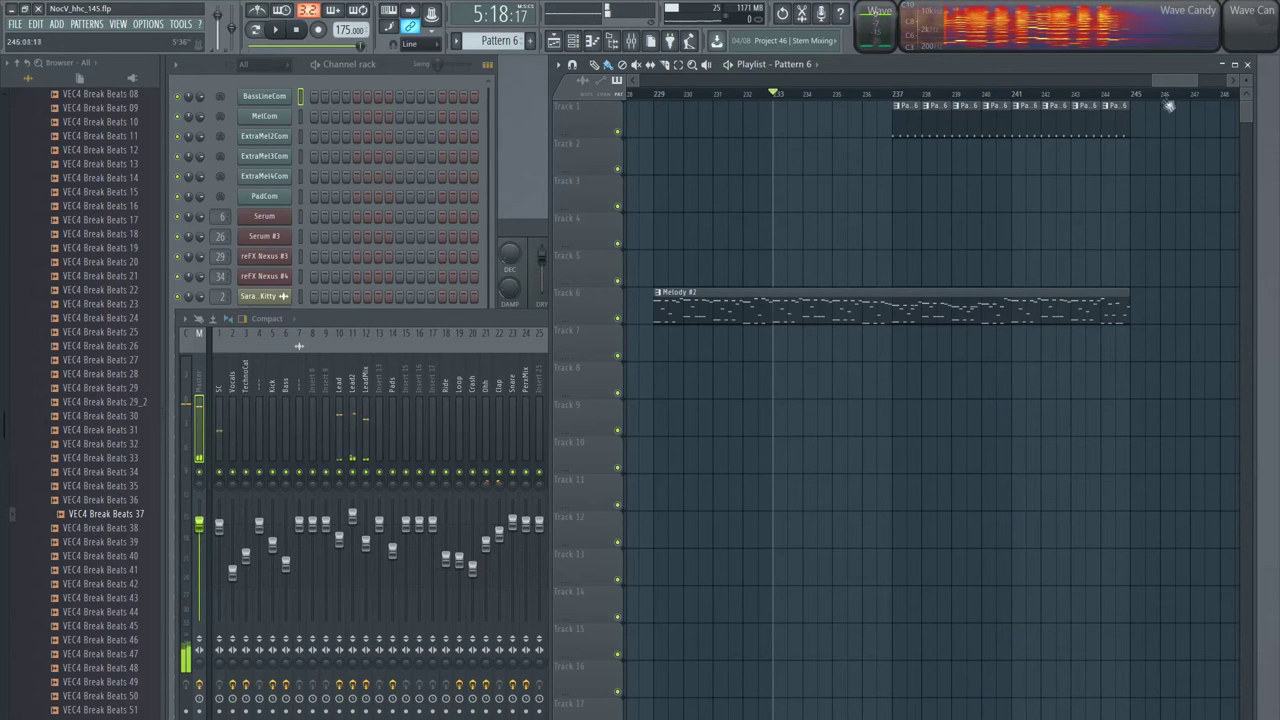
{"action": "mouse_move", "coordinate": [1176, 80]}
{"action": "left_mouse_down"}
{"action": "mouse_move", "coordinate": [1155, 81]}
{"action": "mouse_move", "coordinate": [1181, 86]}
{"action": "left_mouse_up"}
{"action": "left_click", "coordinate": [809, 95]}
{"action": "key", "text": "space"}
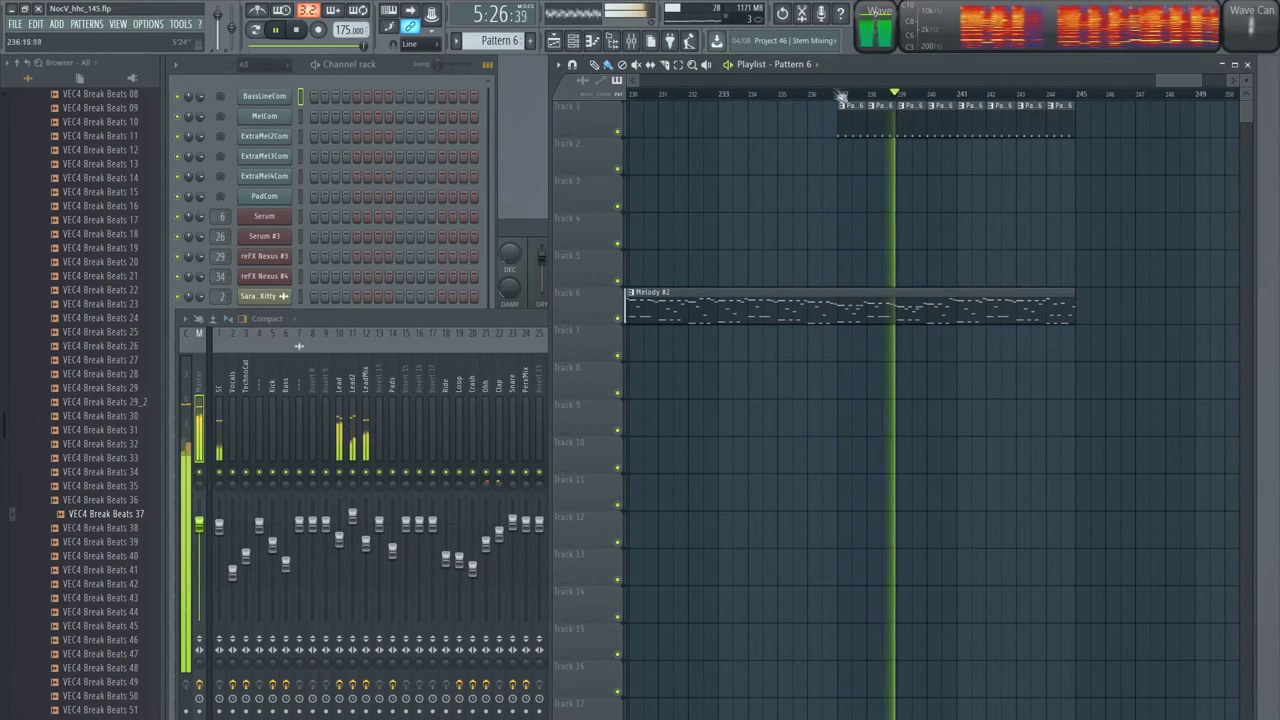
{"action": "left_click", "coordinate": [808, 95]}
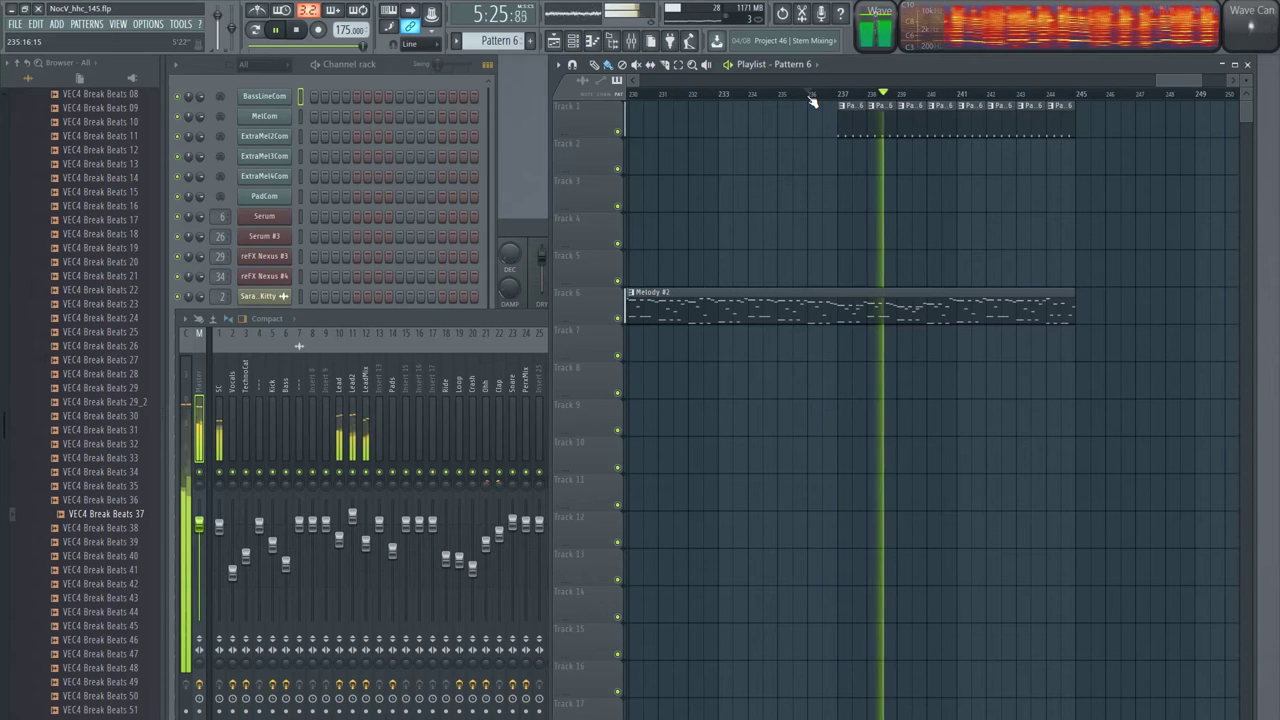
Step: Open the Fruity Limiter on mixer insert 10 Lead and play the song to hear it
{"action": "key", "text": "space"}
{"action": "left_click", "coordinate": [369, 395]}
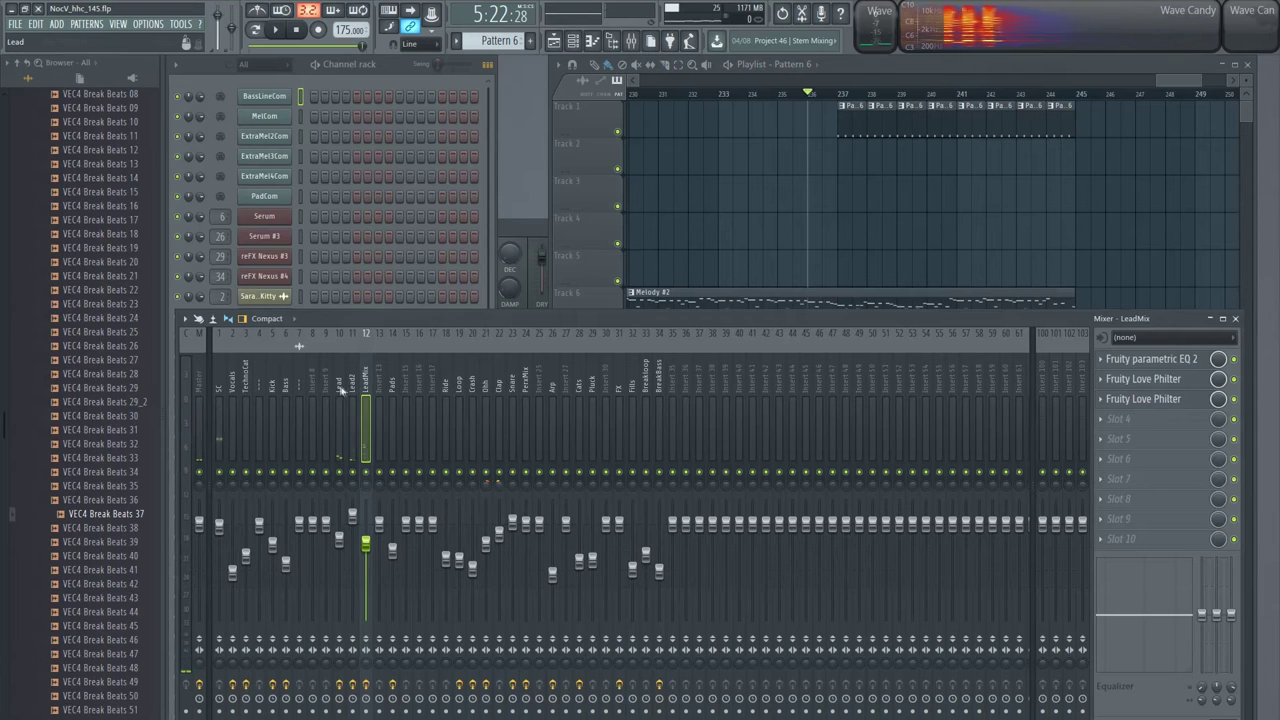
{"action": "left_click", "coordinate": [341, 395]}
{"action": "left_click", "coordinate": [1170, 401]}
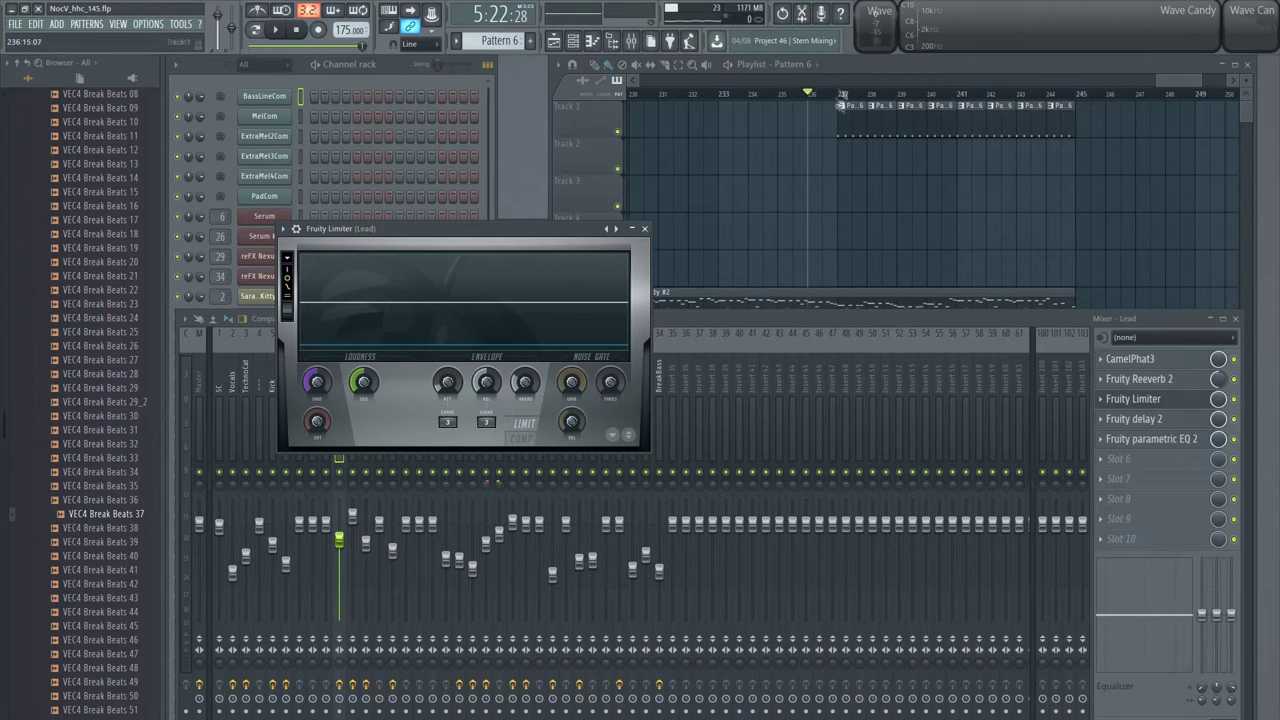
{"action": "key", "text": "space"}
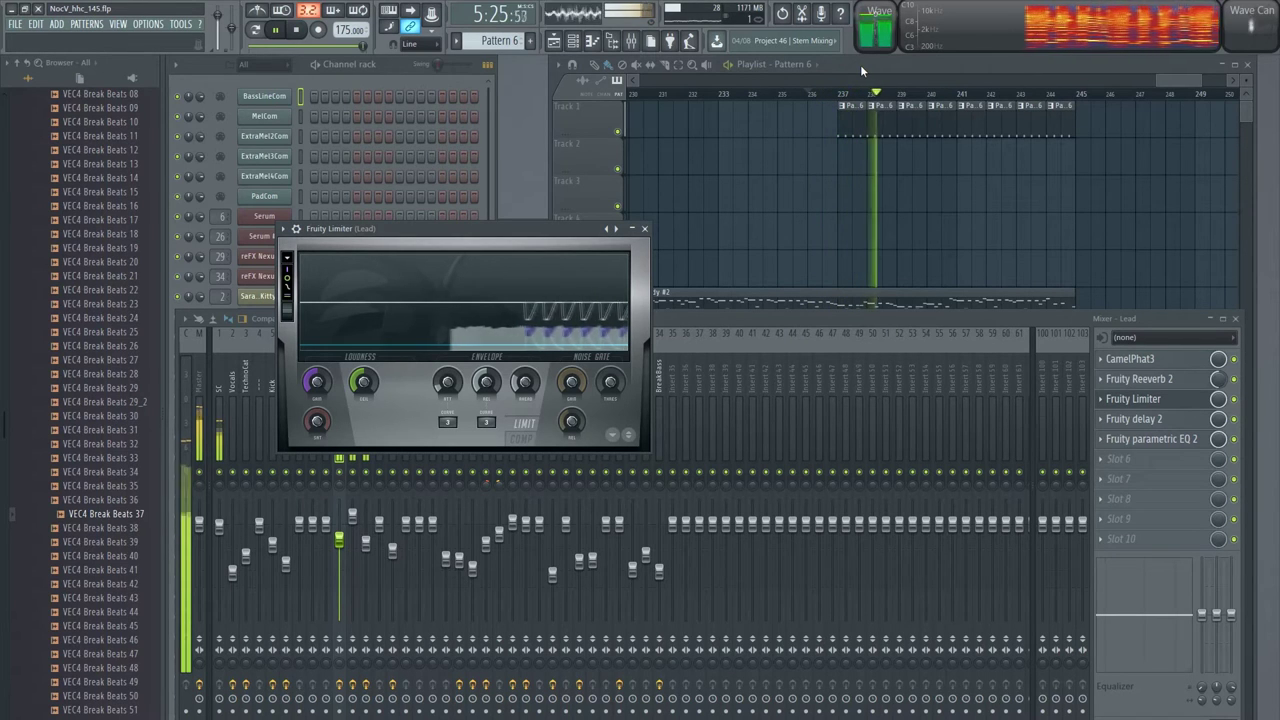
{"action": "key", "text": "space"}
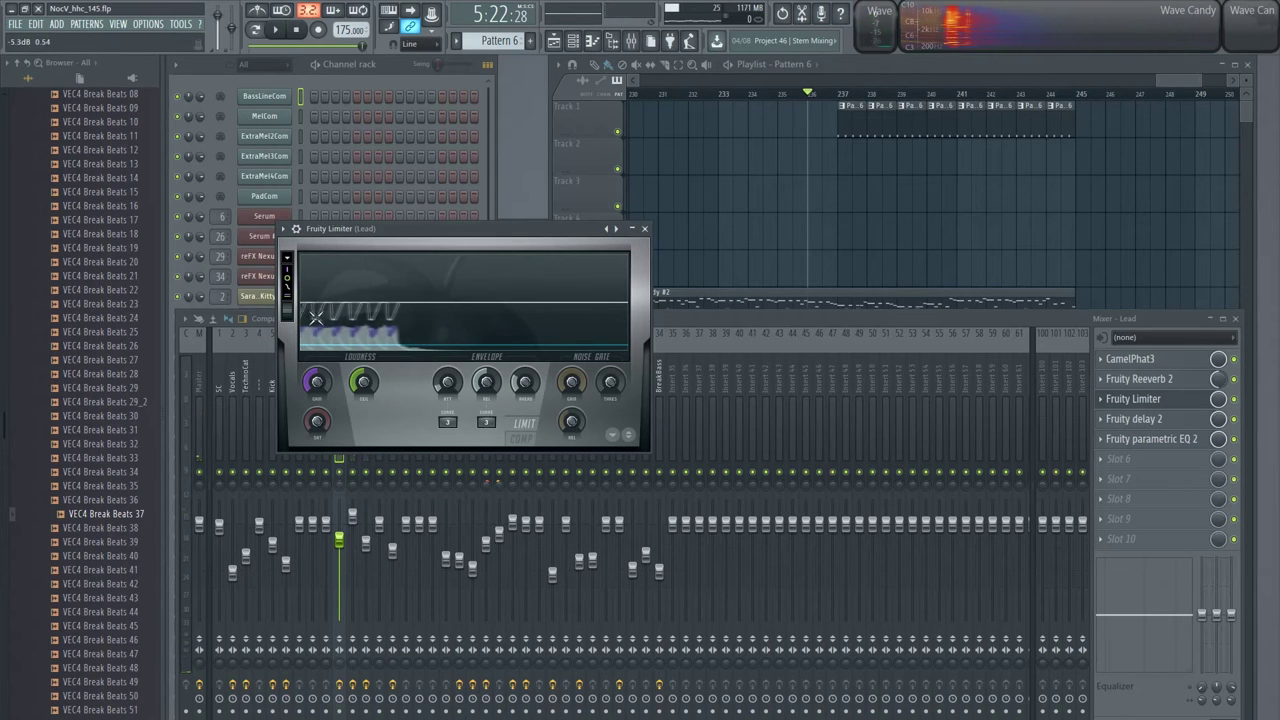
Step: Switch the Lead's Fruity Limiter to COMP mode and lower its threshold to -24.6 dB
{"action": "left_click", "coordinate": [743, 194]}
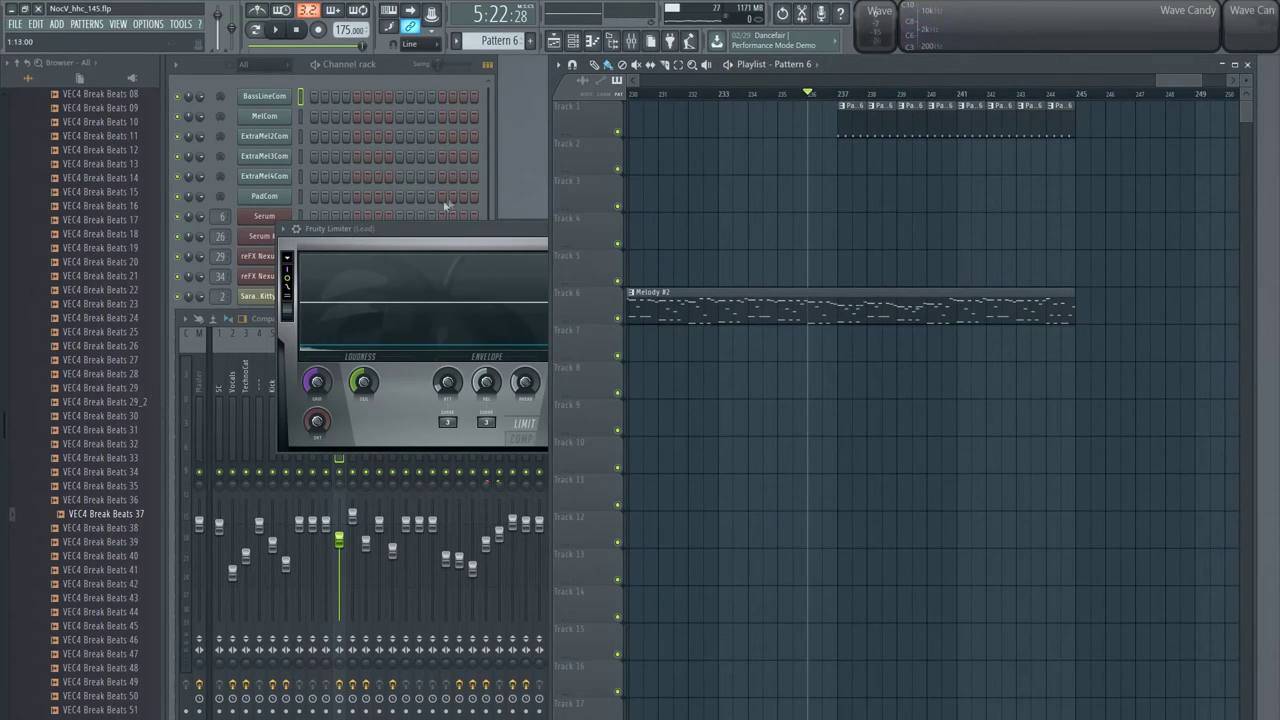
{"action": "left_click", "coordinate": [438, 227]}
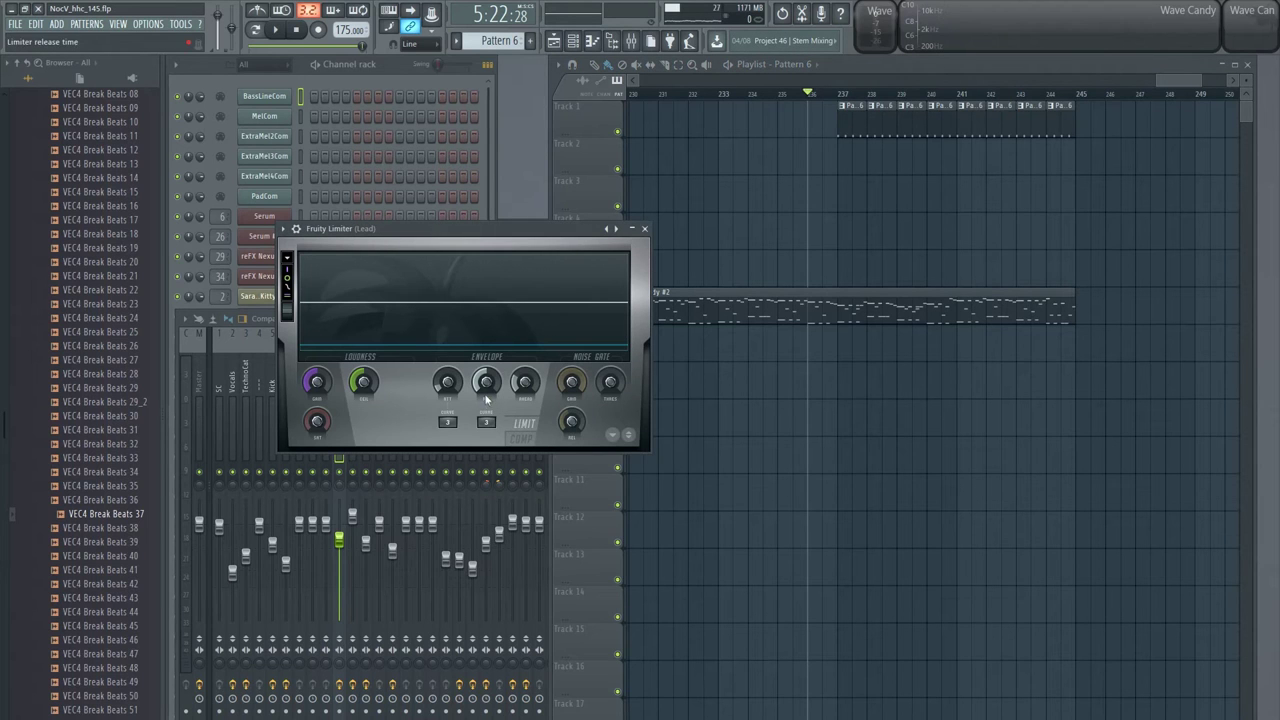
{"action": "left_click", "coordinate": [506, 432]}
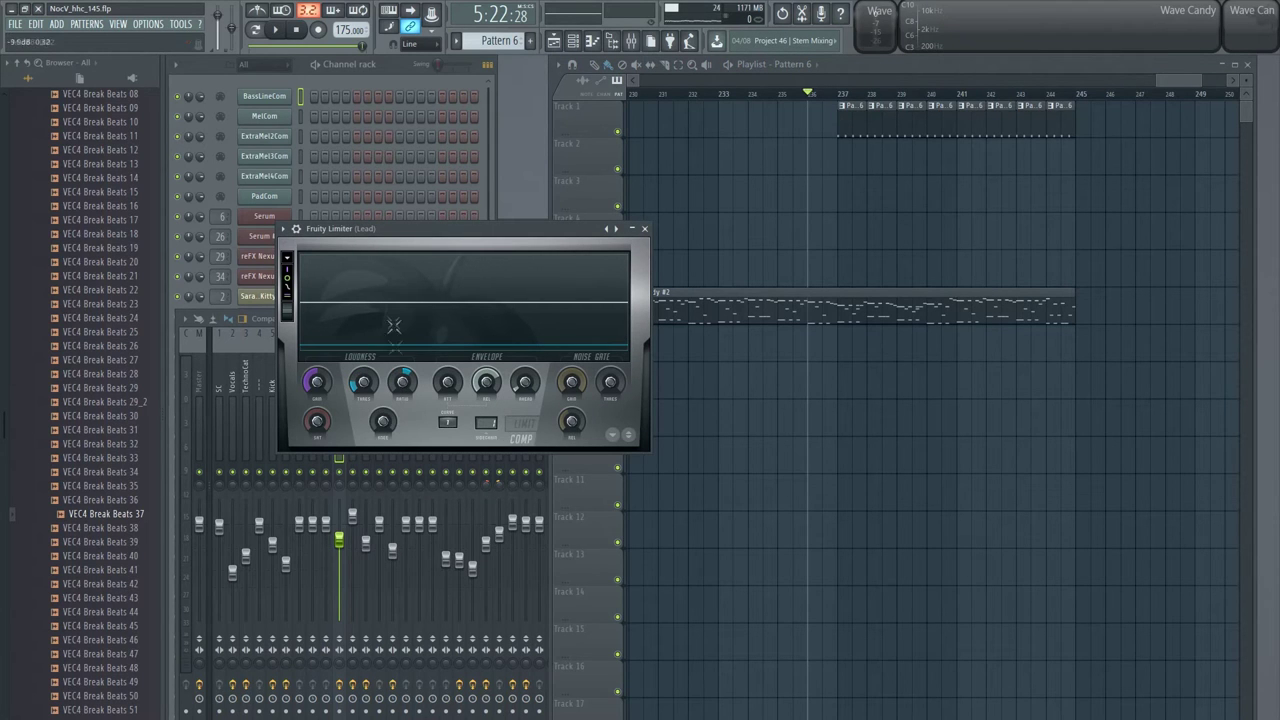
{"action": "left_click", "coordinate": [806, 104]}
{"action": "key", "text": "space"}
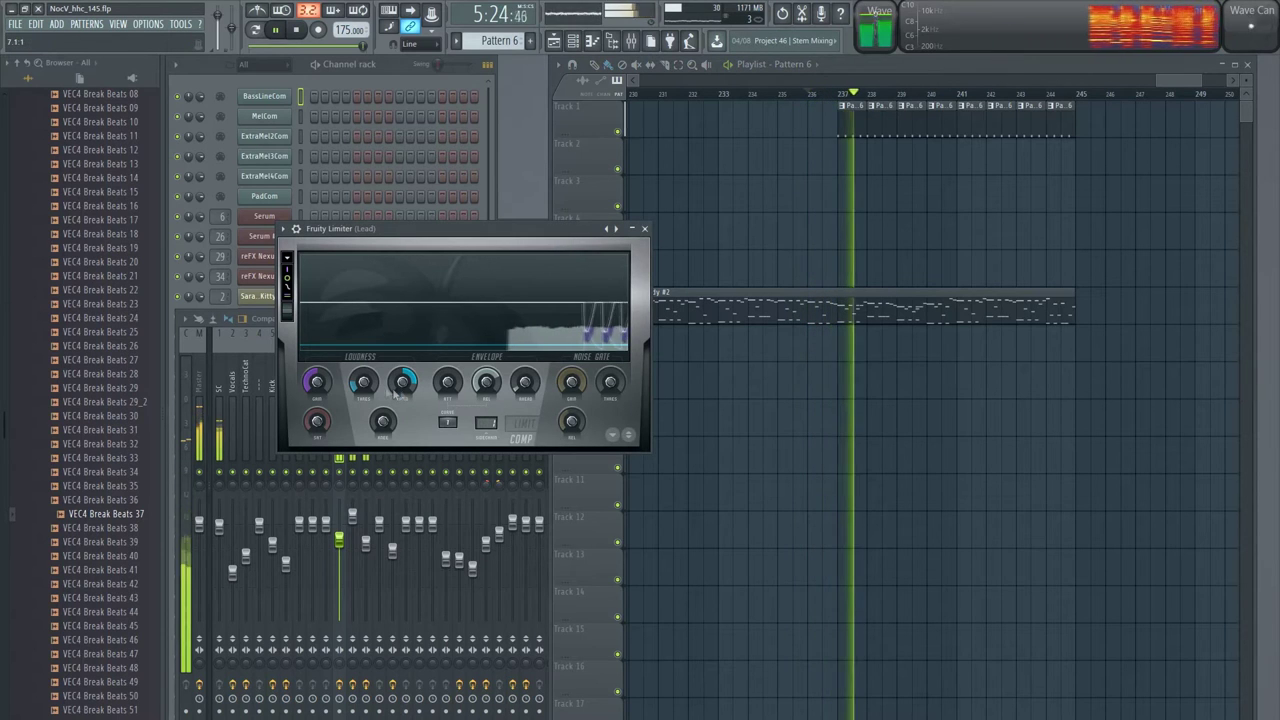
{"action": "mouse_move", "coordinate": [366, 386]}
{"action": "left_mouse_down"}
{"action": "mouse_move", "coordinate": [366, 362]}
{"action": "mouse_move", "coordinate": [366, 380]}
{"action": "left_mouse_up"}
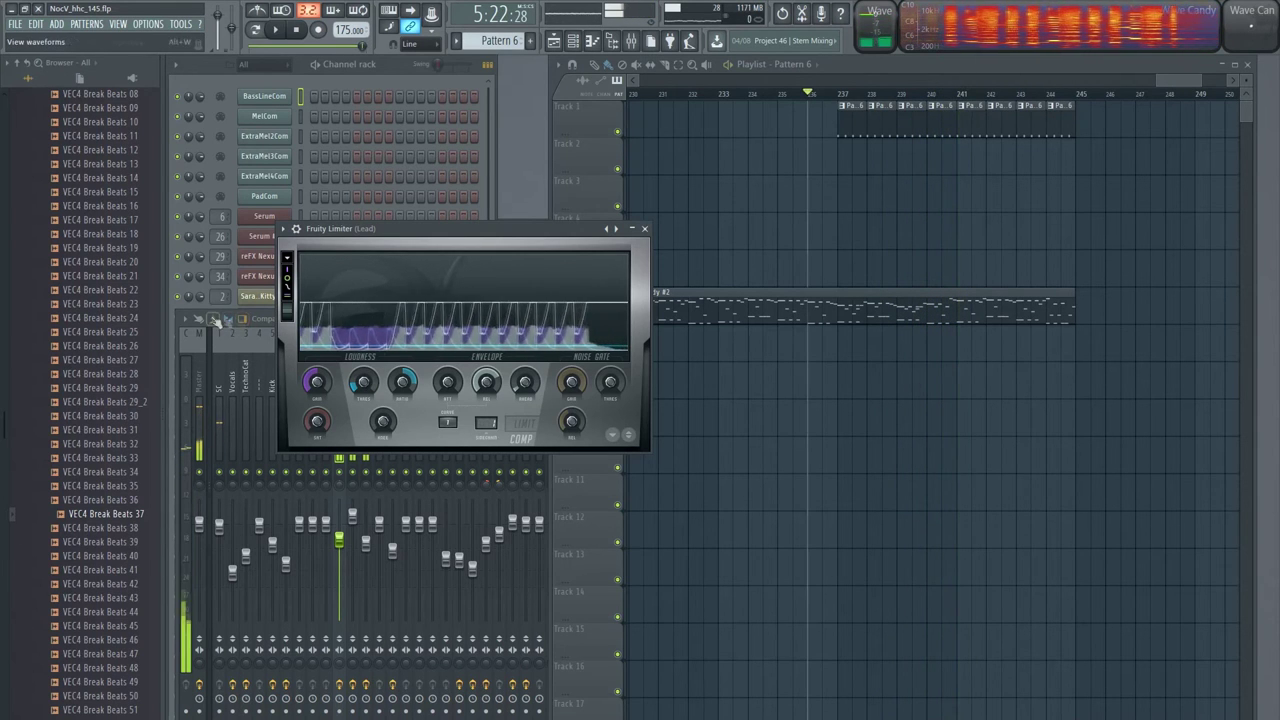
{"action": "left_click", "coordinate": [262, 318]}
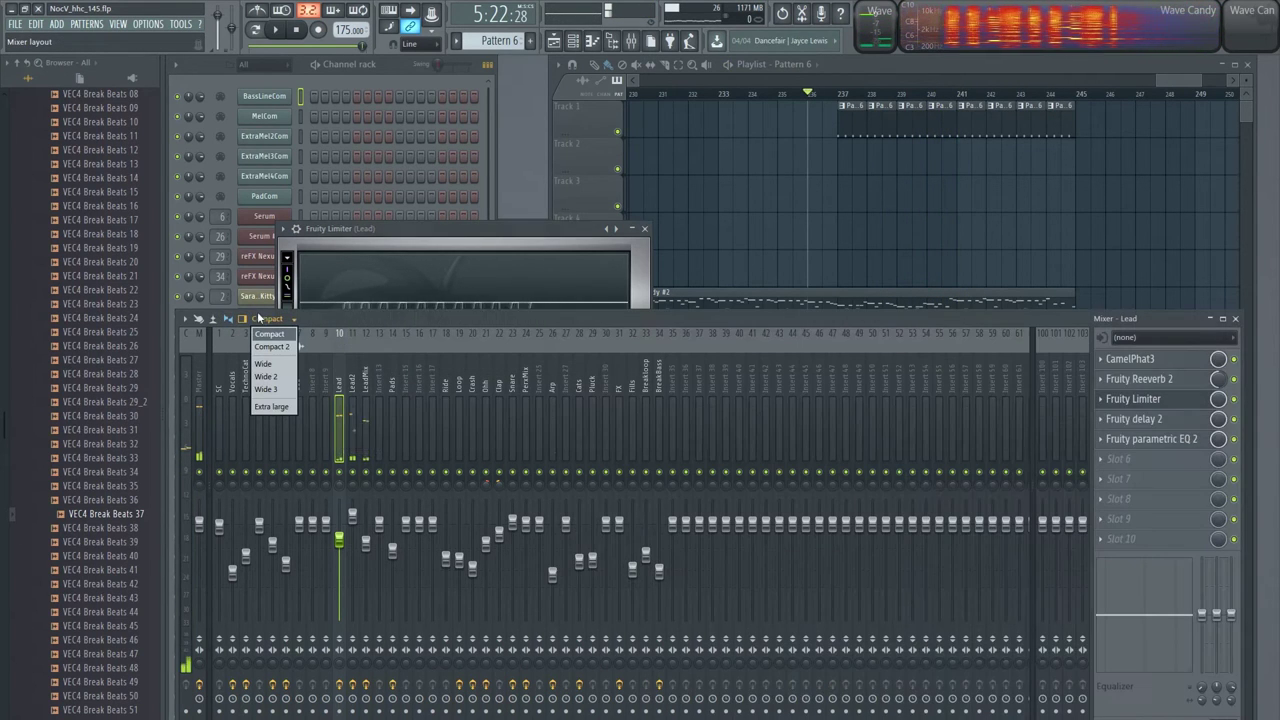
Step: Select mixer insert 15, replay the section from bar 236, then stop and return to the mixer
{"action": "left_click", "coordinate": [401, 330]}
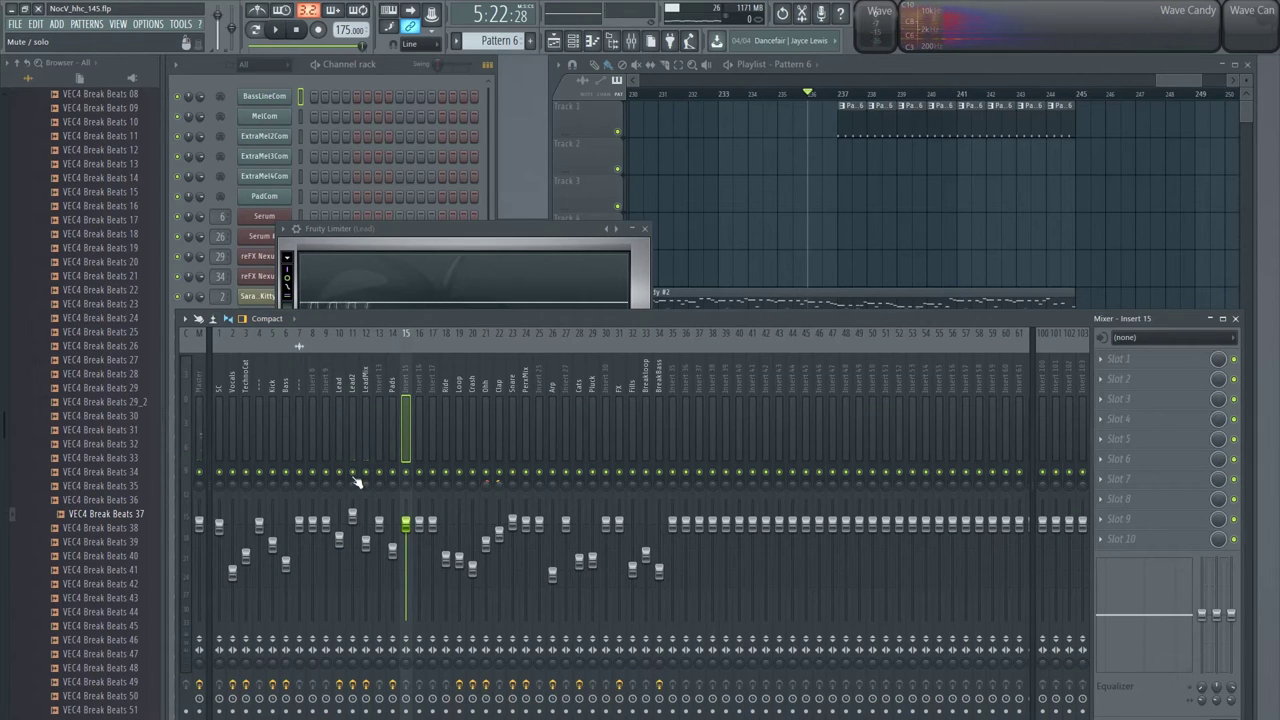
{"action": "left_click", "coordinate": [820, 102]}
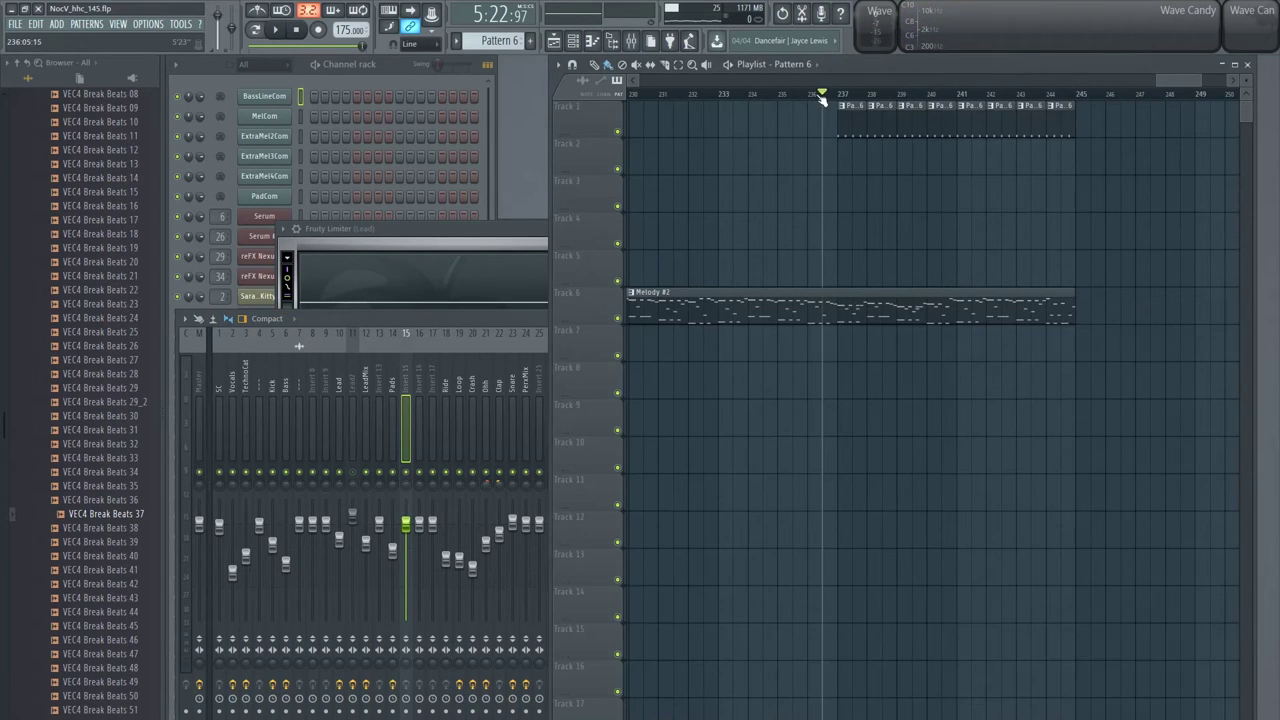
{"action": "key", "text": "space"}
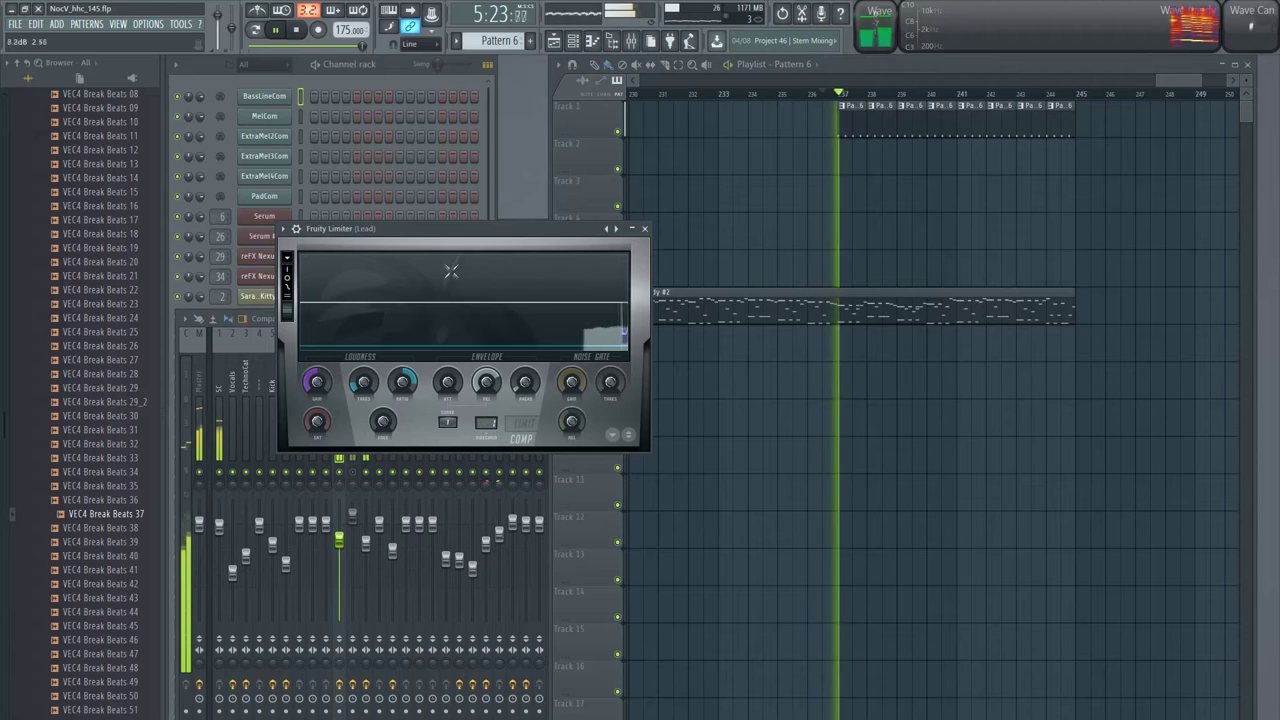
{"action": "left_click", "coordinate": [815, 103]}
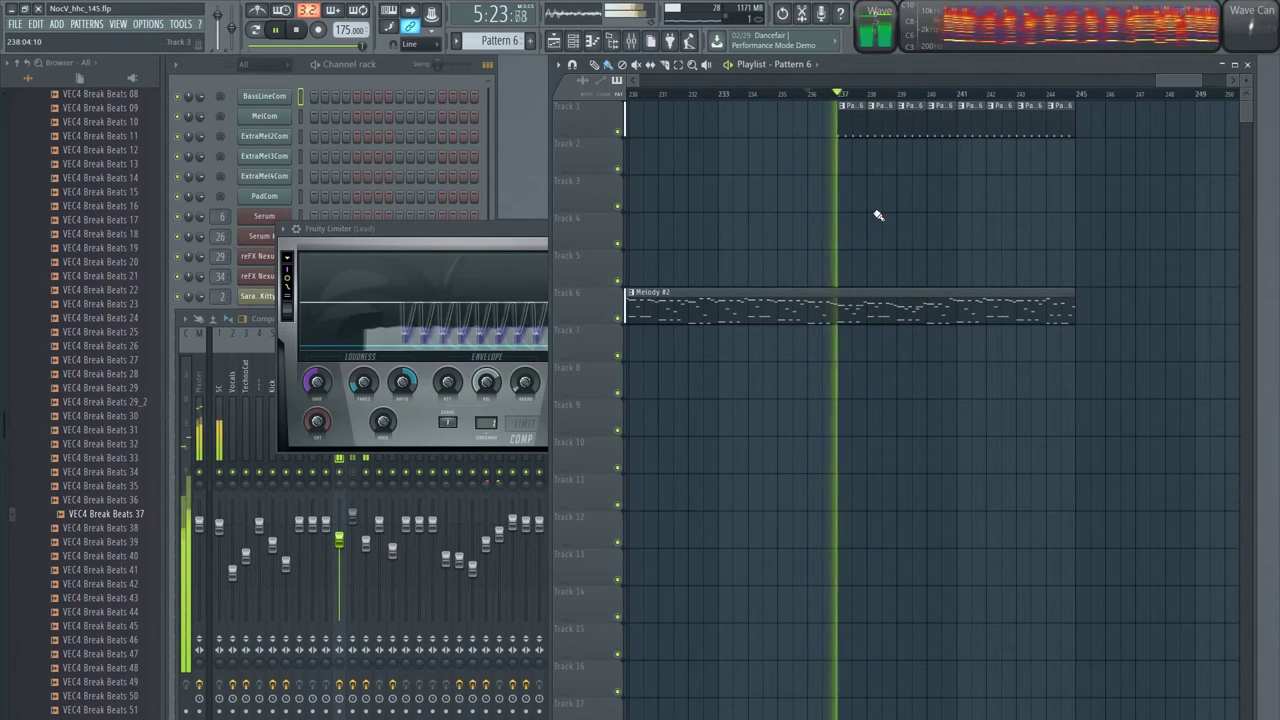
{"action": "left_click", "coordinate": [546, 252]}
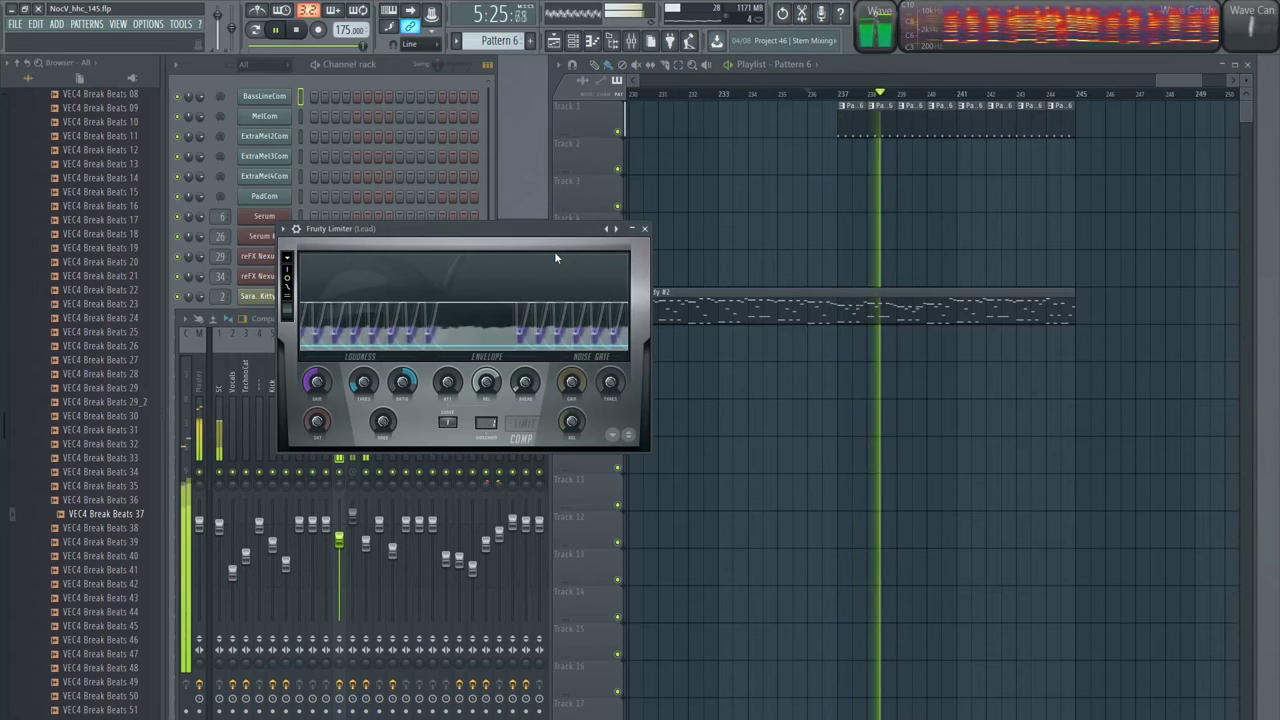
{"action": "key", "text": "space"}
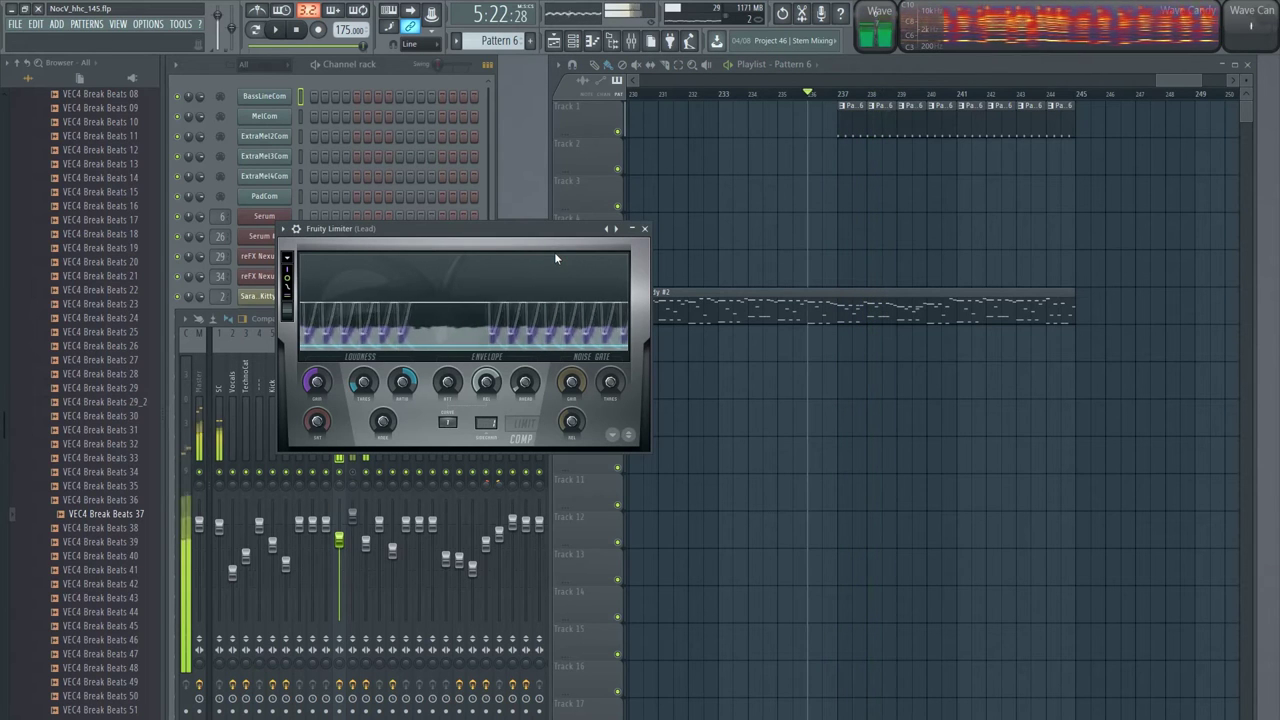
{"action": "left_click", "coordinate": [181, 330]}
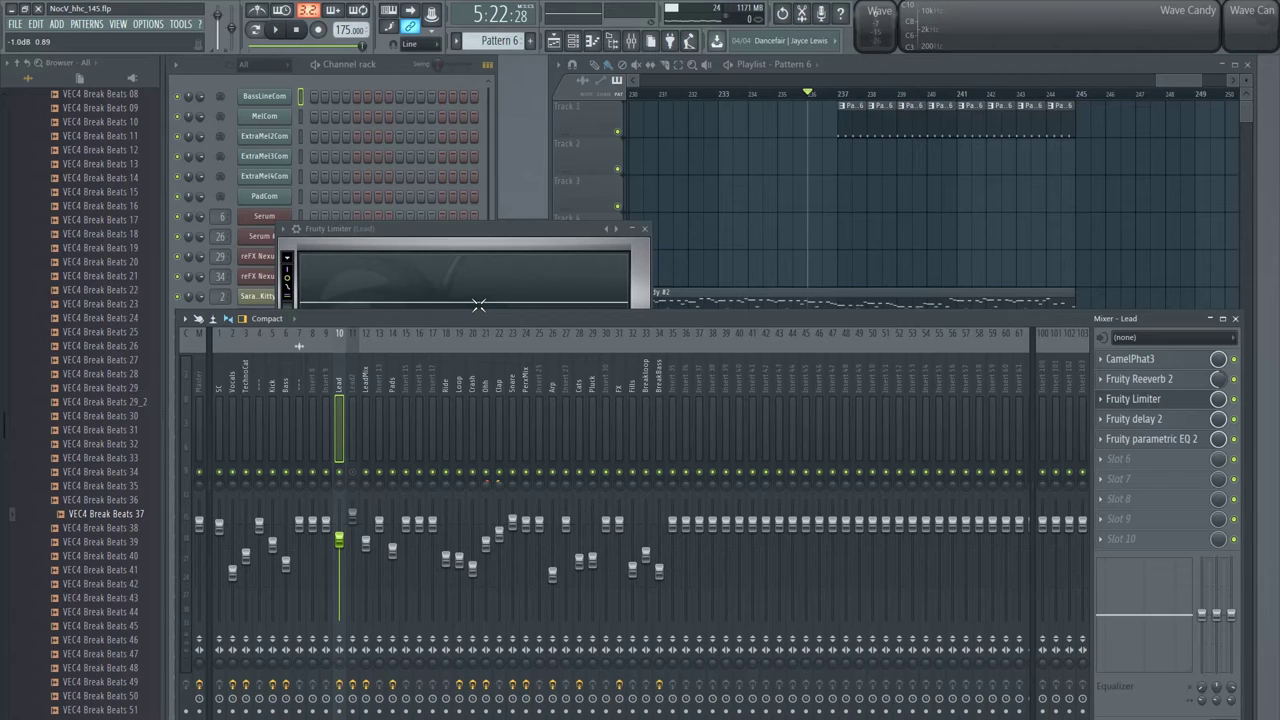
{"action": "left_click", "coordinate": [875, 65]}
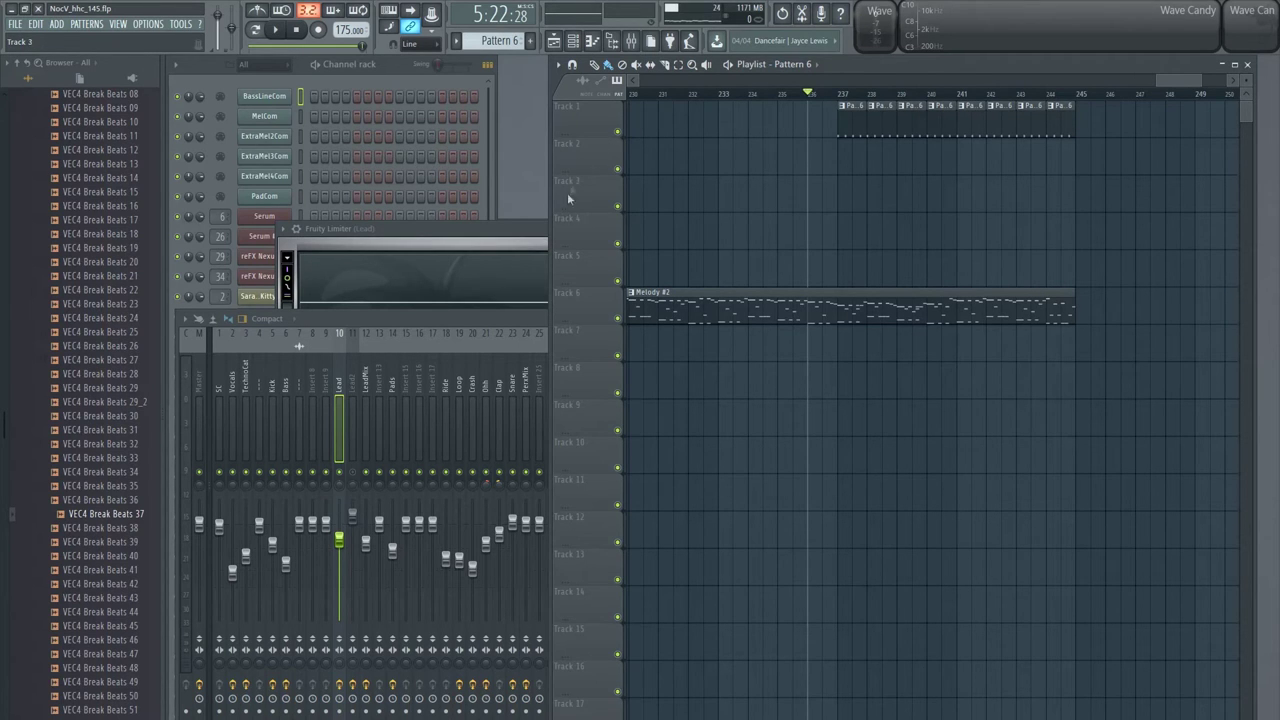
{"action": "left_click", "coordinate": [521, 316]}
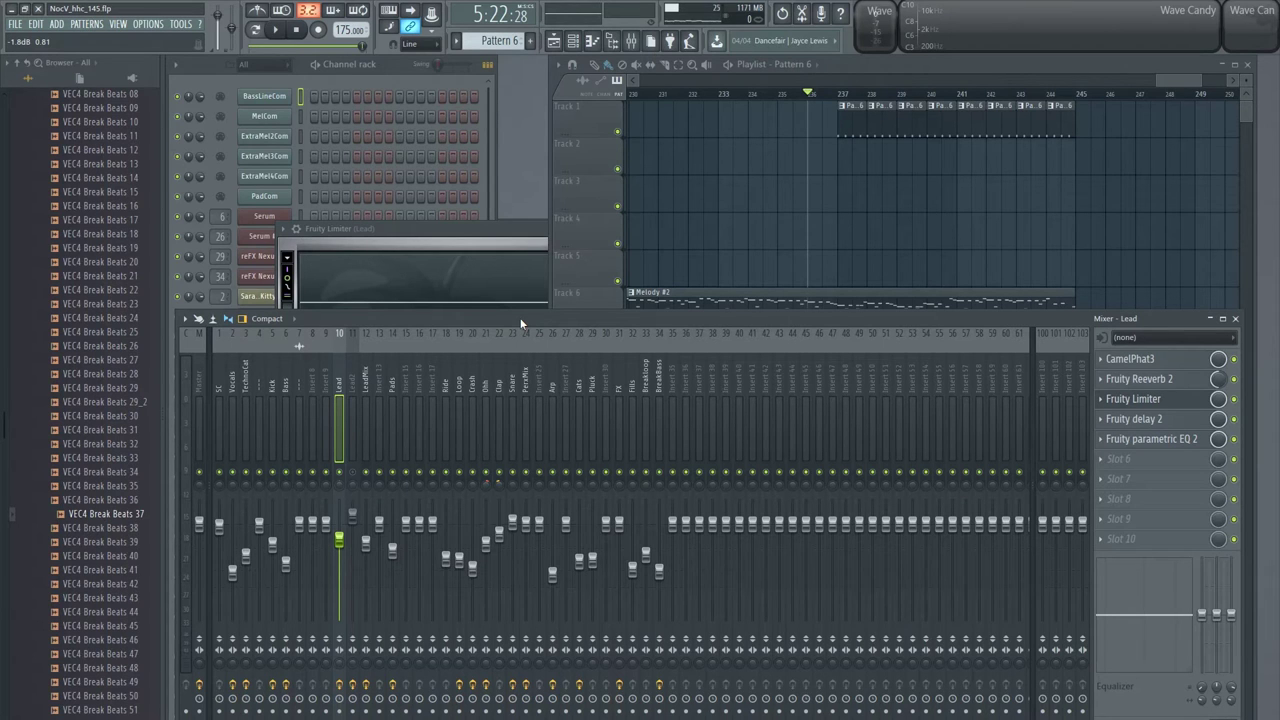
Step: Paint Kick clips on Track 2 from bar 237 and delete the extra one
{"action": "mouse_move", "coordinate": [1189, 79]}
{"action": "left_mouse_down"}
{"action": "mouse_move", "coordinate": [1150, 79]}
{"action": "mouse_move", "coordinate": [1165, 81]}
{"action": "left_mouse_up"}
{"action": "left_click_drag", "start_coordinate": [860, 150], "coordinate": [1092, 158]}
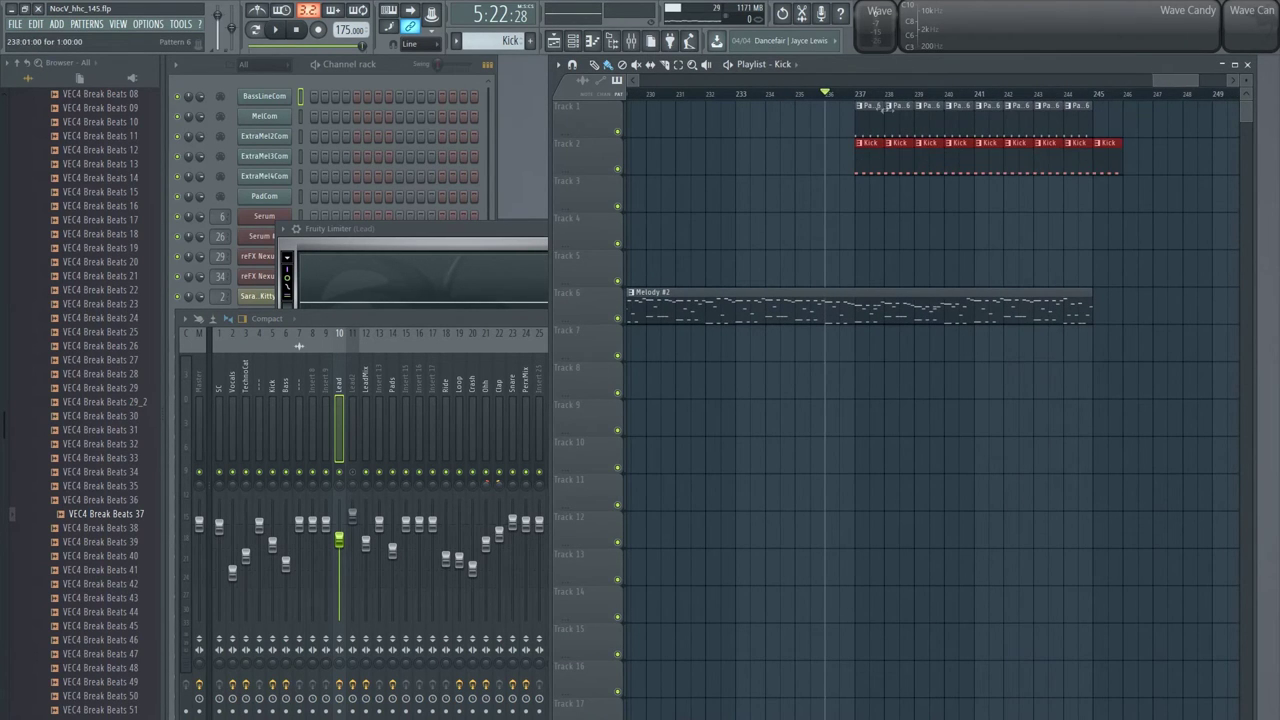
{"action": "right_click", "coordinate": [1110, 165]}
Step: Play from bar 237 while toggling the Lead's Fruity Limiter on and off, then close it
{"action": "left_click", "coordinate": [857, 94]}
{"action": "key", "text": "space"}
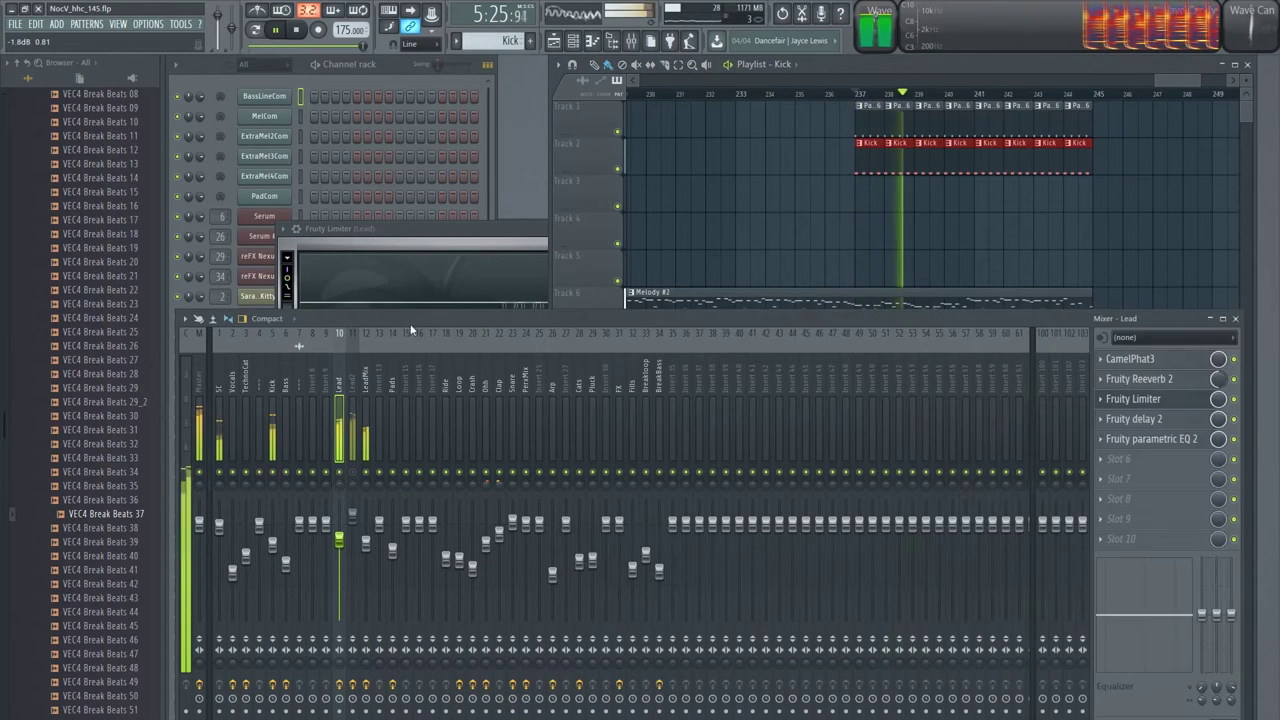
{"action": "key", "text": "F9"}
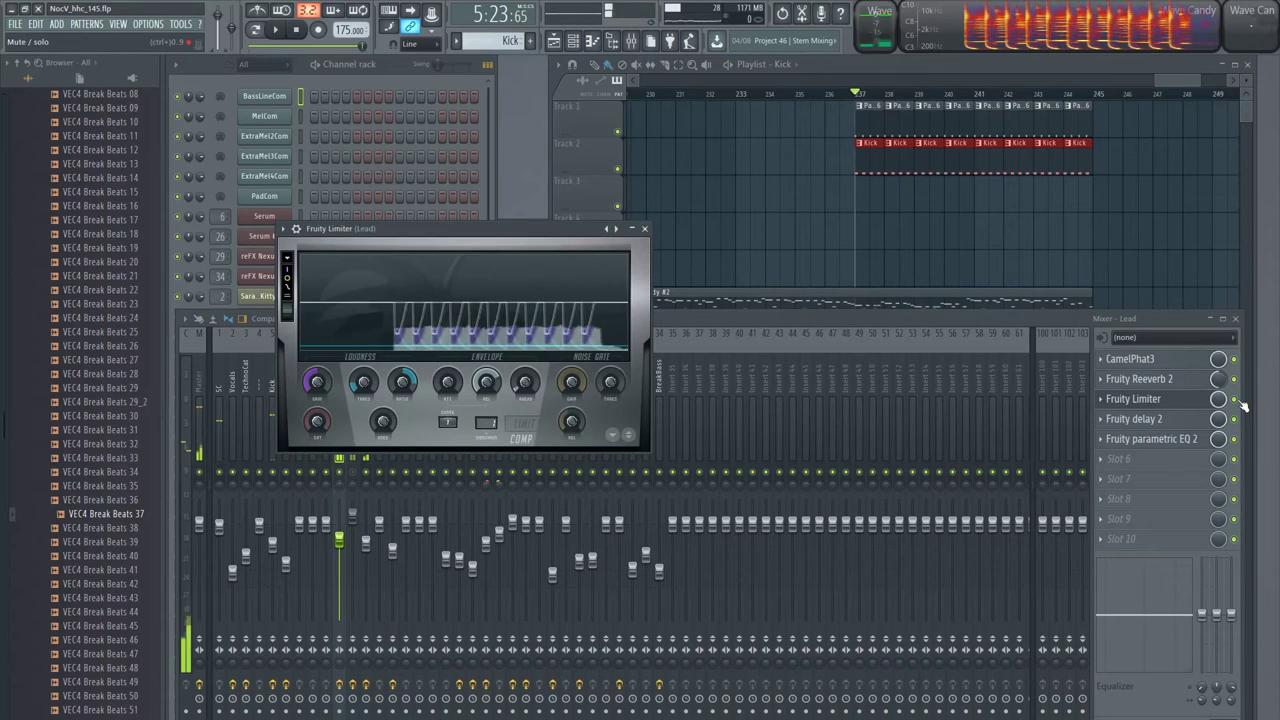
{"action": "left_click", "coordinate": [1236, 400]}
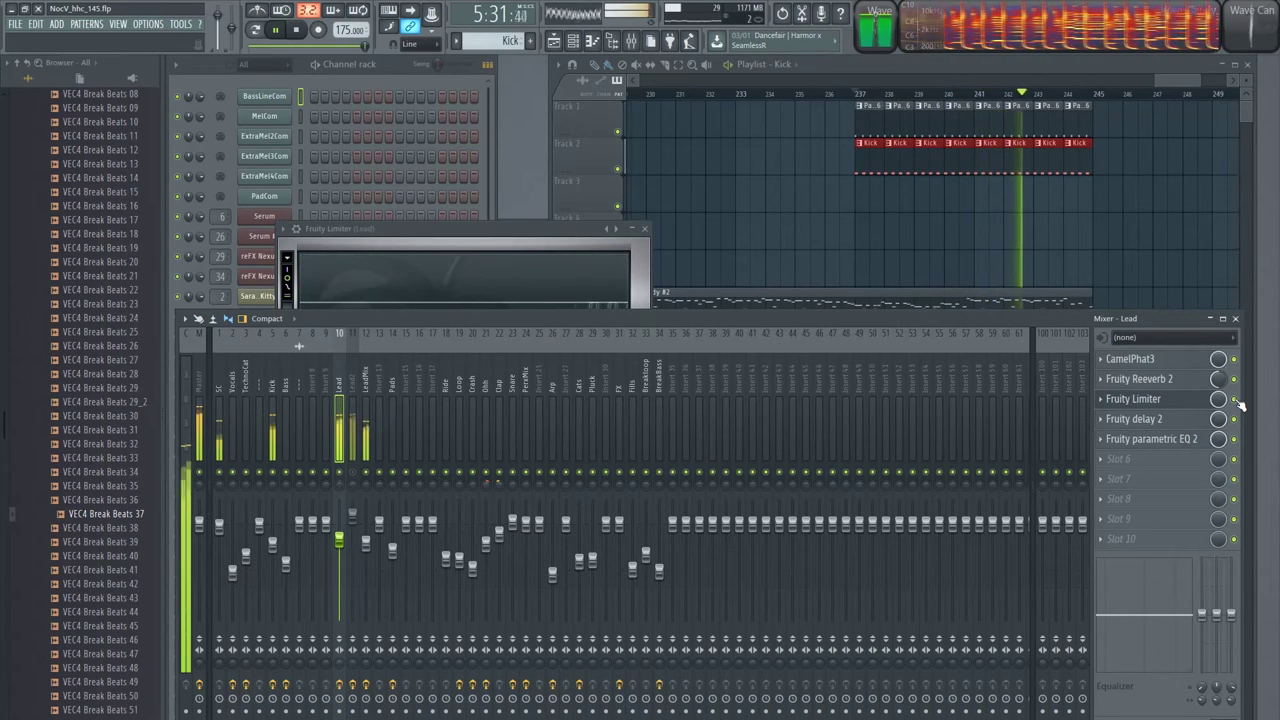
{"action": "key", "text": "space"}
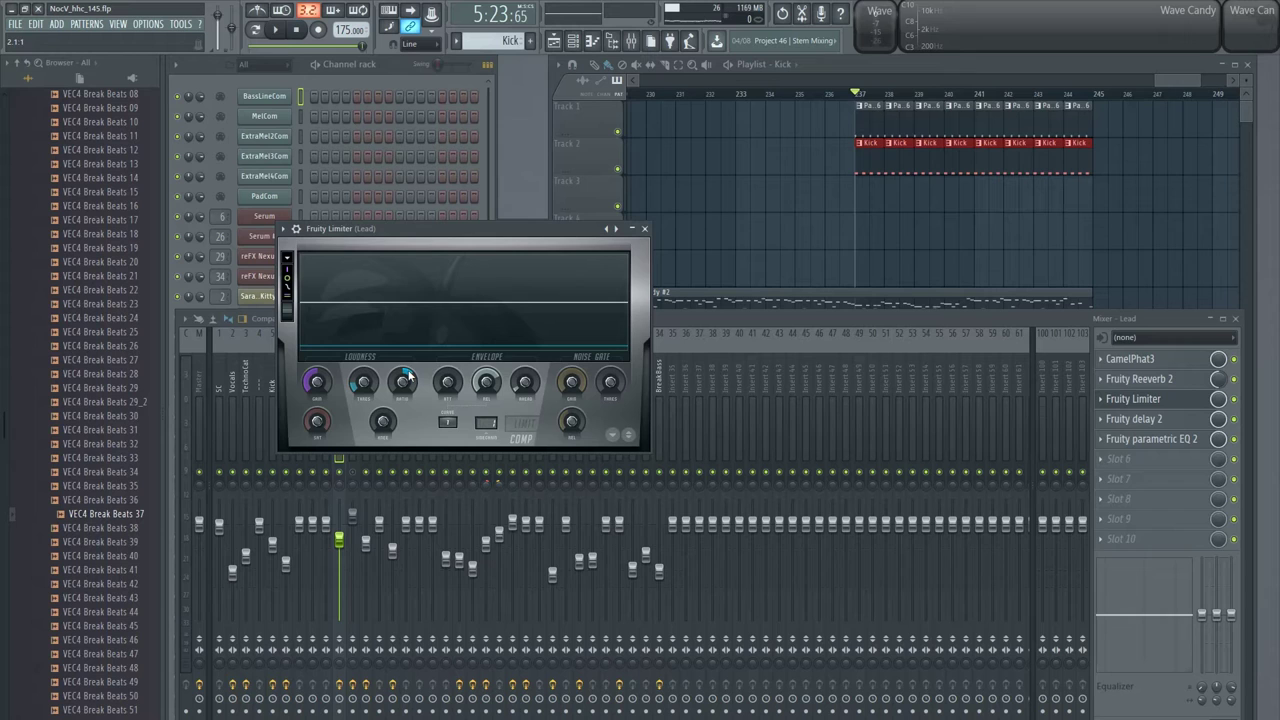
{"action": "left_click", "coordinate": [644, 228]}
{"action": "left_click", "coordinate": [879, 246]}
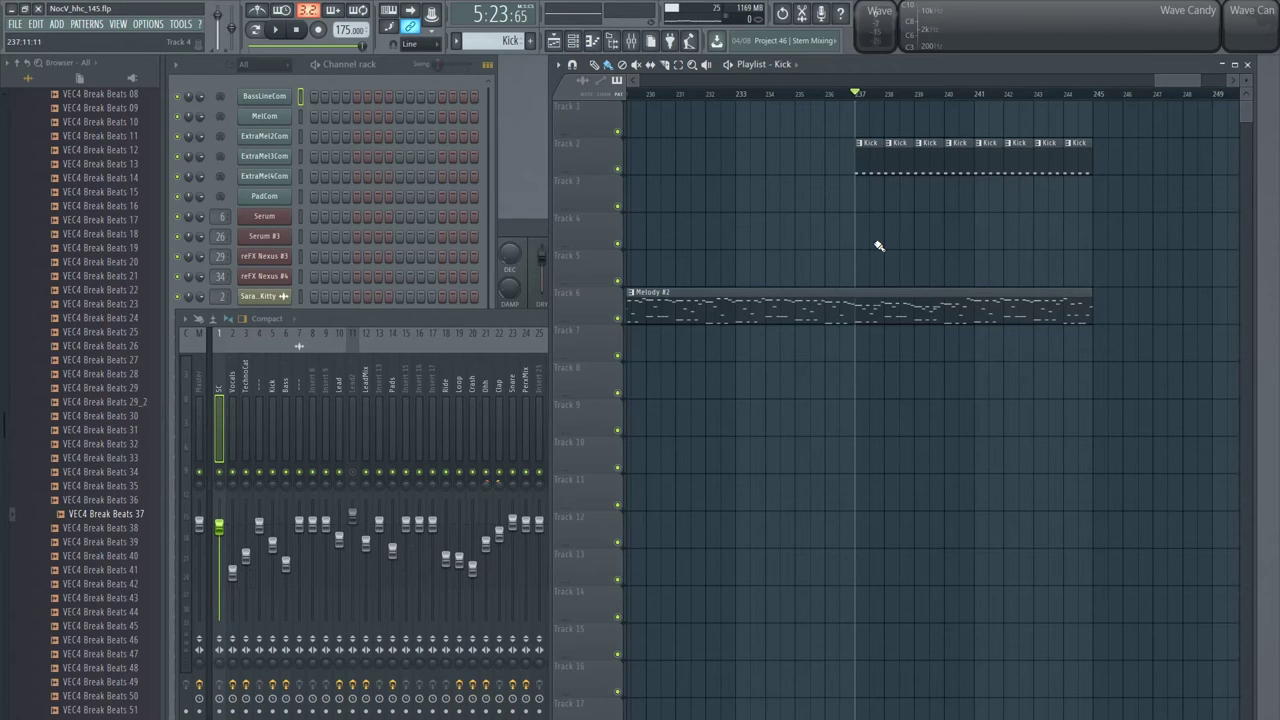
Step: Play and stop to hear the kicks, then close the mixer with F9 to reveal all channels
{"action": "key", "text": "space"}
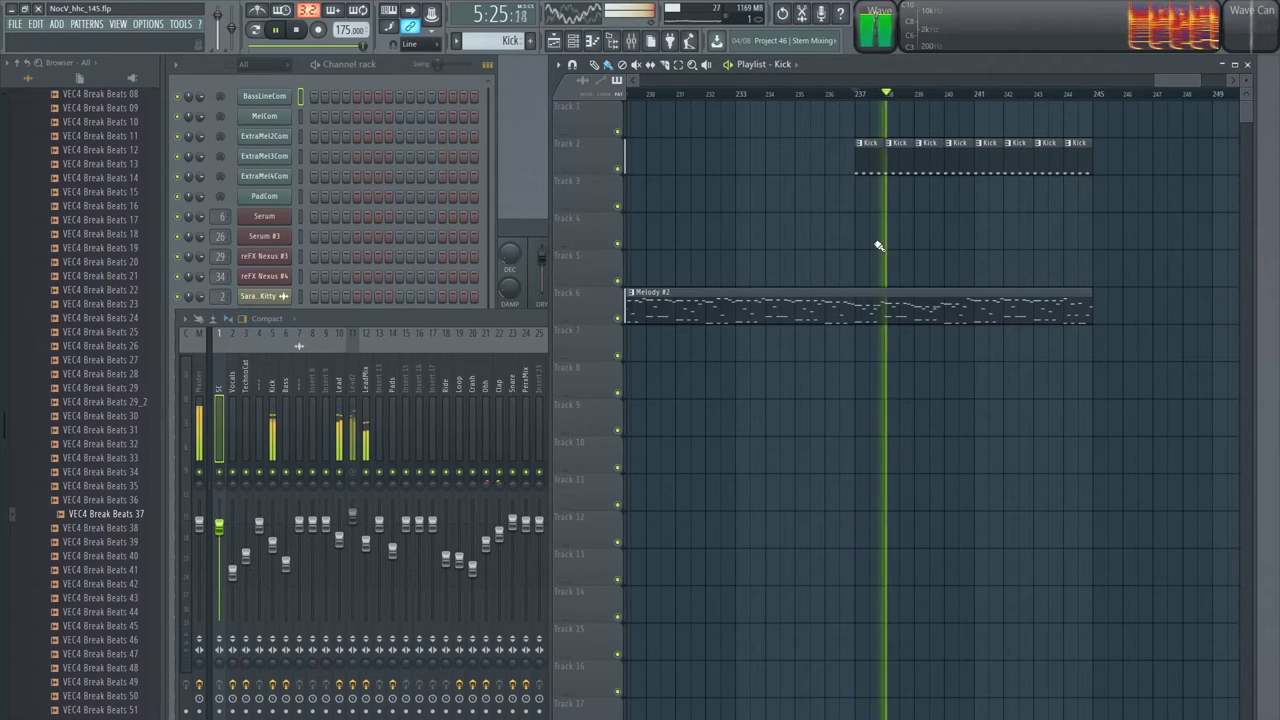
{"action": "key", "text": "space"}
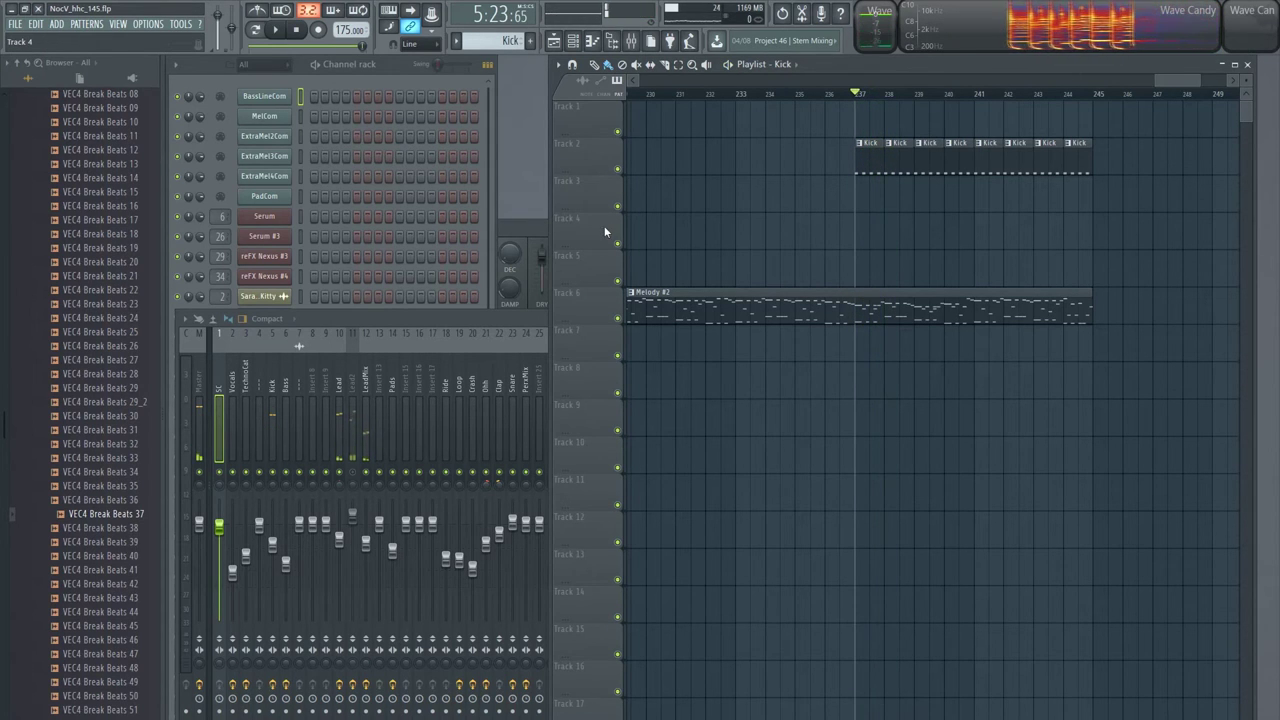
{"action": "key", "text": "F9"}
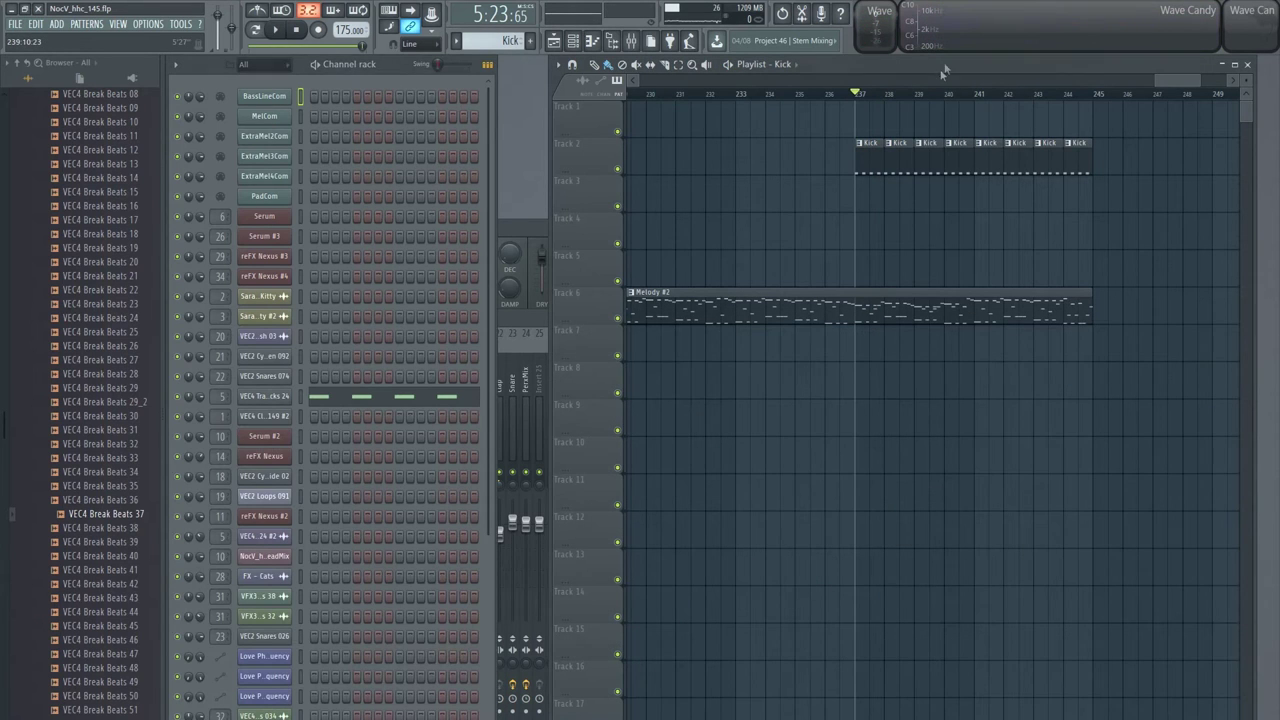
Step: Clone the VEC4 Trance Kicks 24 channel
{"action": "double_click", "coordinate": [890, 157]}
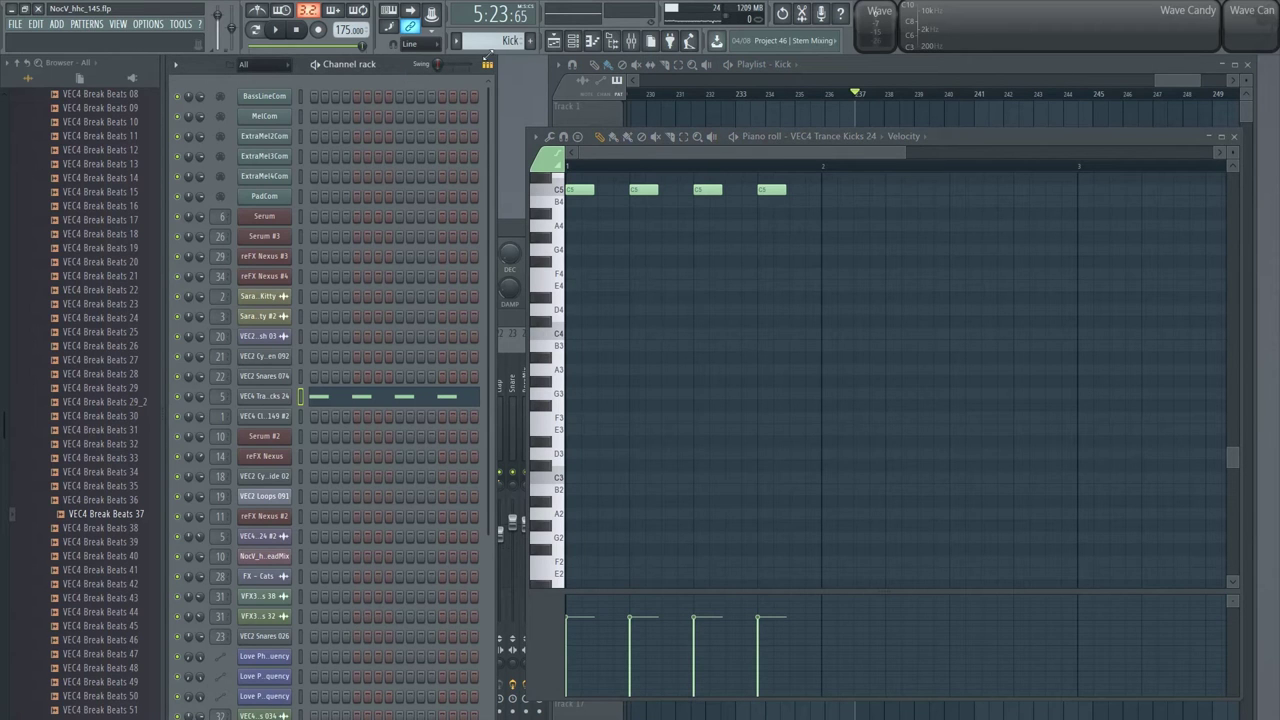
{"action": "scroll", "coordinate": [489, 50], "scroll_direction": "down", "scroll_amount": 3}
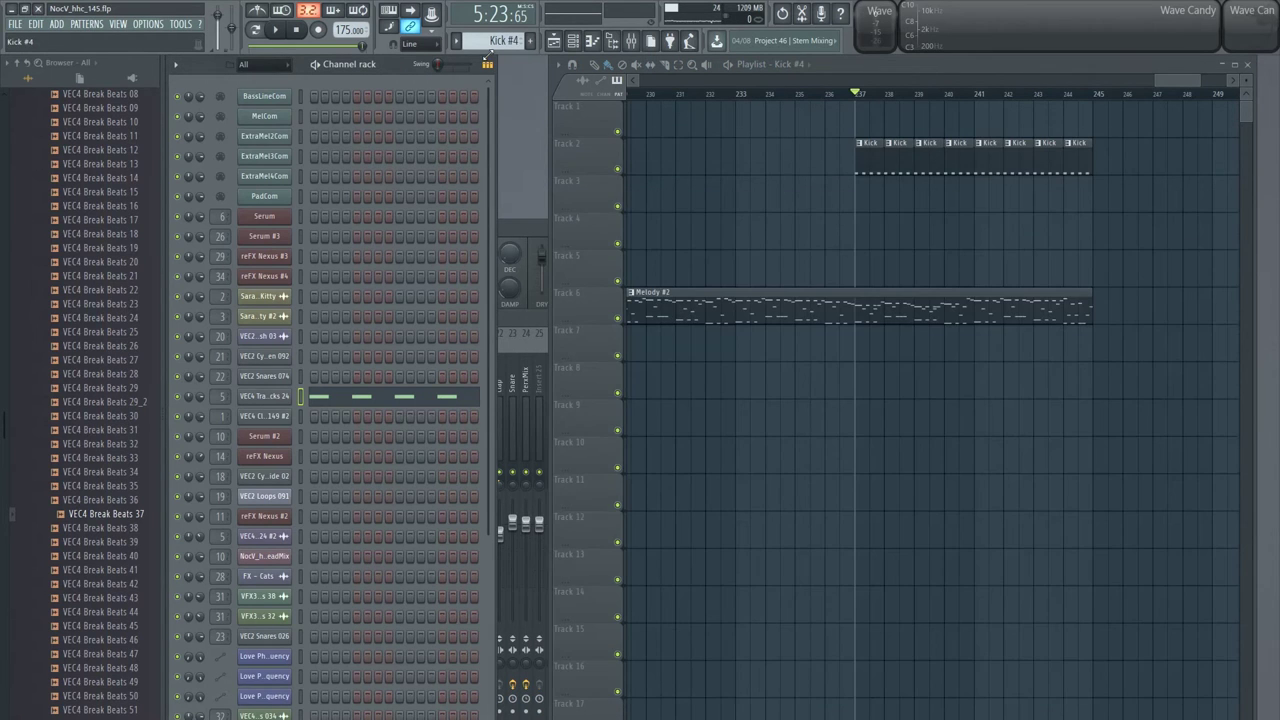
{"action": "left_click", "coordinate": [273, 398]}
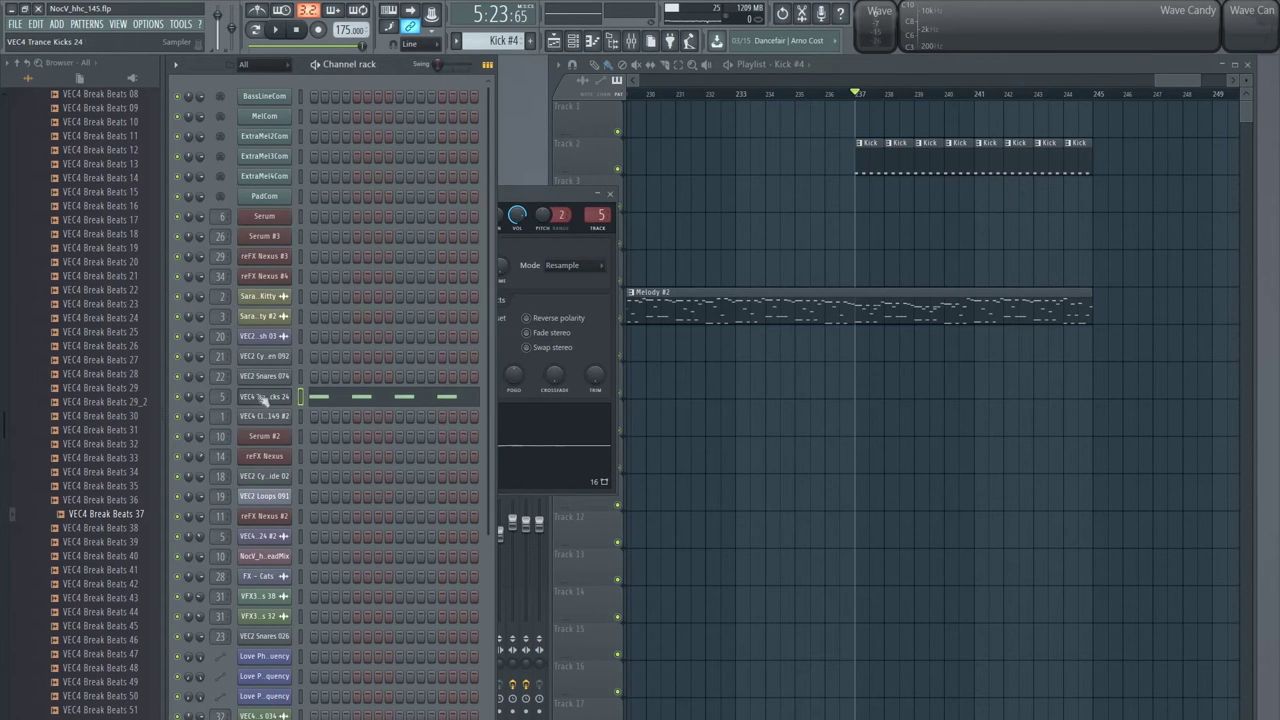
{"action": "right_click", "coordinate": [268, 402]}
{"action": "left_click", "coordinate": [314, 511]}
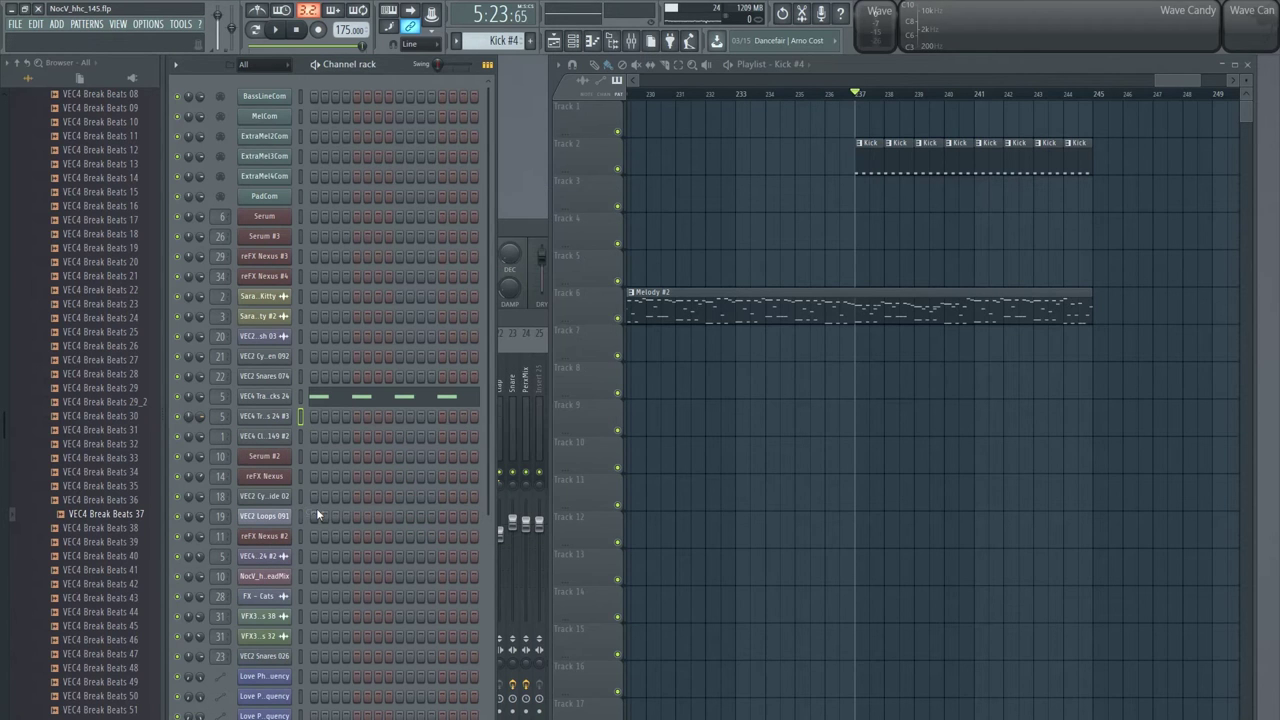
Step: Cut the four C5 kick notes from the original and paste them into the #3 clone
{"action": "left_click", "coordinate": [332, 398]}
{"action": "key", "text": "ctrl+a"}
{"action": "key", "text": "ctrl+x"}
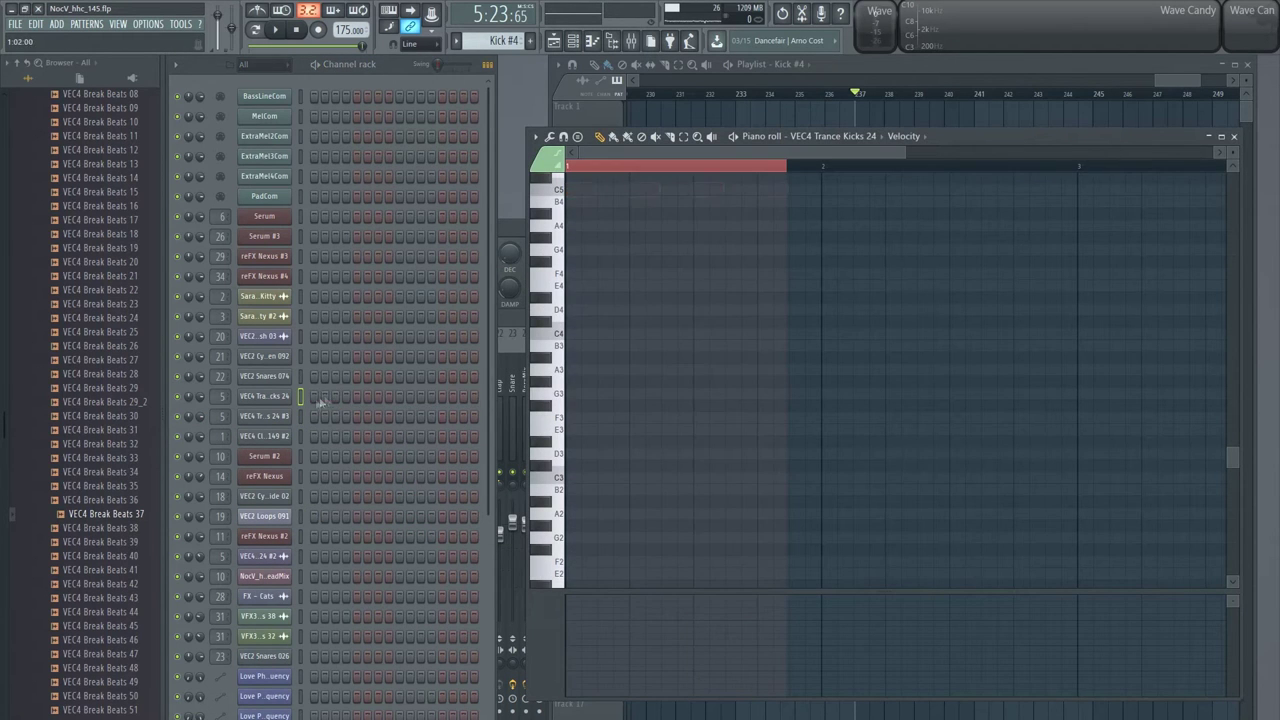
{"action": "left_click", "coordinate": [263, 418]}
{"action": "key", "text": "F7"}
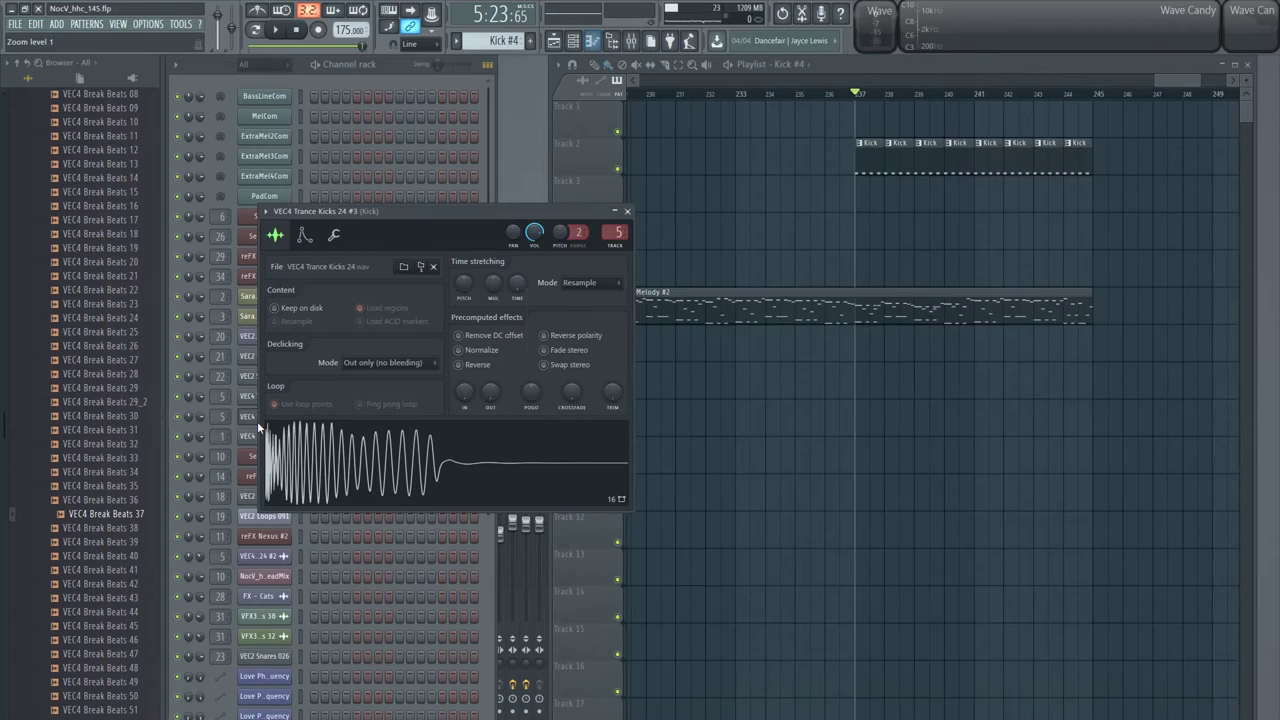
{"action": "key", "text": "F7"}
{"action": "key", "text": "ctrl+v"}
{"action": "left_click", "coordinate": [264, 416]}
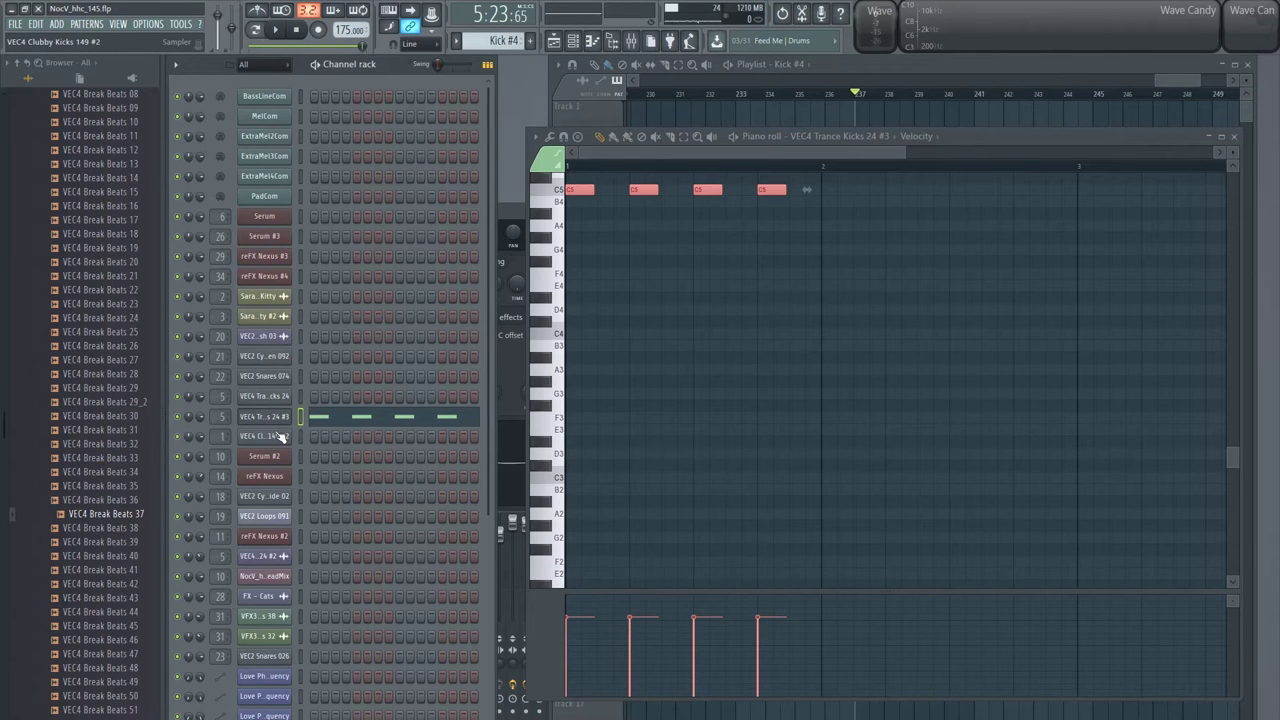
{"action": "left_click", "coordinate": [328, 420]}
Step: Select the four C5 kick notes and check the #3 clone's volume envelope settings
{"action": "left_click", "coordinate": [404, 422]}
{"action": "key", "text": "ctrl+a"}
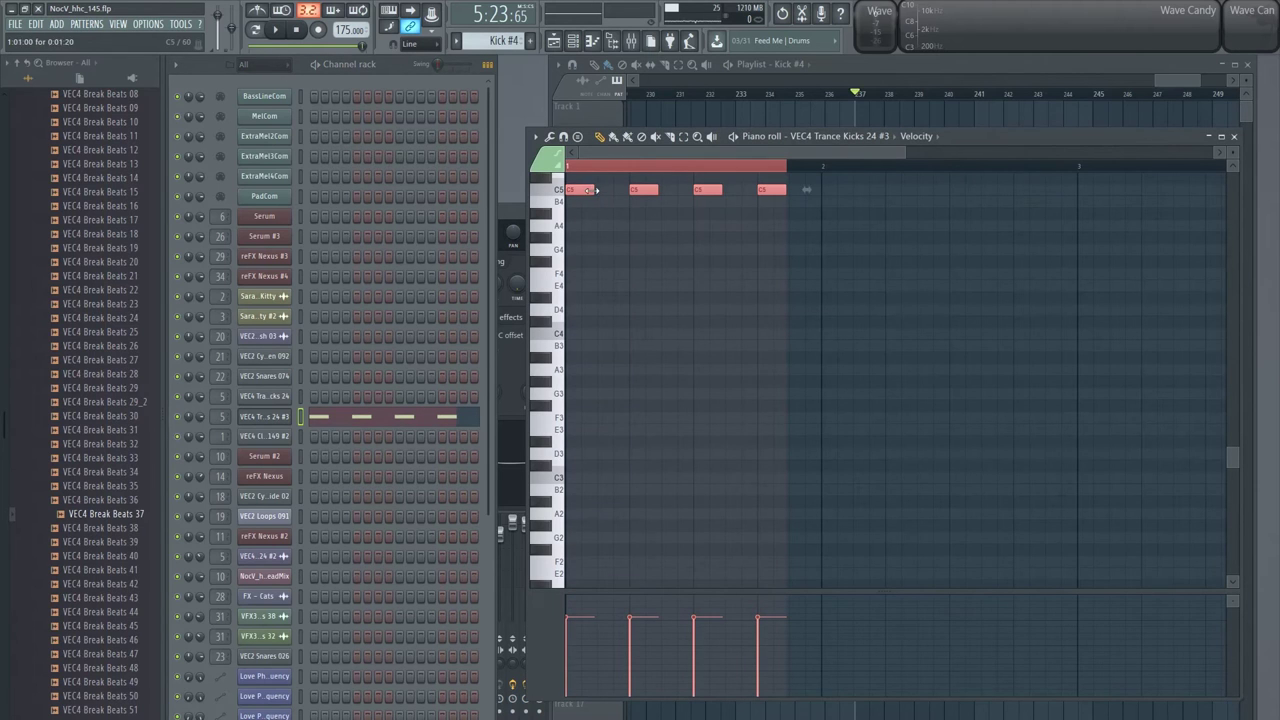
{"action": "left_click", "coordinate": [266, 419]}
{"action": "left_click", "coordinate": [304, 235]}
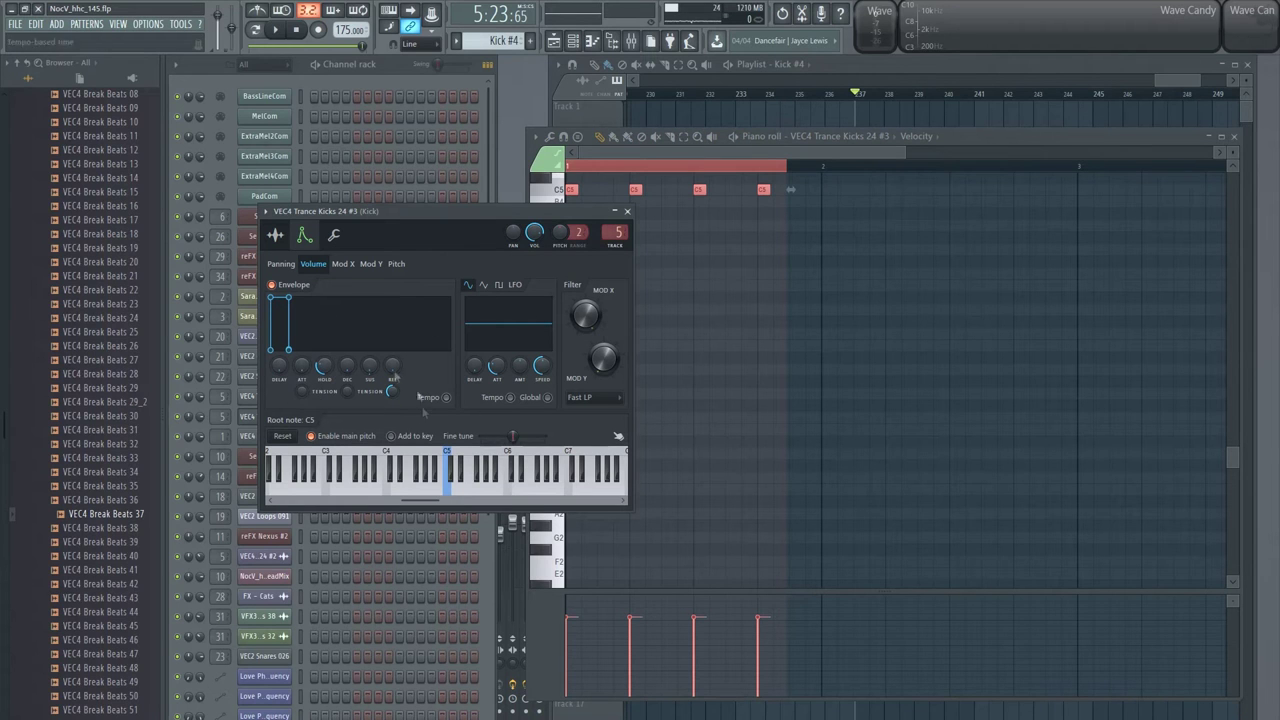
{"action": "left_click", "coordinate": [627, 211]}
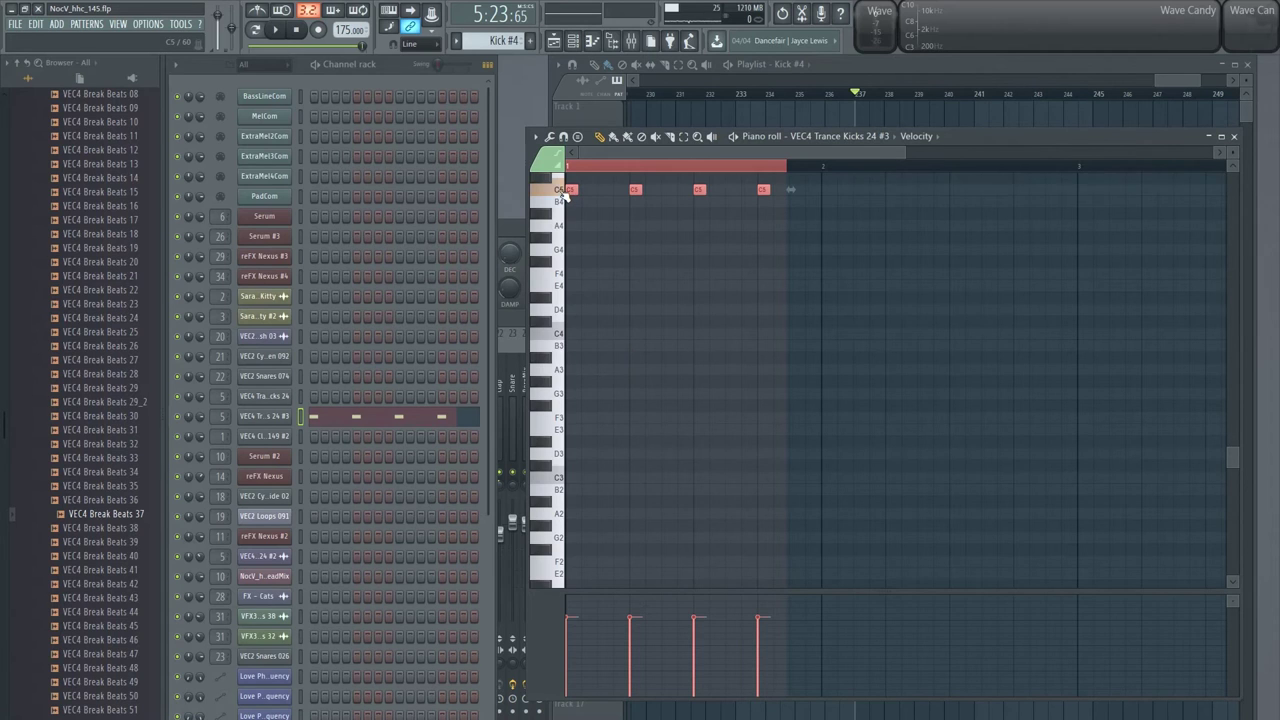
{"action": "left_click", "coordinate": [563, 191]}
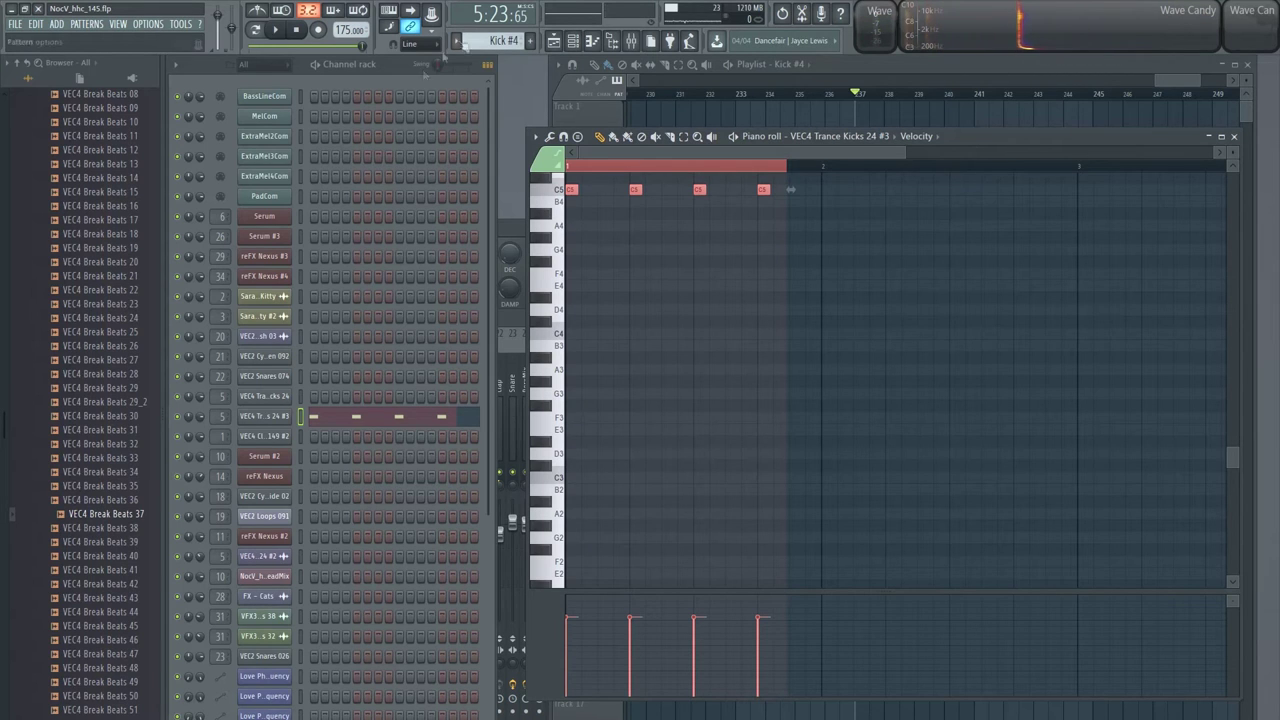
Step: Change the VEC4 Trance Kicks 24 #3 channel's mixer track from 5 to insert 1 (SC)
{"action": "left_click", "coordinate": [264, 416]}
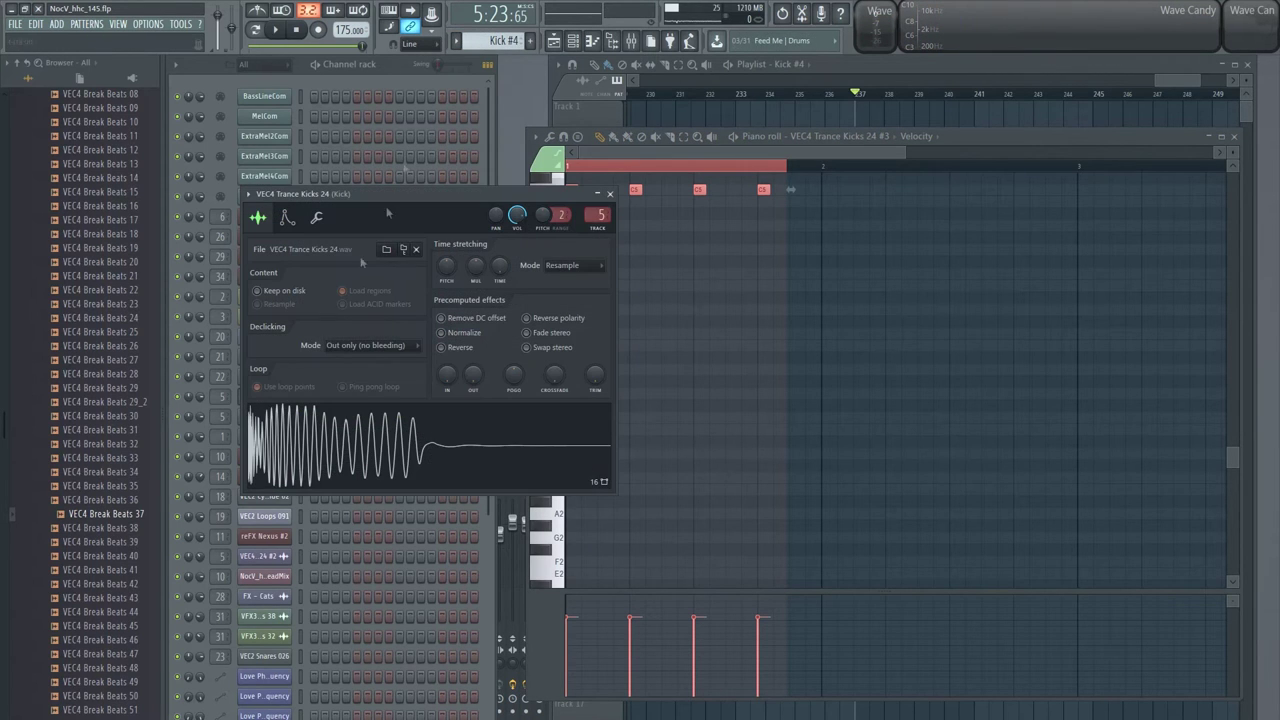
{"action": "left_click", "coordinate": [400, 66]}
{"action": "left_click", "coordinate": [264, 436]}
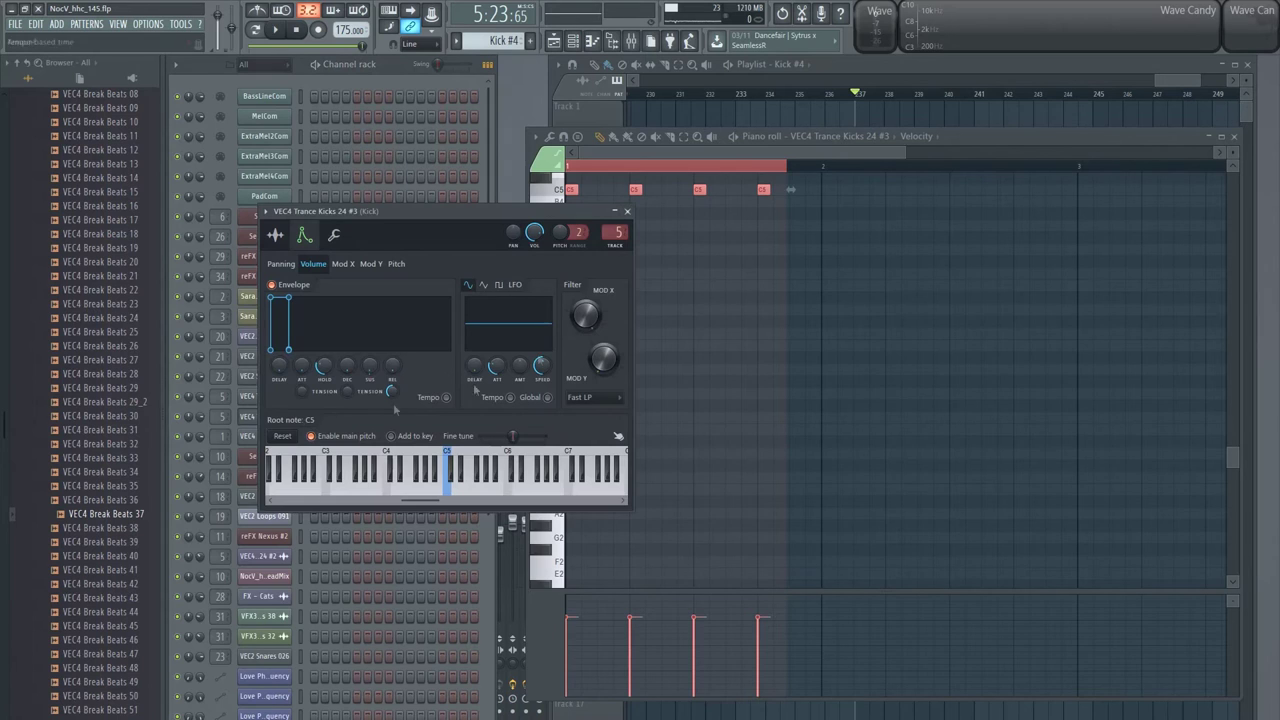
{"action": "double_click", "coordinate": [614, 233]}
{"action": "left_click_drag", "start_coordinate": [614, 233], "coordinate": [583, 268]}
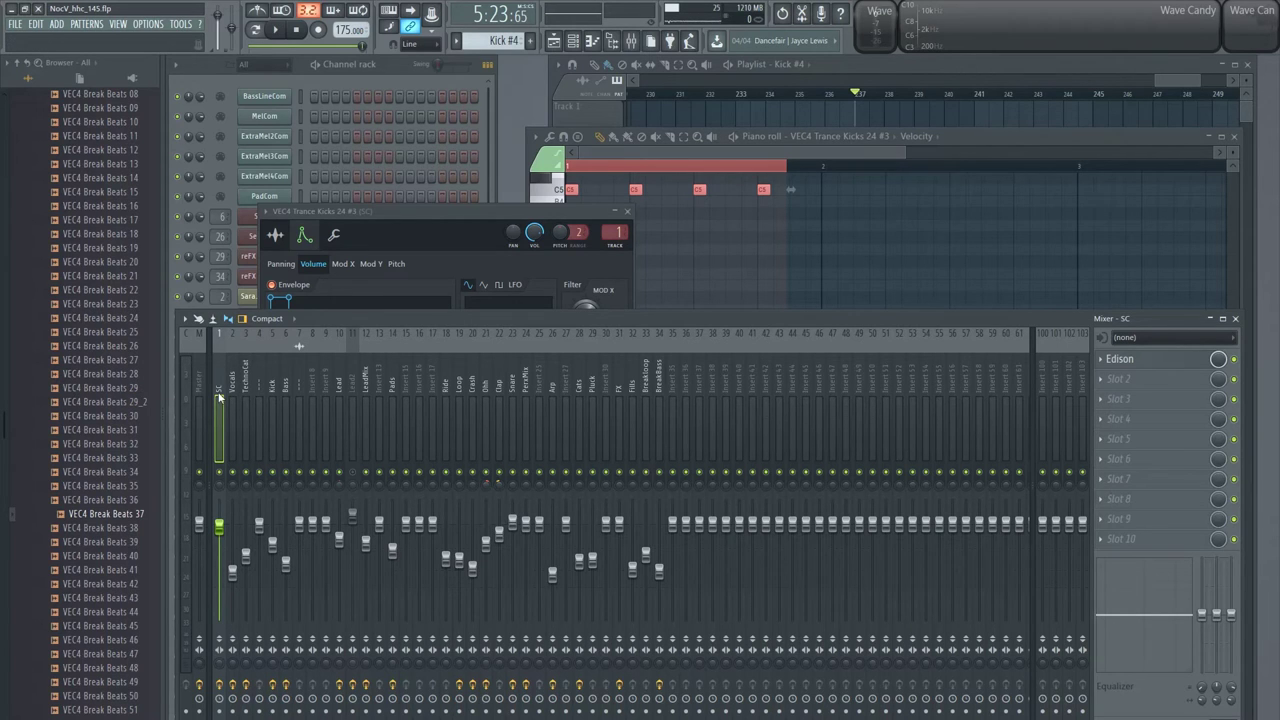
Step: Look over the Edison effect's options menu on the SC insert
{"action": "left_click", "coordinate": [1120, 358]}
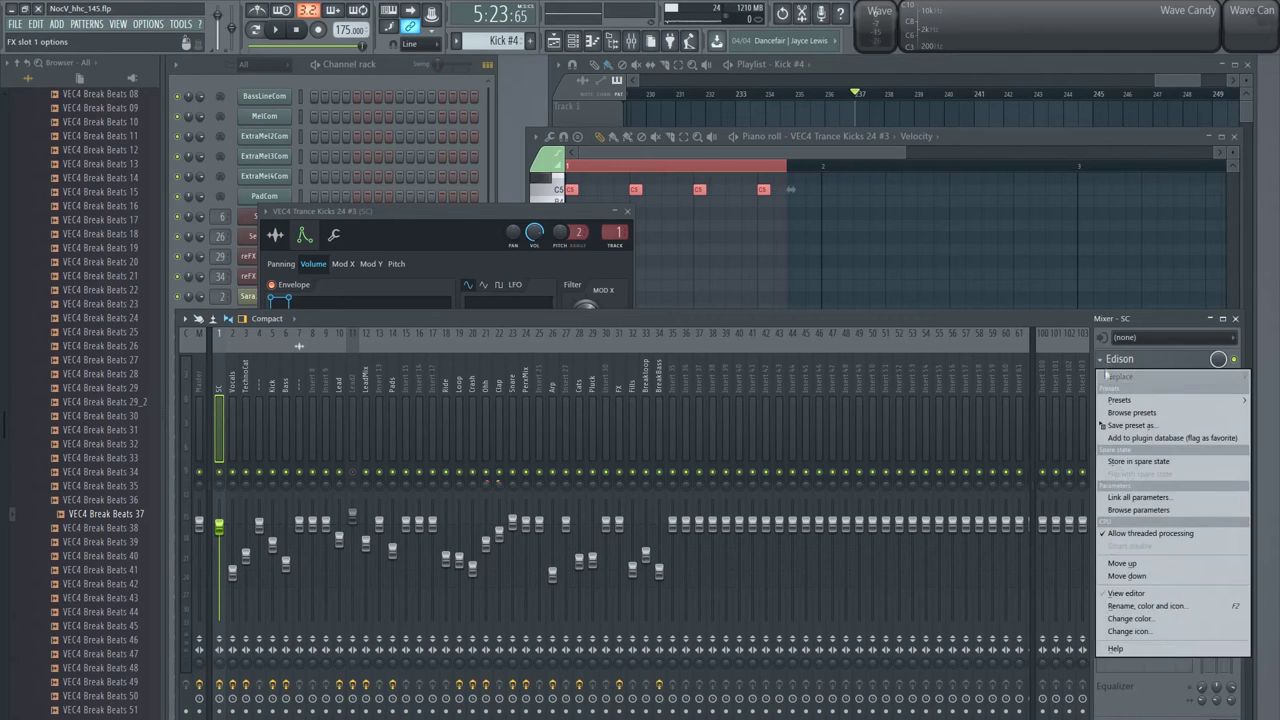
{"action": "mouse_move", "coordinate": [1140, 372]}
{"action": "key", "text": "Escape"}
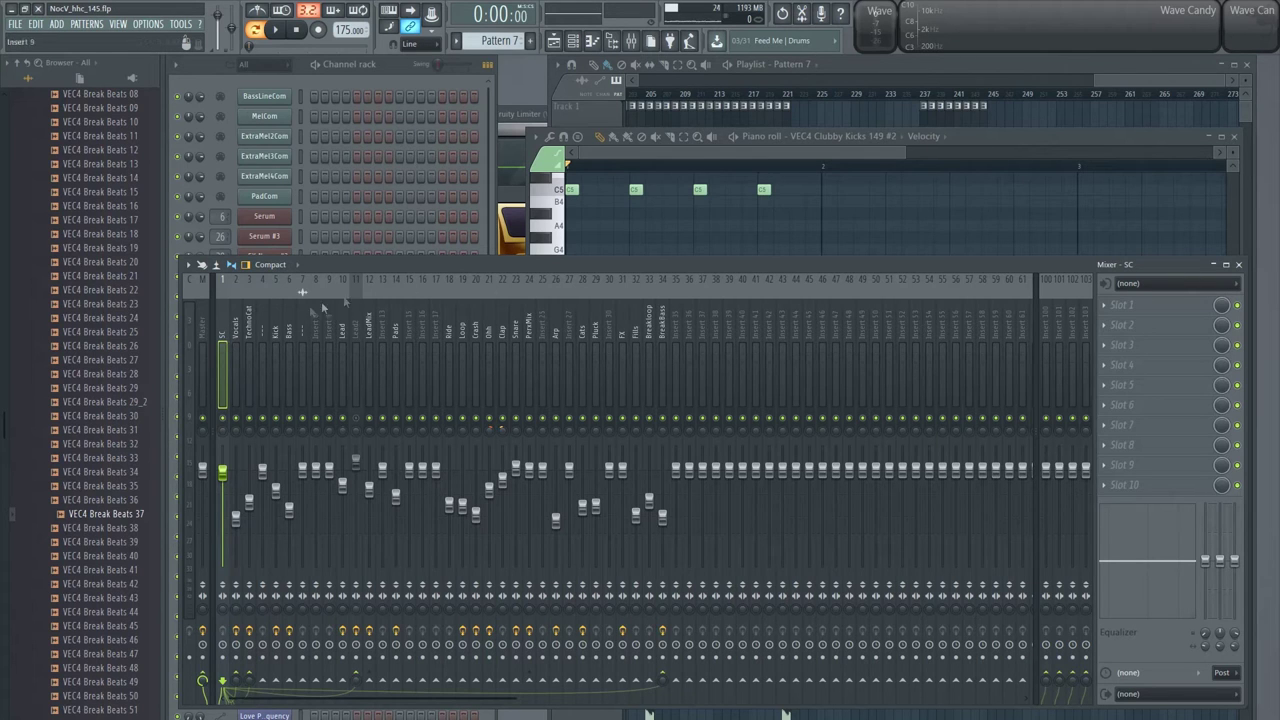
Step: Play and stop the Clubby Kicks 149 #2 pattern twice while watching the SC insert
{"action": "left_click", "coordinate": [399, 70]}
{"action": "key", "text": "space"}
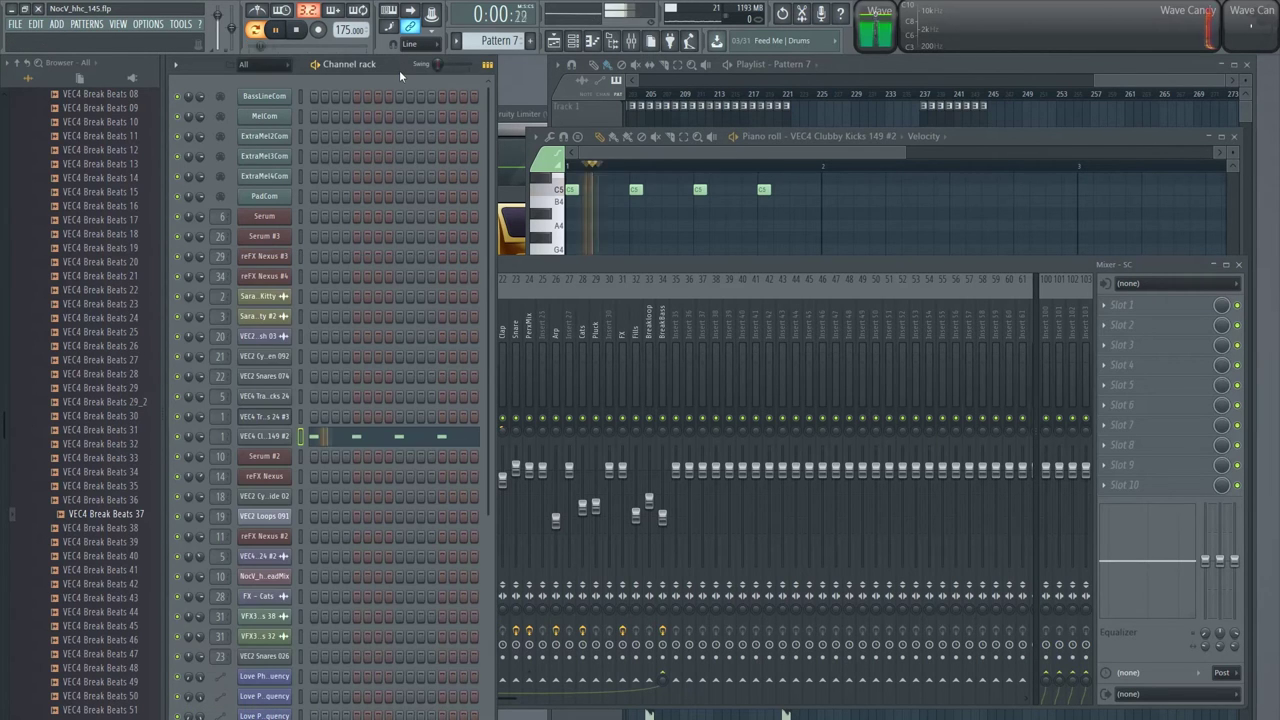
{"action": "left_click", "coordinate": [741, 265]}
{"action": "key", "text": "space"}
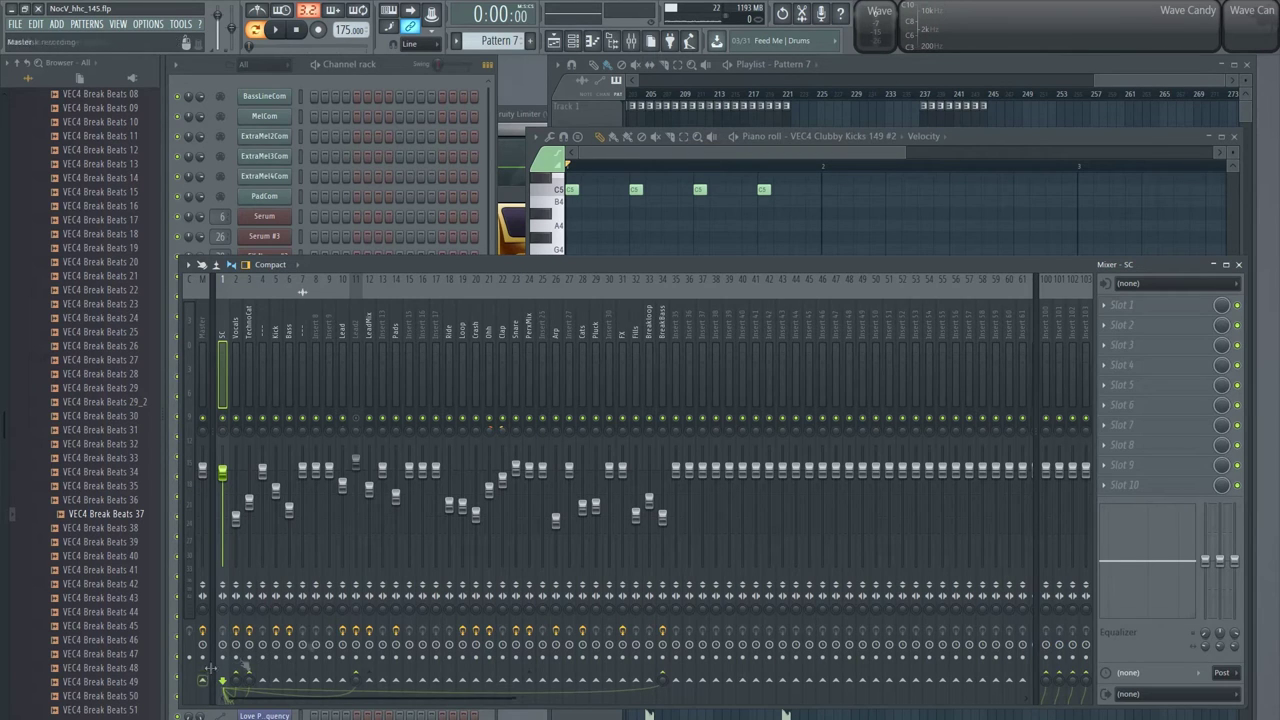
{"action": "left_click", "coordinate": [972, 139]}
{"action": "key", "text": "space"}
{"action": "left_click", "coordinate": [426, 264]}
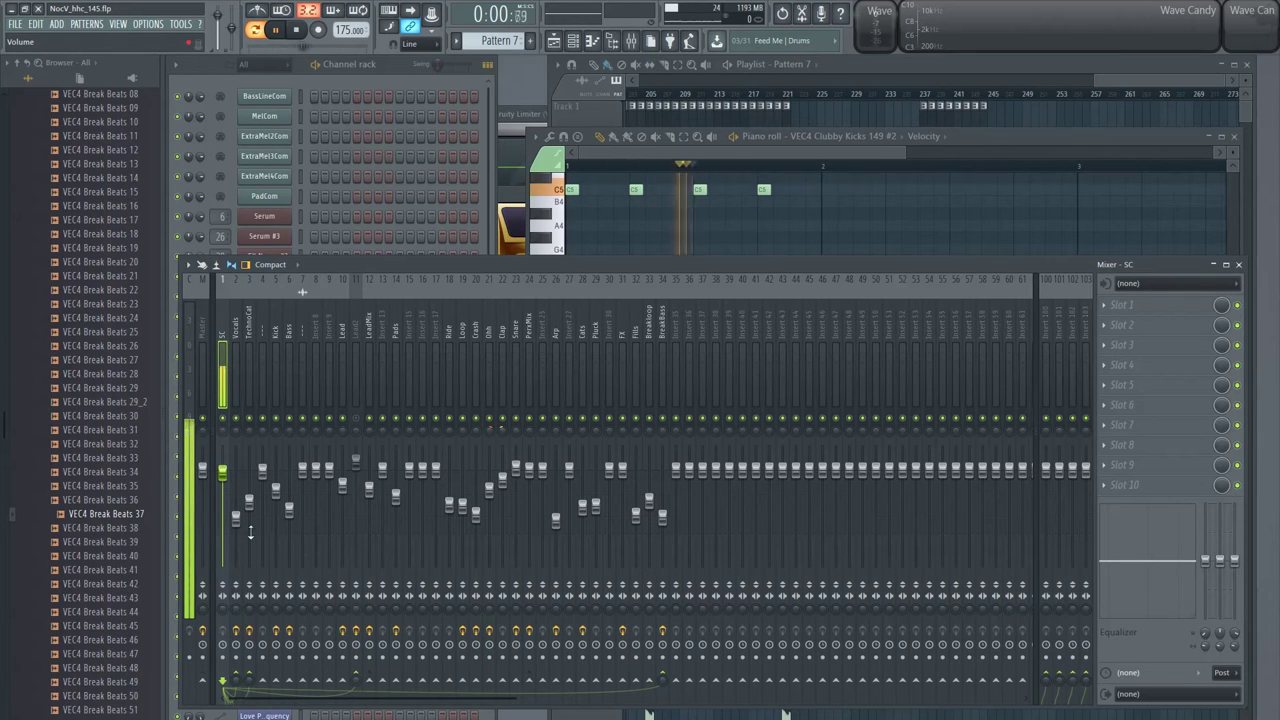
{"action": "key", "text": "space"}
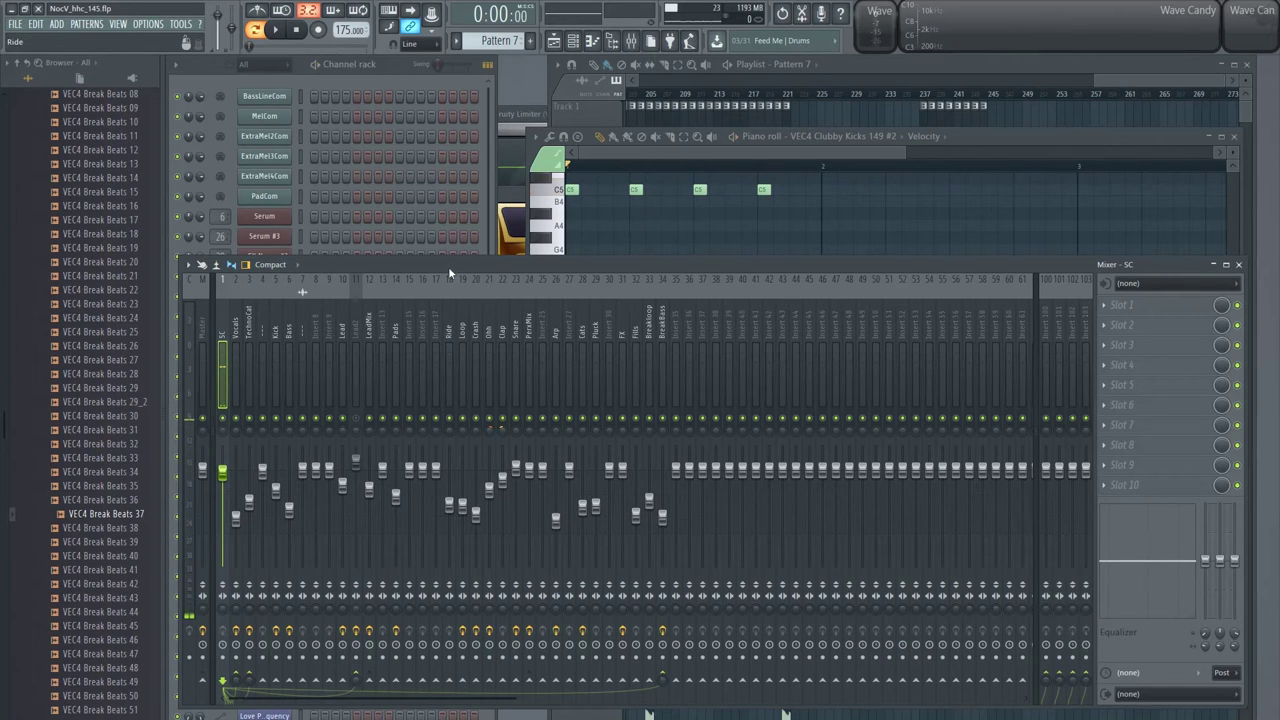
Step: Enable the SC track's send into the Lead track
{"action": "left_click", "coordinate": [342, 682]}
{"action": "left_click", "coordinate": [373, 68]}
{"action": "key", "text": "space"}
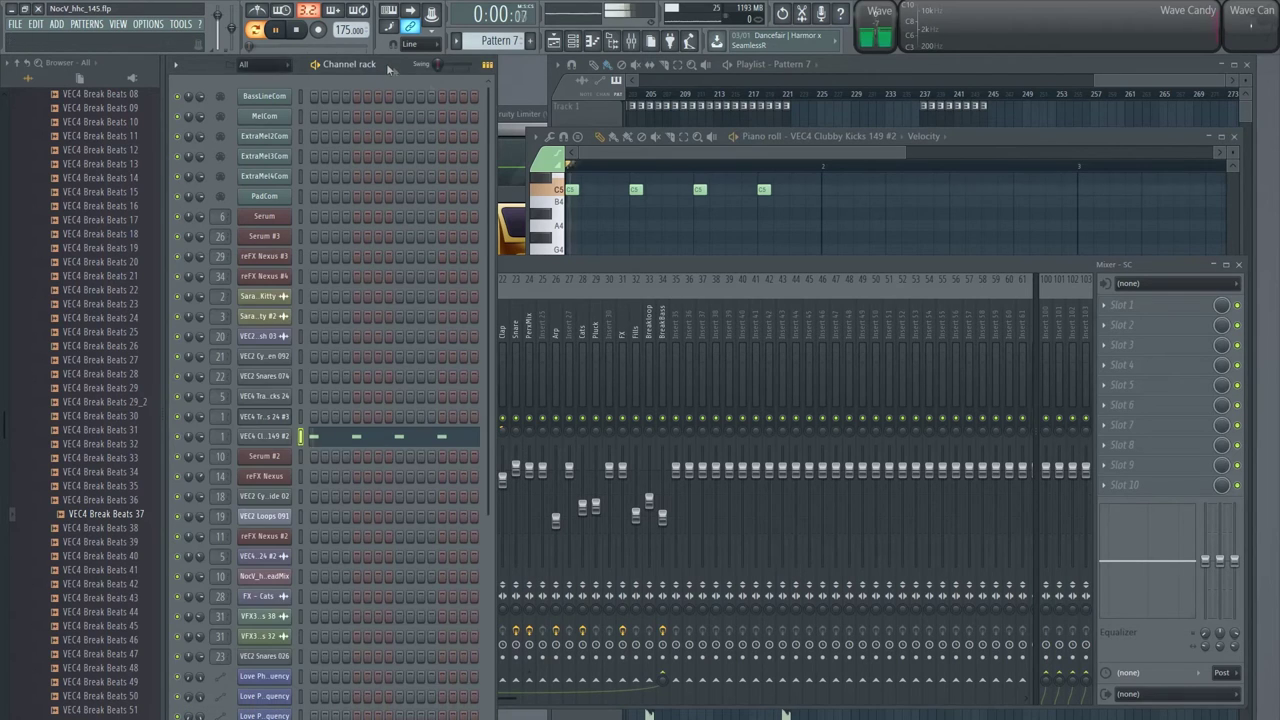
{"action": "left_click", "coordinate": [576, 267]}
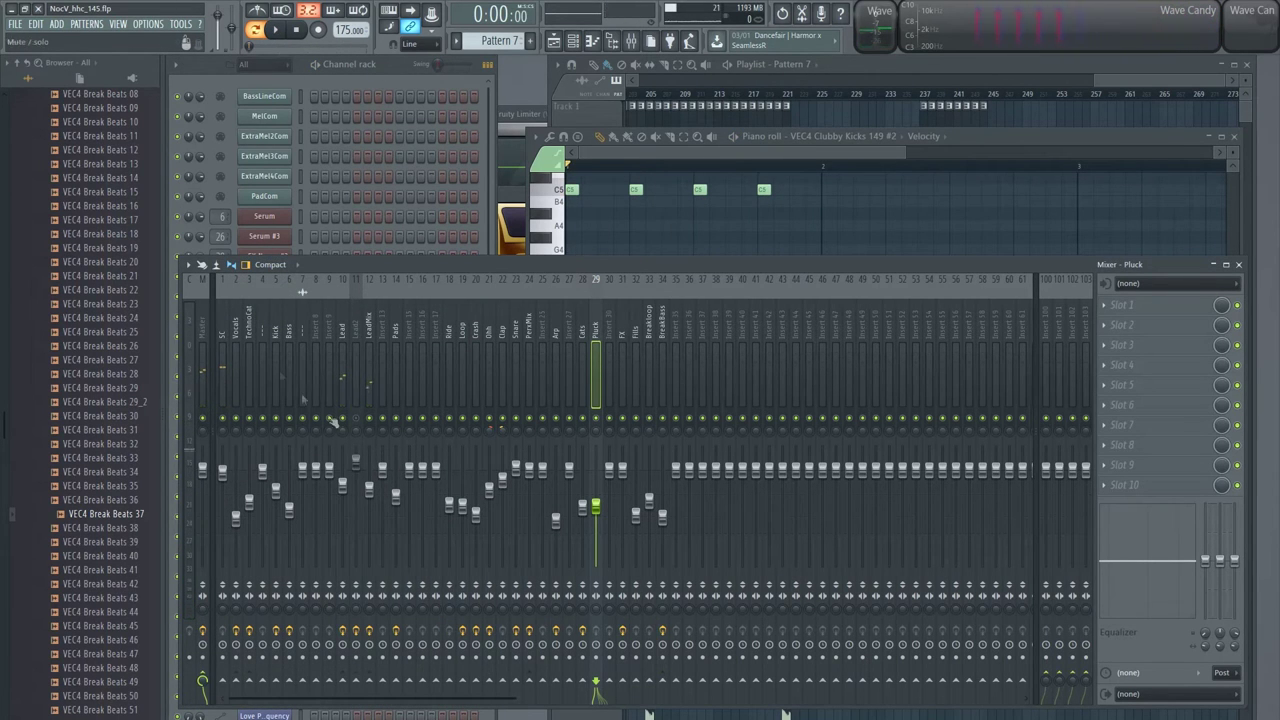
Step: Audition SC's routing, then pick Lead's empty FX slot 3 to bring up the plugin list
{"action": "left_click", "coordinate": [229, 333]}
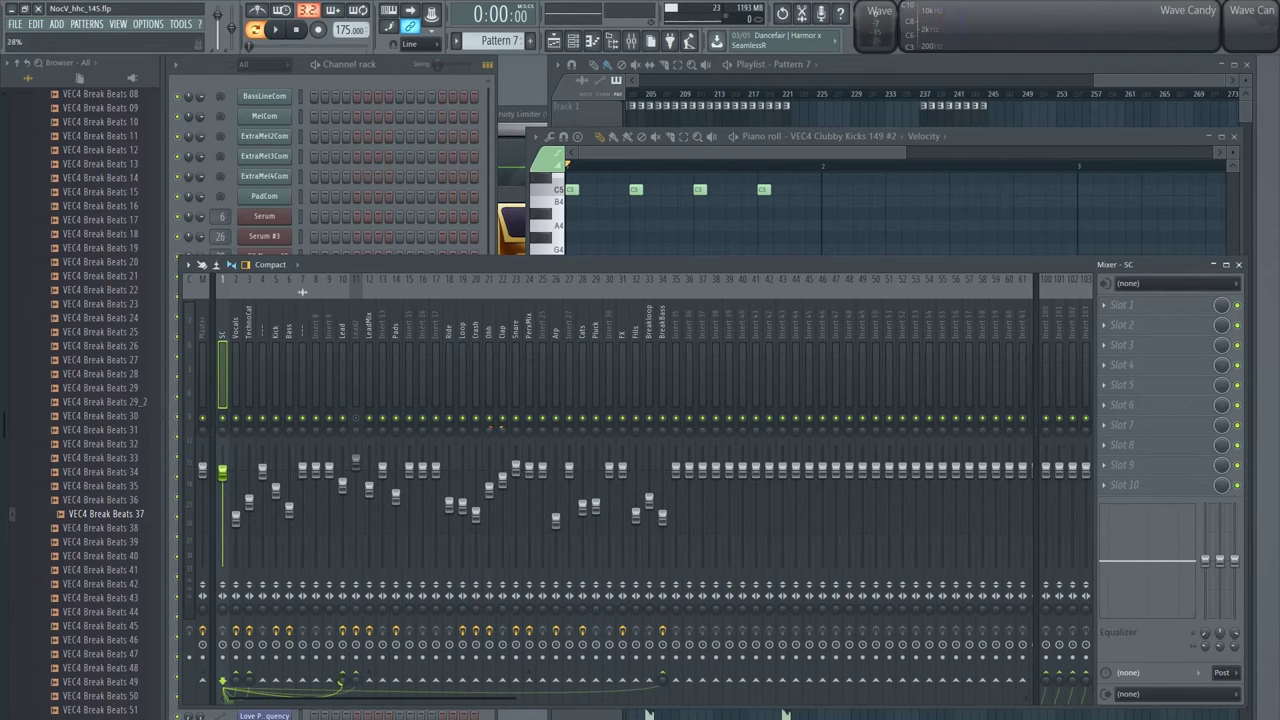
{"action": "key", "text": "space"}
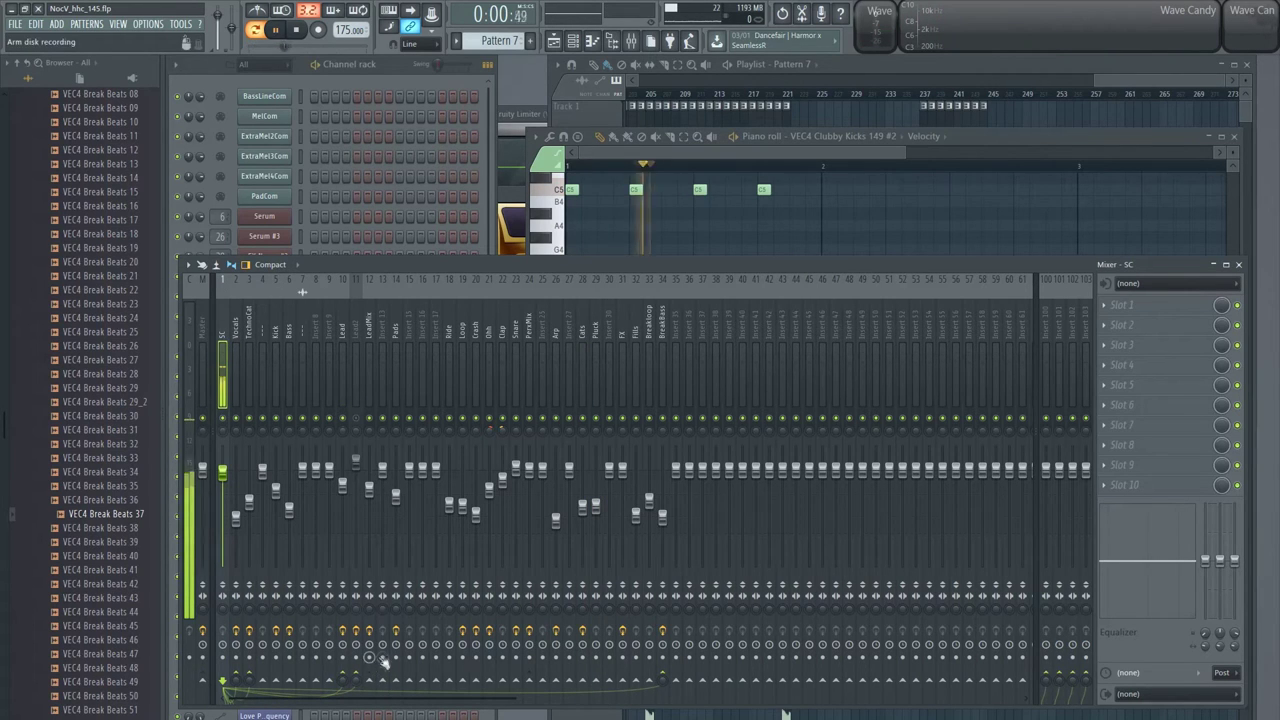
{"action": "key", "text": "space"}
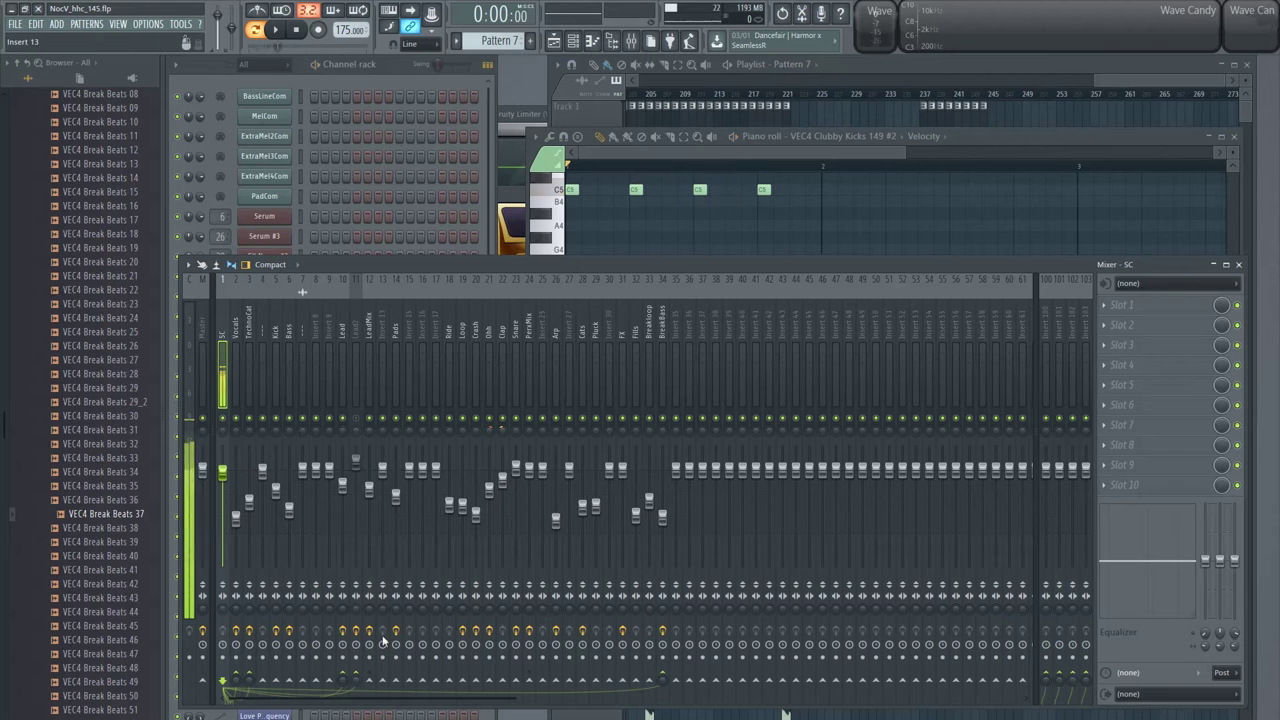
{"action": "left_click", "coordinate": [348, 366]}
{"action": "left_click", "coordinate": [1103, 344]}
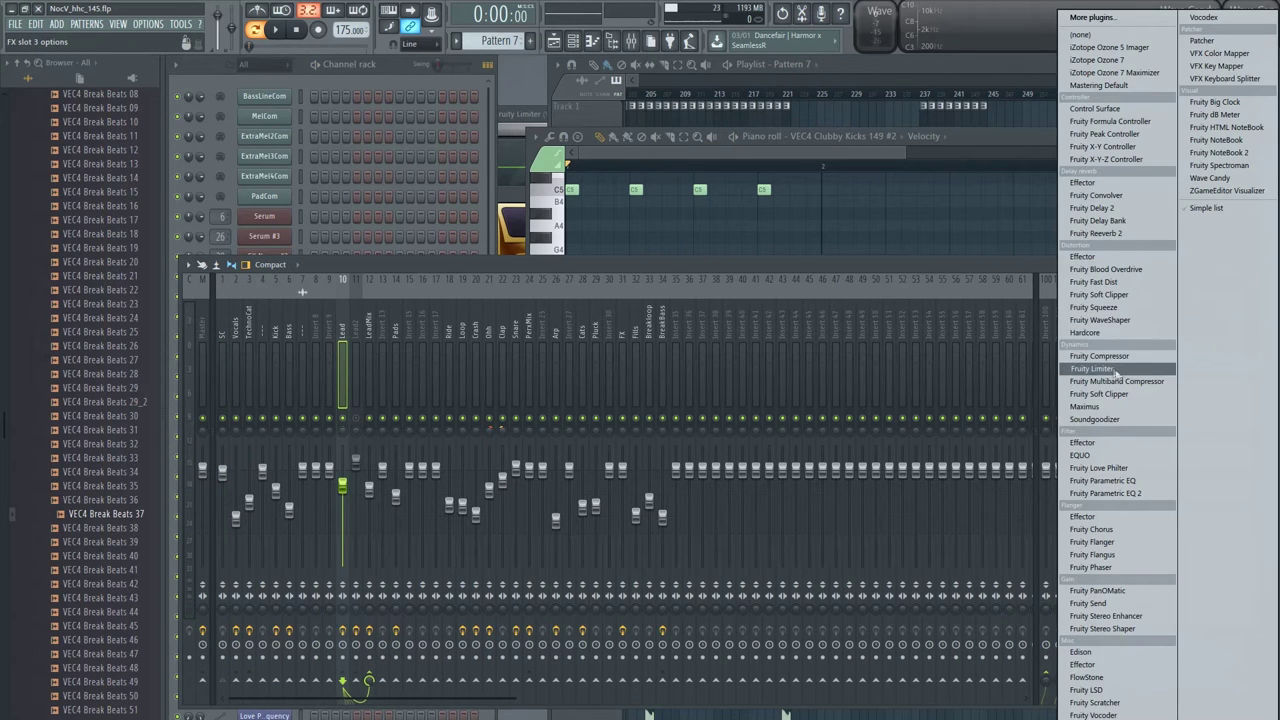
Step: Load Fruity Limiter into Lead's slot 3 and switch it to COMP mode
{"action": "left_click", "coordinate": [1114, 370]}
{"action": "left_click_drag", "start_coordinate": [442, 253], "coordinate": [581, 211]}
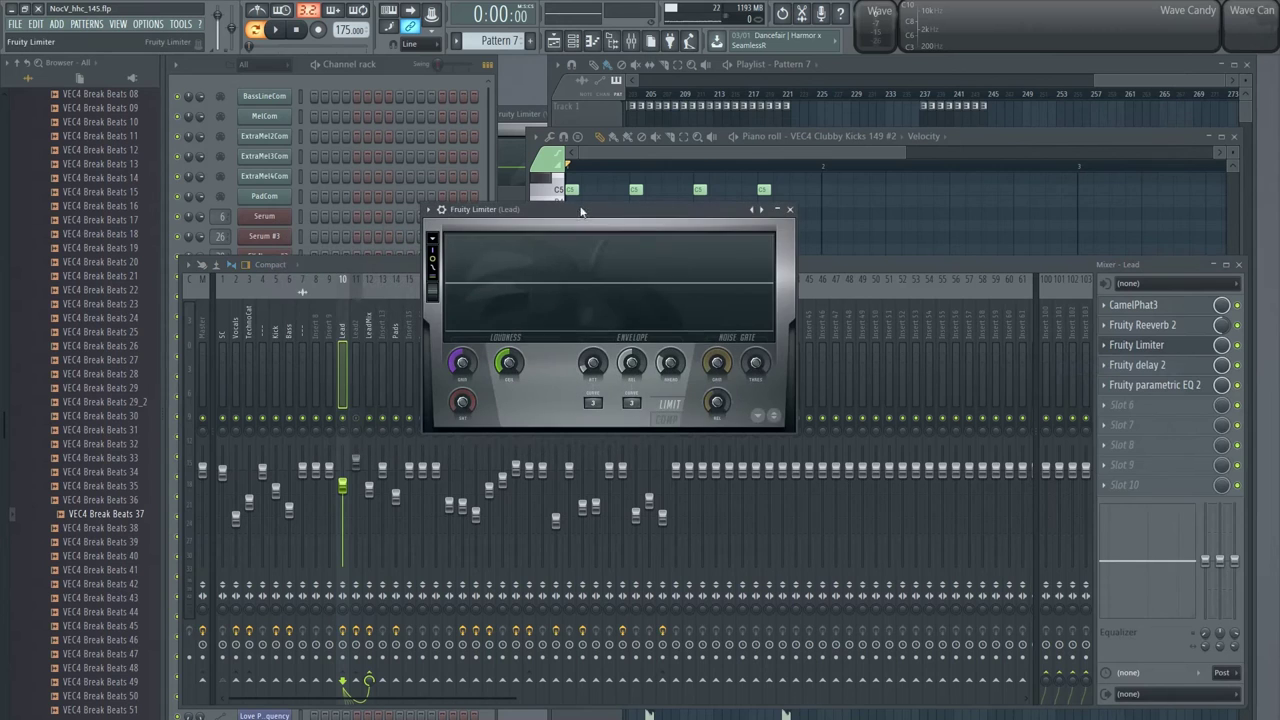
{"action": "left_click", "coordinate": [668, 421]}
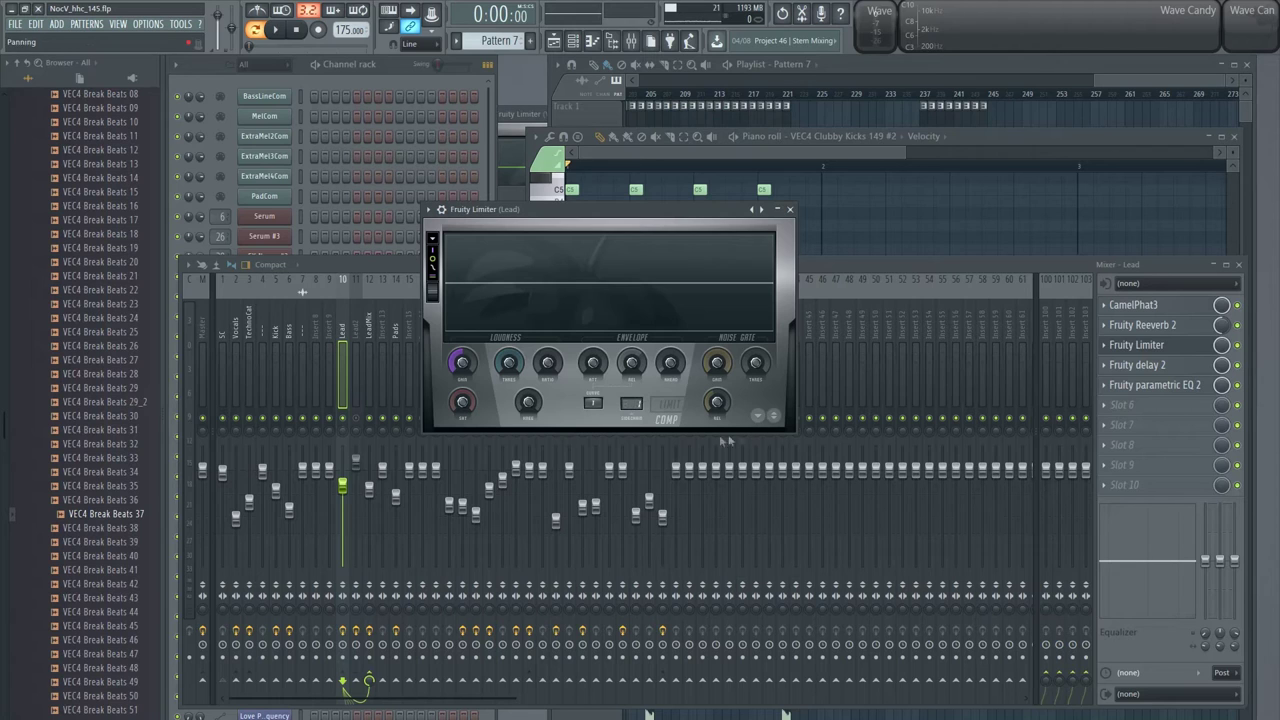
Step: Send Vocals into the Lead track and set the Lead limiter's sidechain input to 2
{"action": "left_click", "coordinate": [236, 380]}
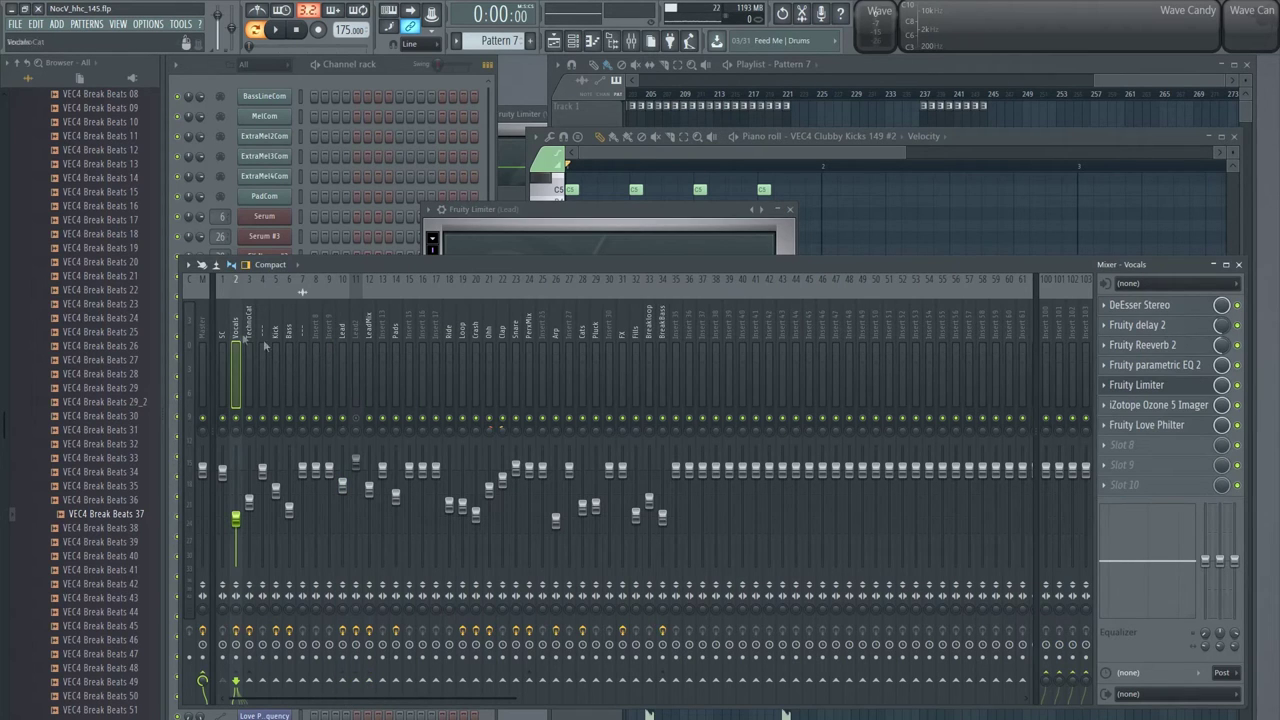
{"action": "left_click", "coordinate": [342, 683]}
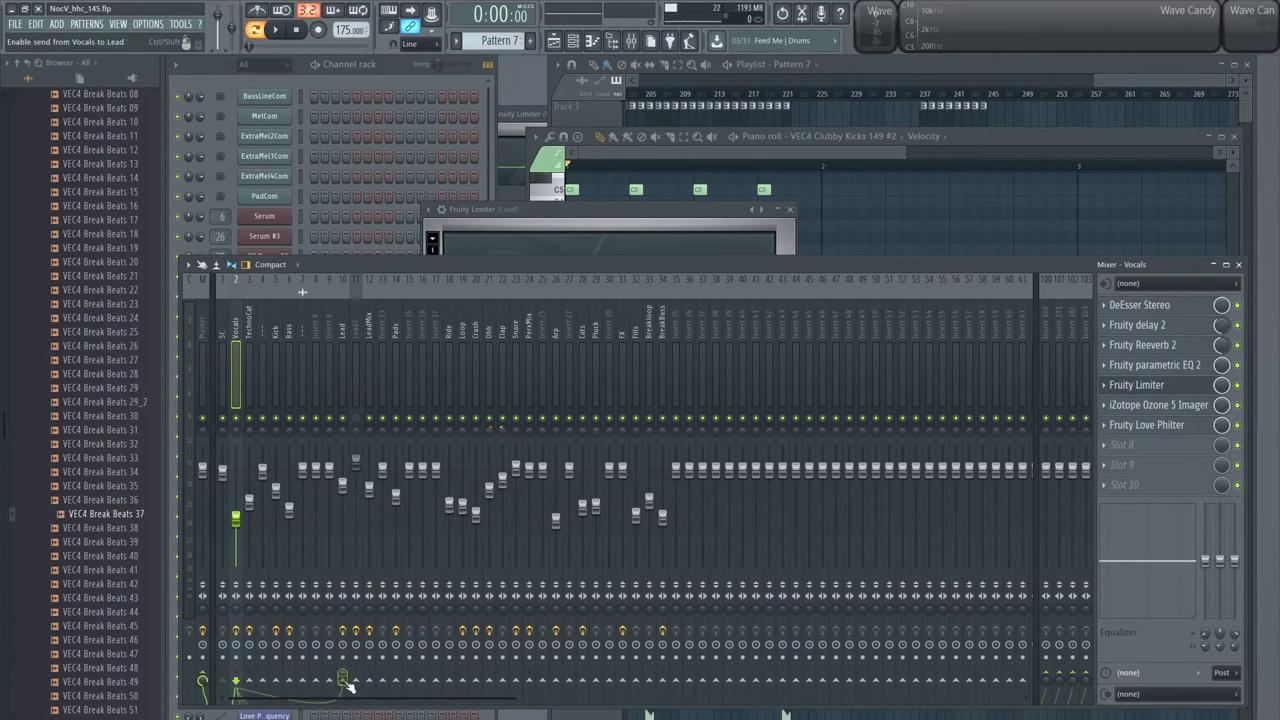
{"action": "left_click", "coordinate": [341, 354]}
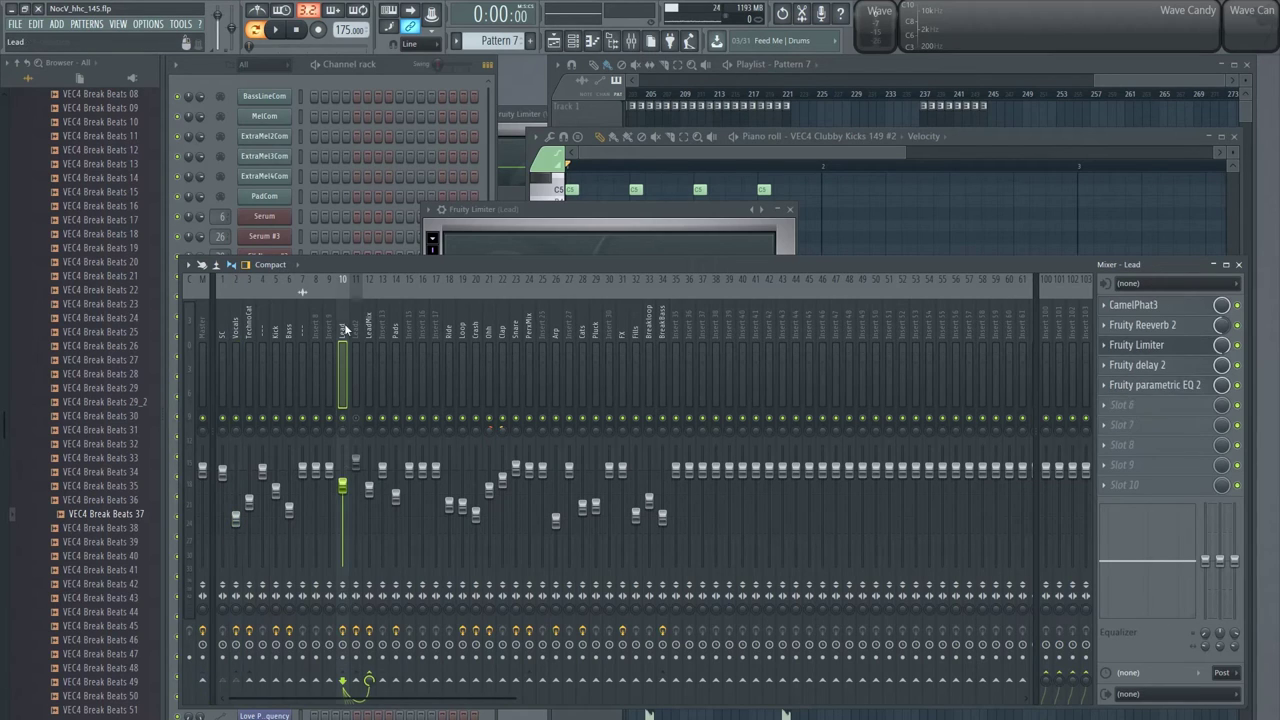
{"action": "left_click", "coordinate": [1137, 348]}
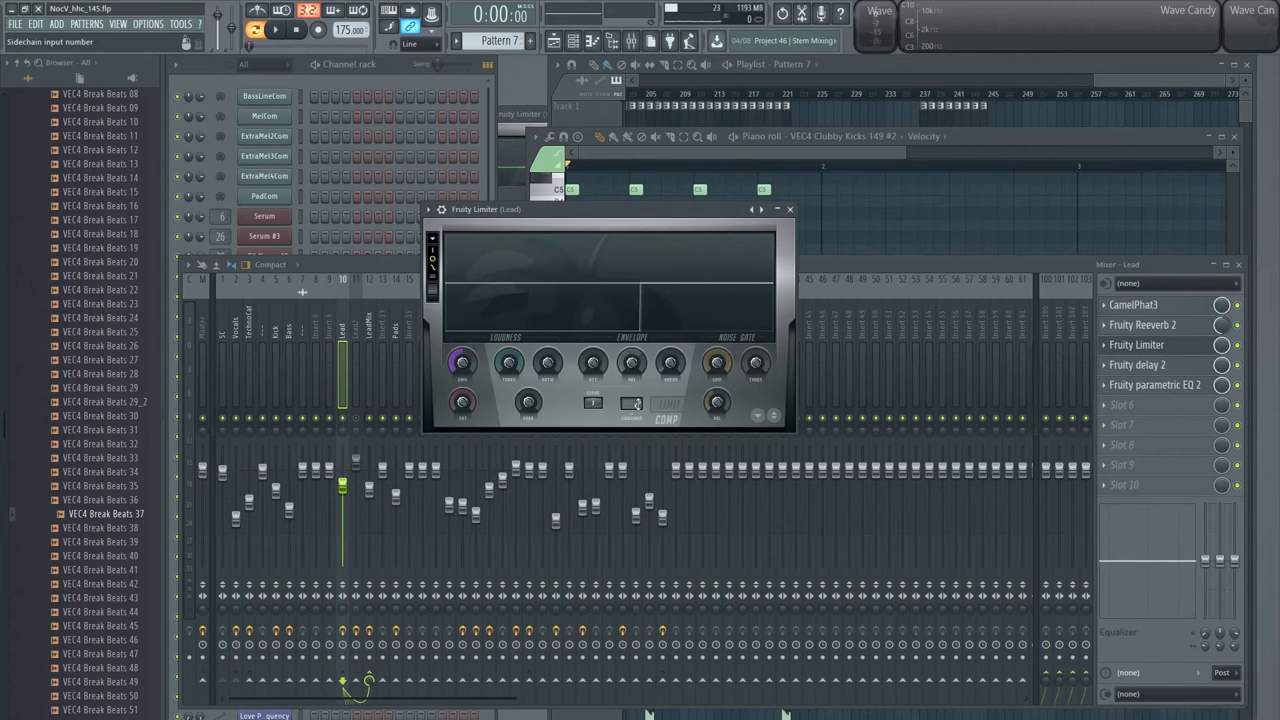
{"action": "left_click_drag", "start_coordinate": [636, 403], "coordinate": [636, 396]}
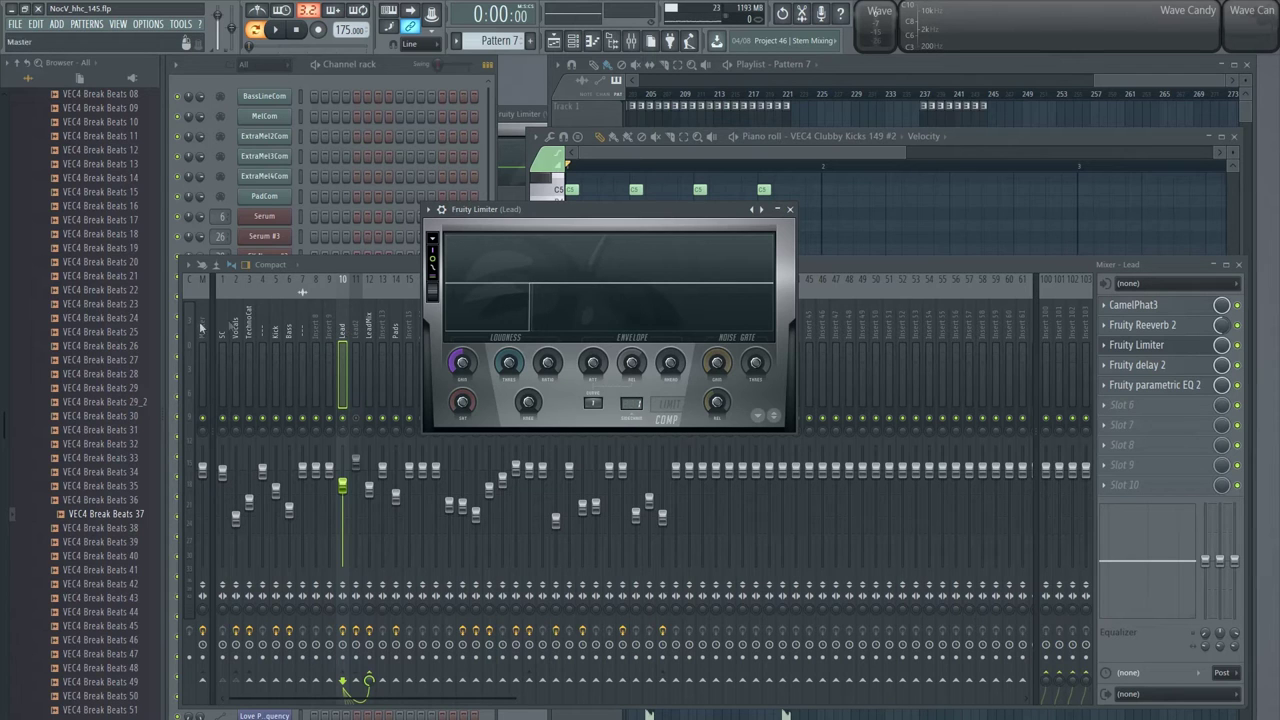
{"action": "left_click", "coordinate": [236, 370]}
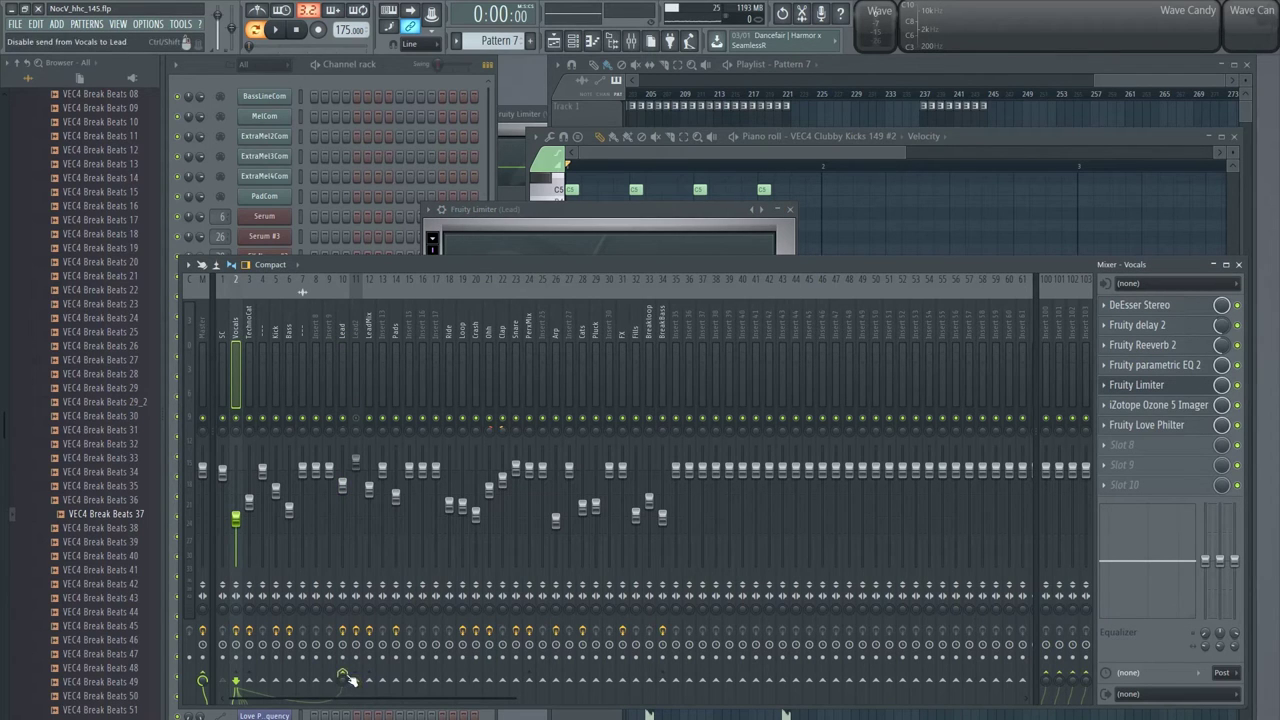
{"action": "left_click", "coordinate": [620, 240]}
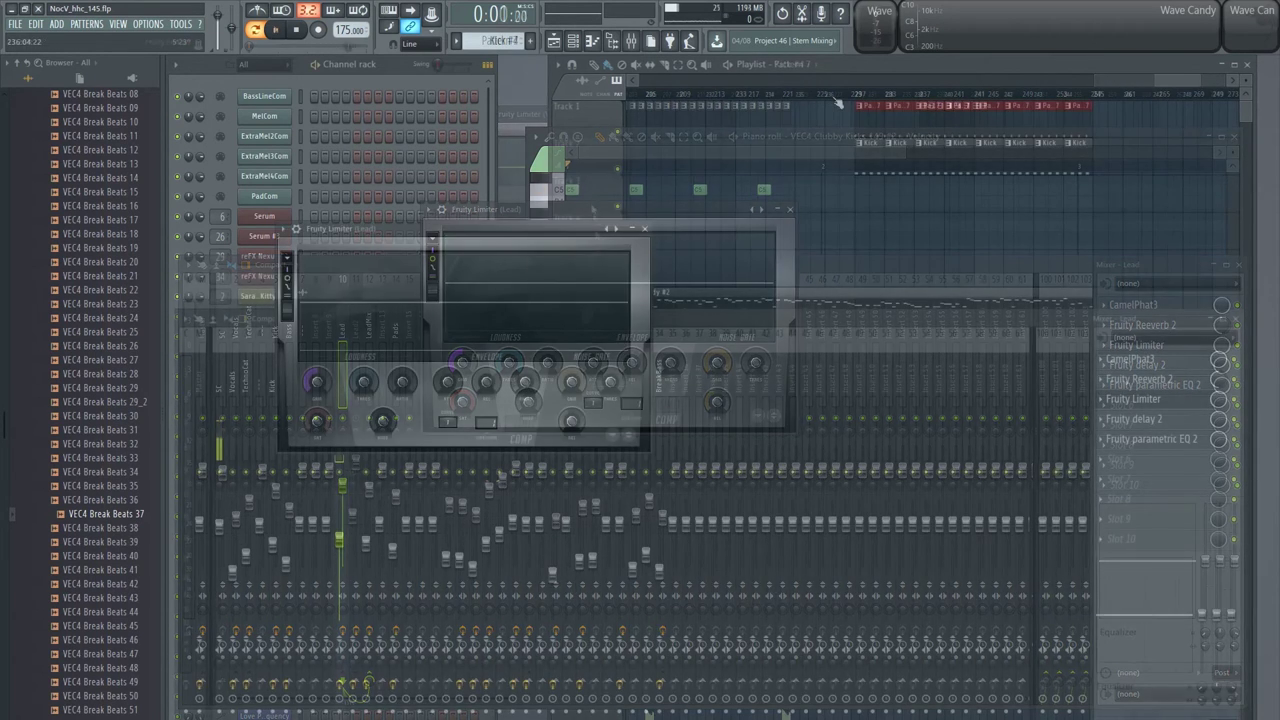
Step: Play the passage from bar 236 and stop it, keeping the Lead limiter in view
{"action": "left_click", "coordinate": [901, 77]}
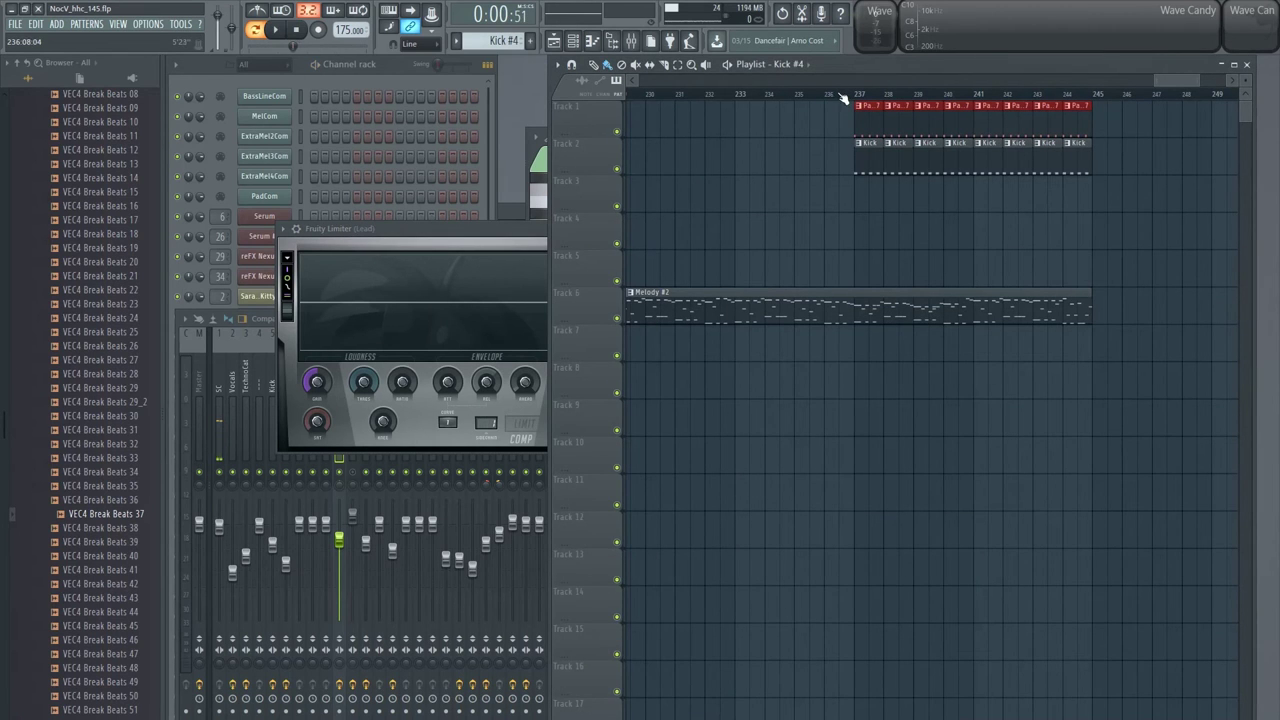
{"action": "left_click", "coordinate": [826, 94]}
{"action": "key", "text": "space"}
{"action": "left_click", "coordinate": [484, 240]}
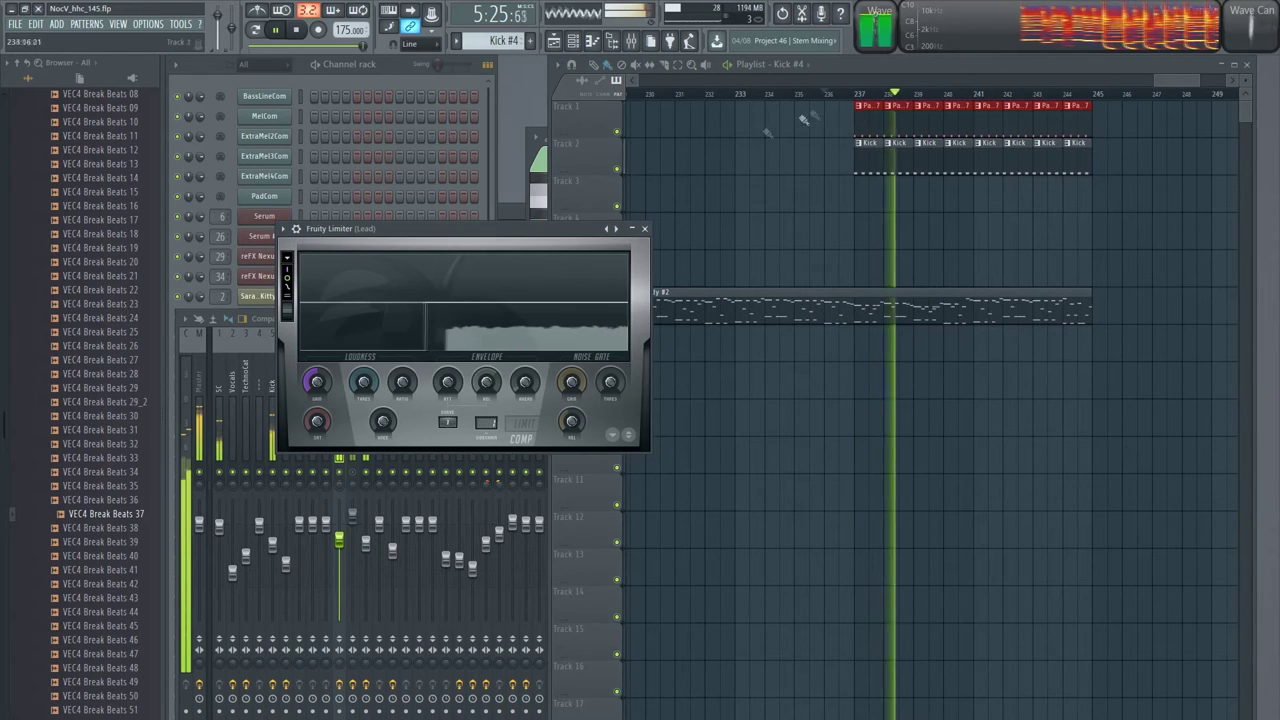
{"action": "left_click", "coordinate": [858, 68]}
{"action": "key", "text": "space"}
{"action": "left_click", "coordinate": [452, 318]}
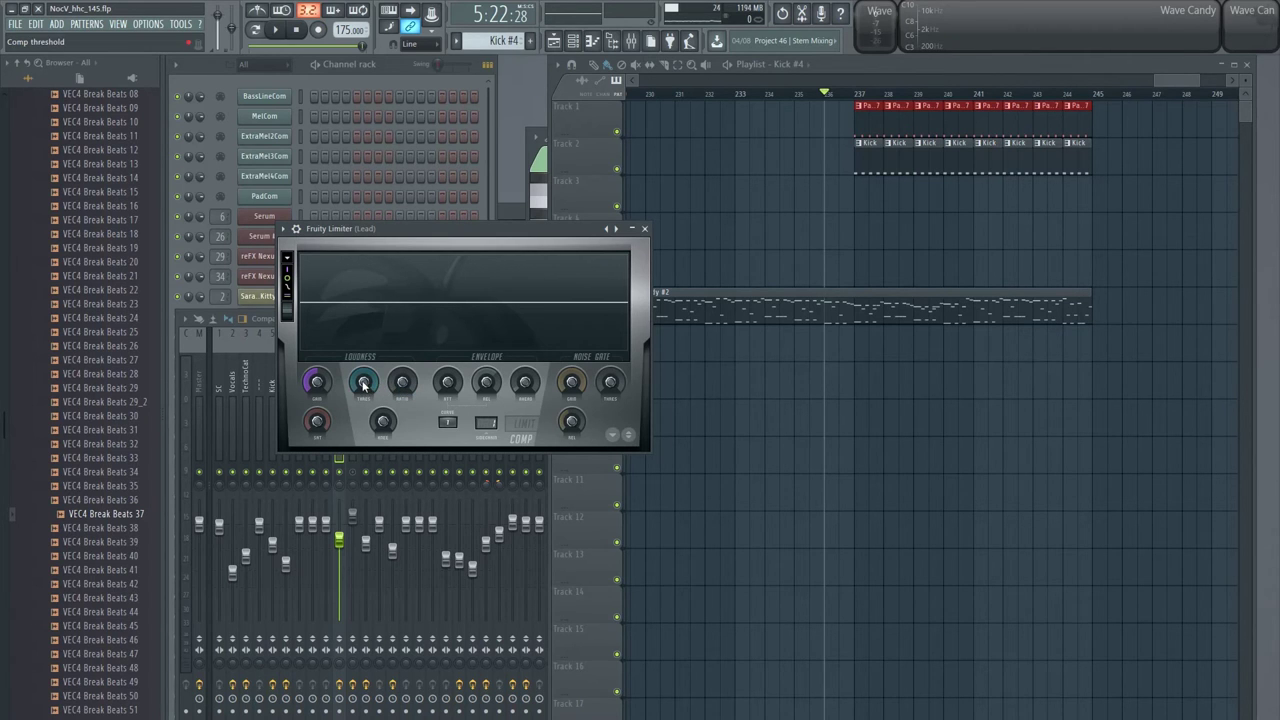
Step: Lower the Lead compressor threshold to about -10.3 dB and replay from bar 236
{"action": "left_click_drag", "start_coordinate": [364, 385], "coordinate": [364, 409]}
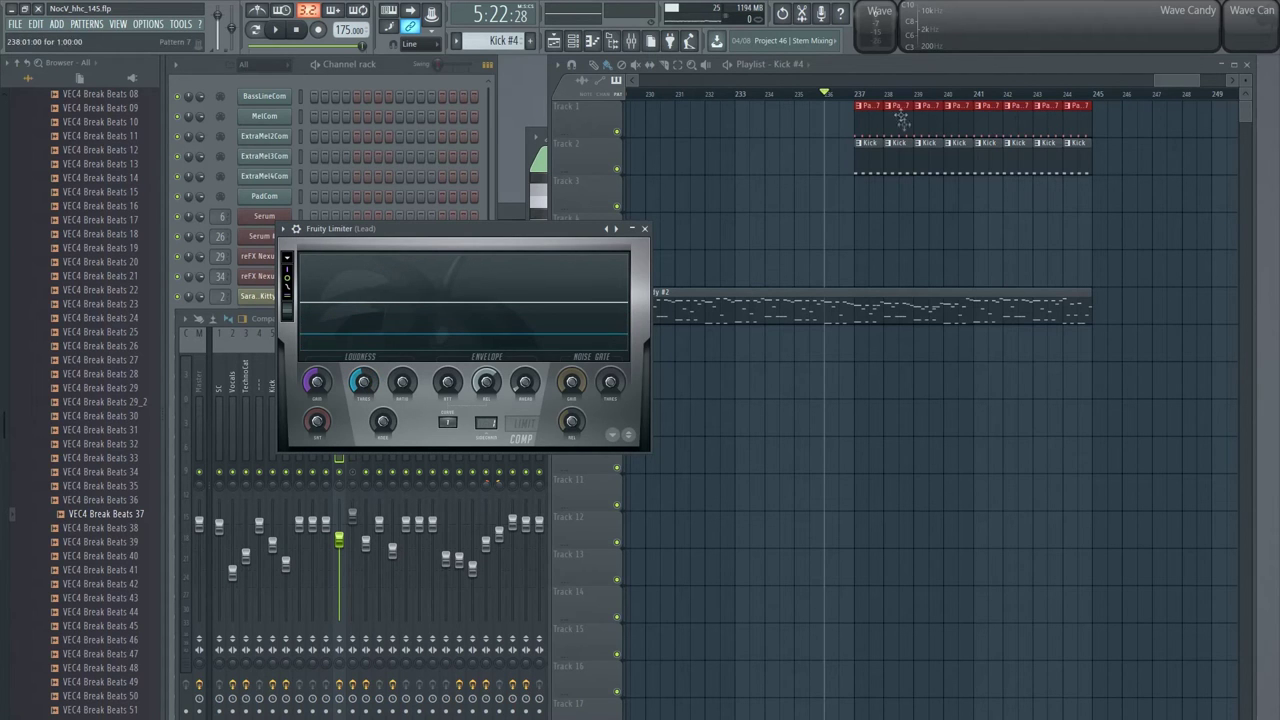
{"action": "left_click", "coordinate": [548, 207]}
{"action": "key", "text": "space"}
{"action": "left_click", "coordinate": [545, 228]}
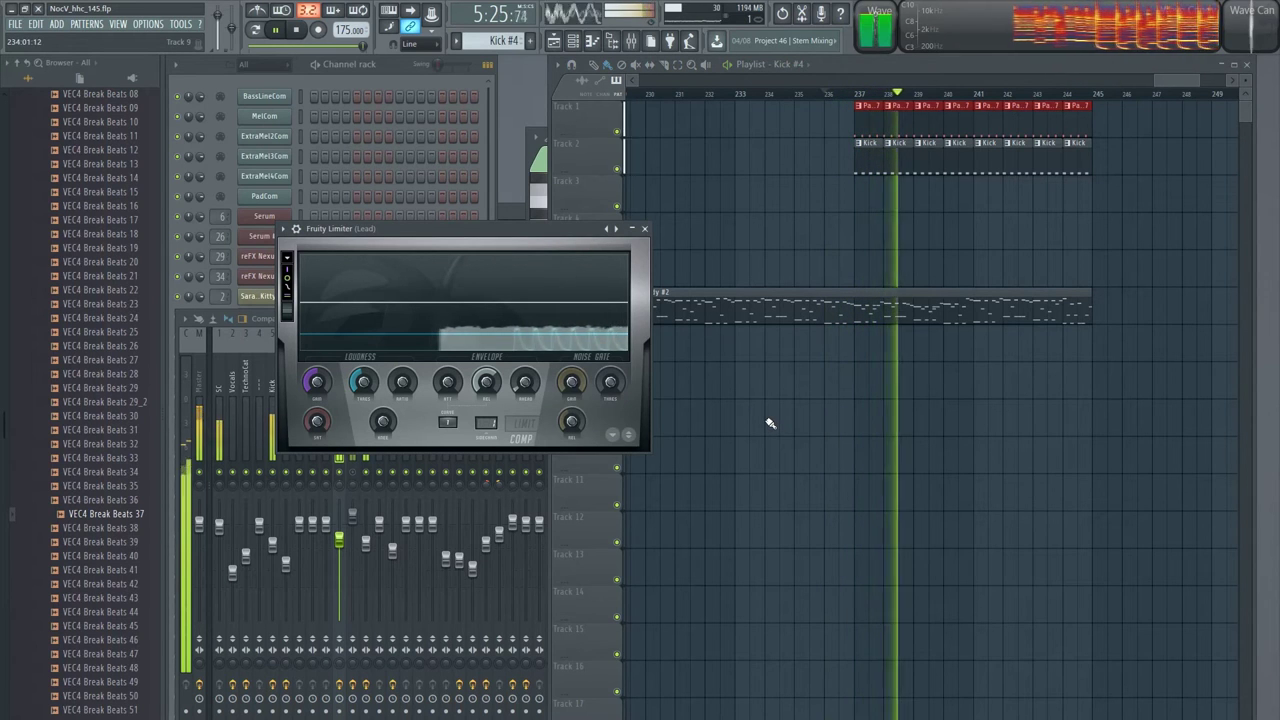
{"action": "left_click", "coordinate": [825, 93]}
{"action": "left_click", "coordinate": [380, 358]}
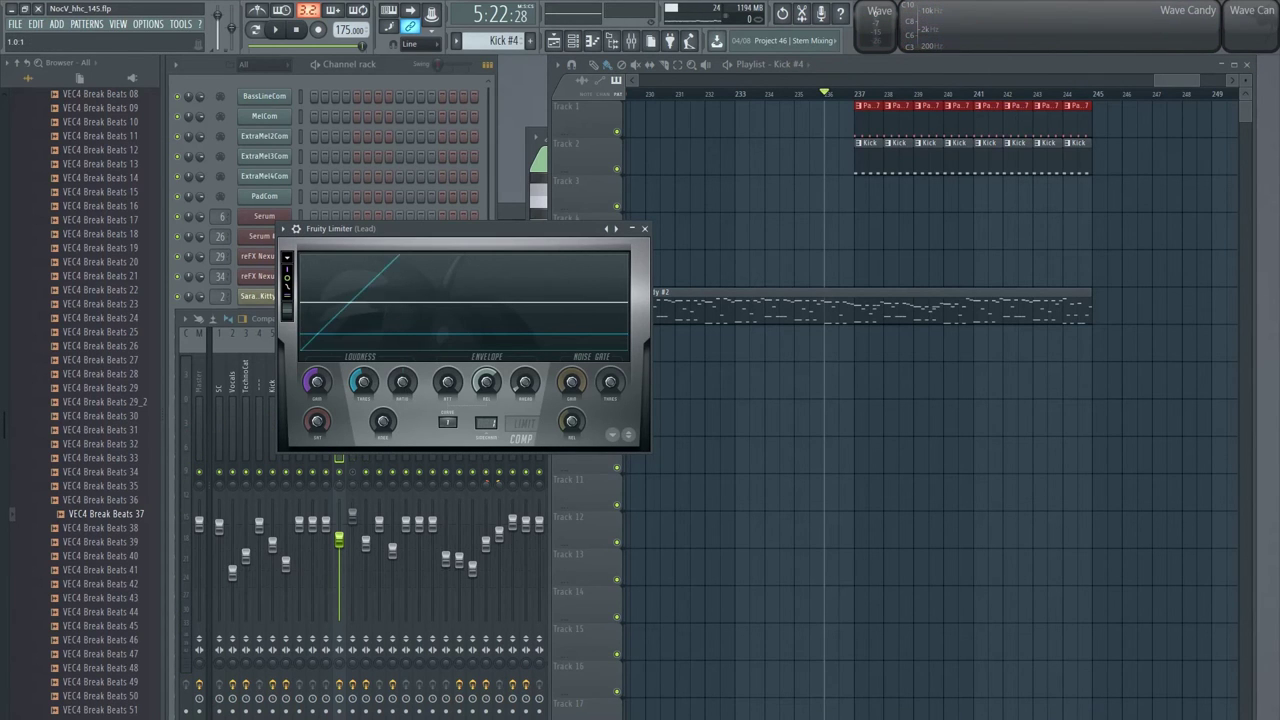
Step: Raise the Lead compression ratio to 1.7:1 and audition the change
{"action": "left_click_drag", "start_coordinate": [402, 382], "coordinate": [402, 372]}
{"action": "key", "text": "space"}
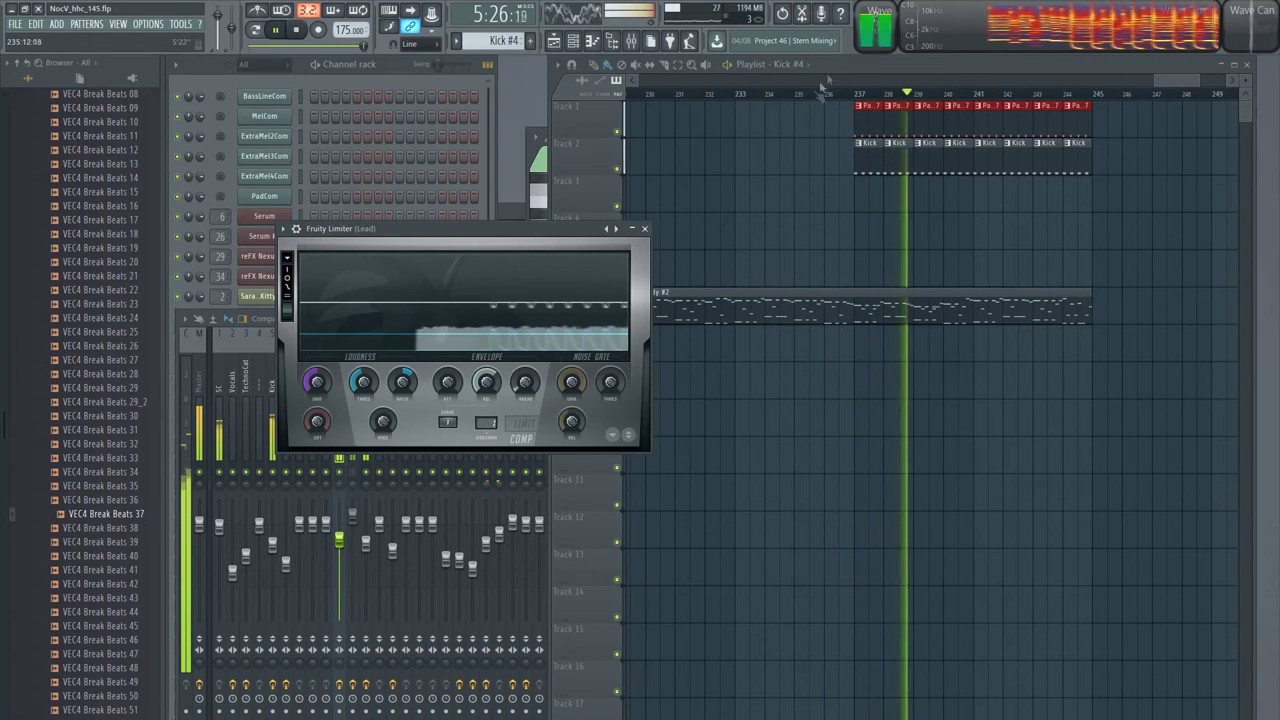
{"action": "left_click", "coordinate": [592, 230]}
{"action": "key", "text": "space"}
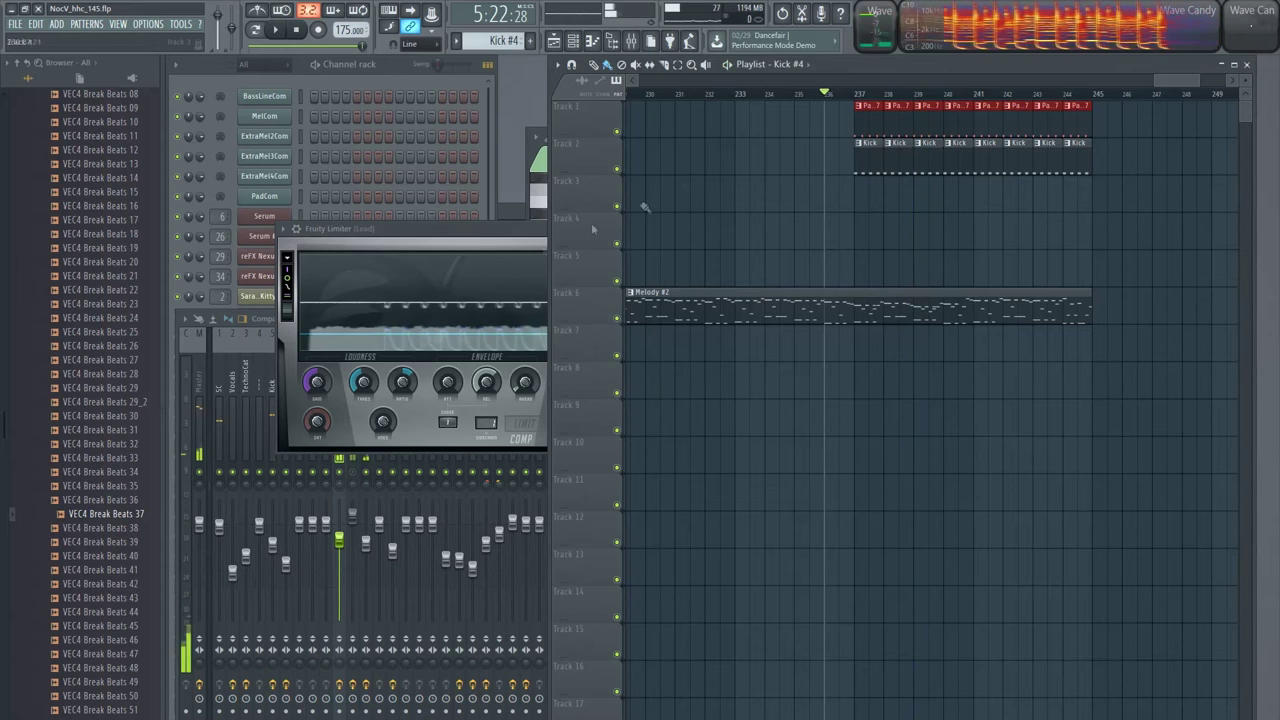
{"action": "left_click", "coordinate": [520, 300]}
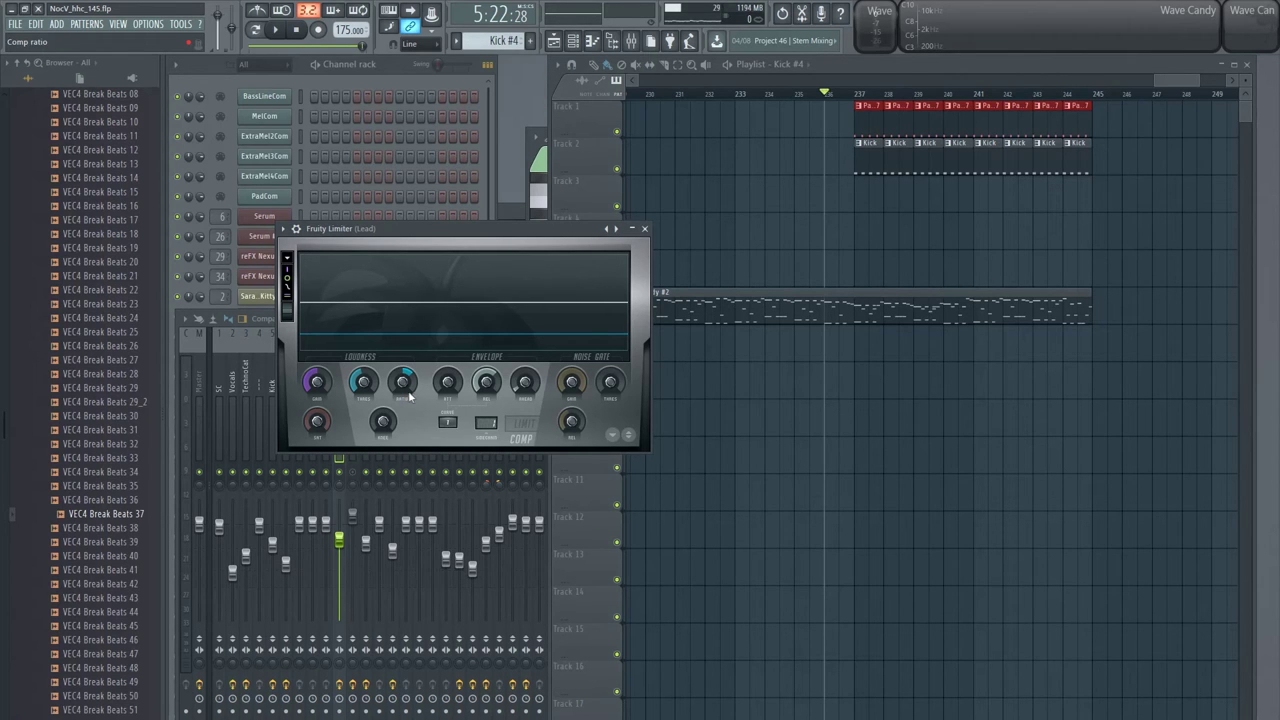
Step: Raise the ratio further to 2.3:1, playing the passage to check it
{"action": "left_click_drag", "start_coordinate": [403, 398], "coordinate": [403, 380]}
{"action": "left_click", "coordinate": [855, 104]}
{"action": "key", "text": "space"}
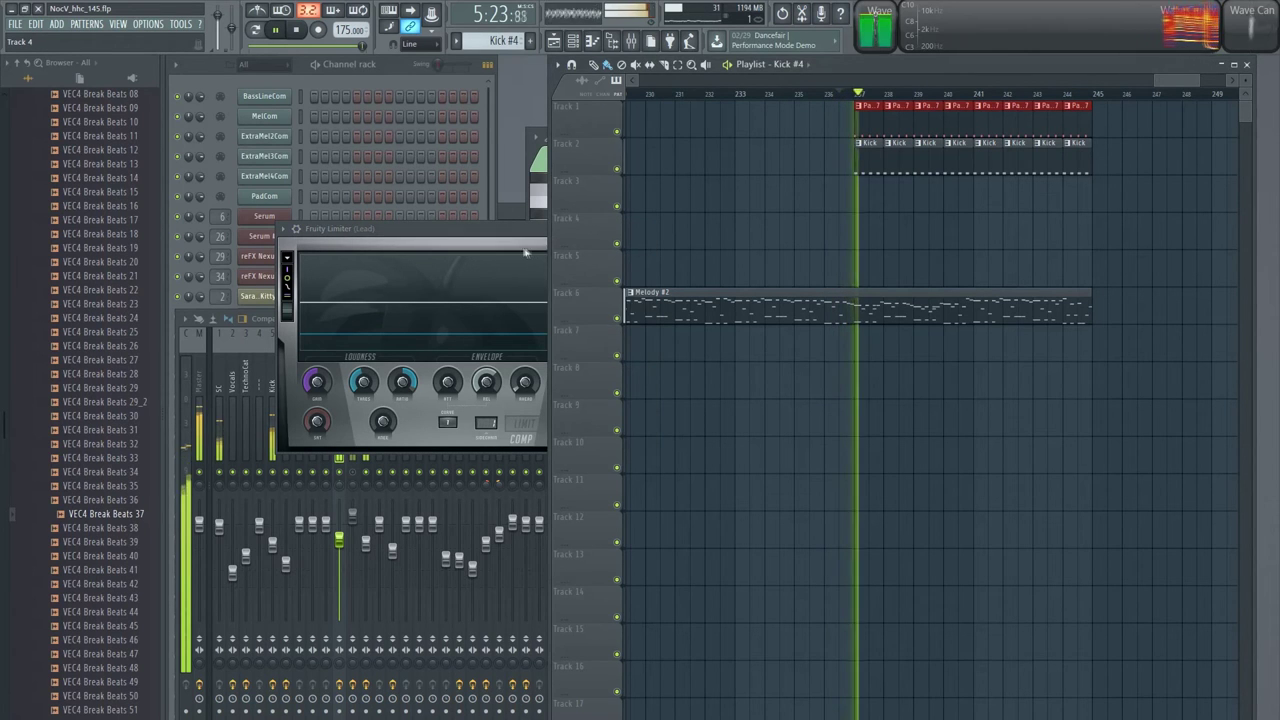
{"action": "left_click", "coordinate": [525, 252]}
{"action": "key", "text": "space"}
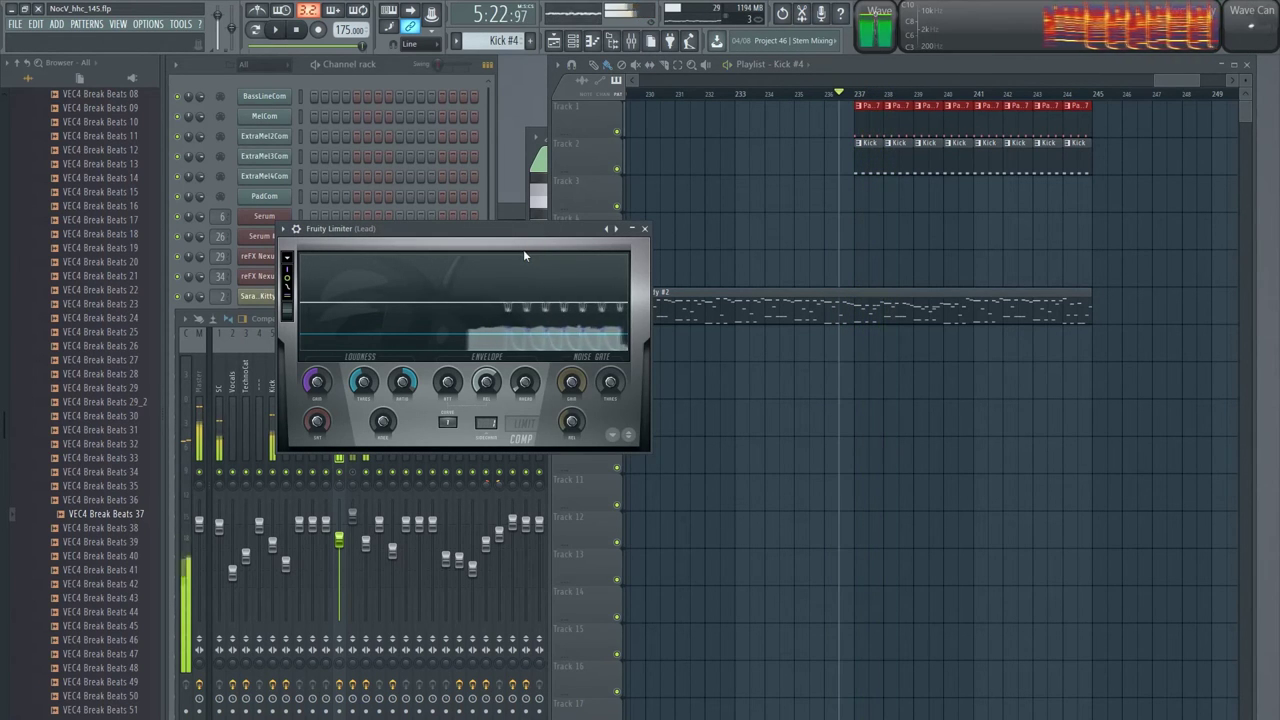
{"action": "key", "text": "space"}
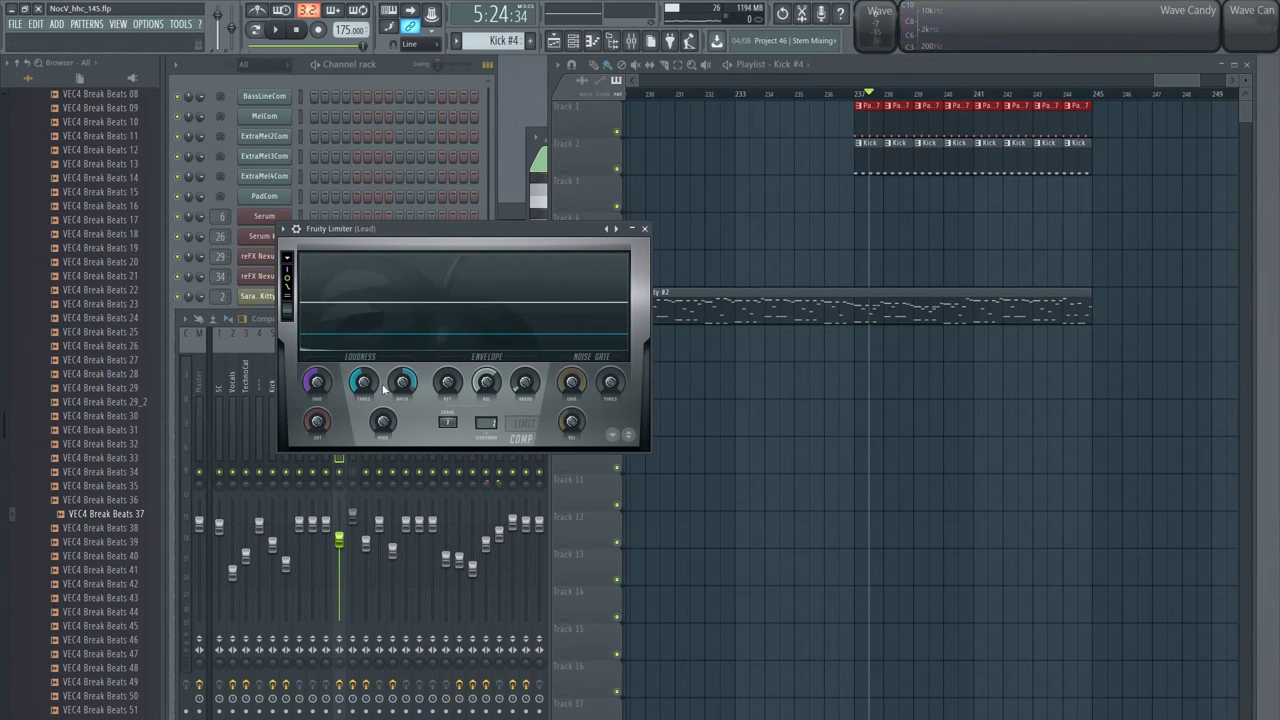
Step: Lower the threshold to about -19.7 dB and listen to the deeper compression
{"action": "left_click_drag", "start_coordinate": [363, 381], "coordinate": [363, 390]}
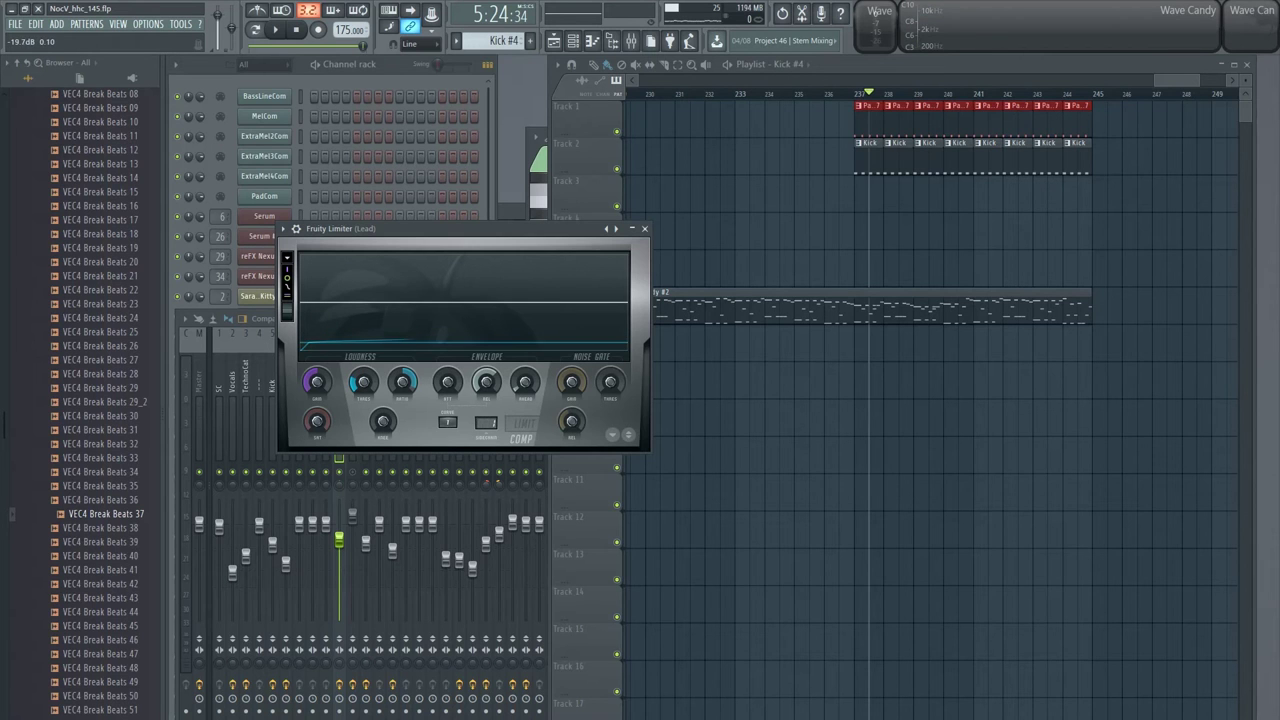
{"action": "key", "text": "space"}
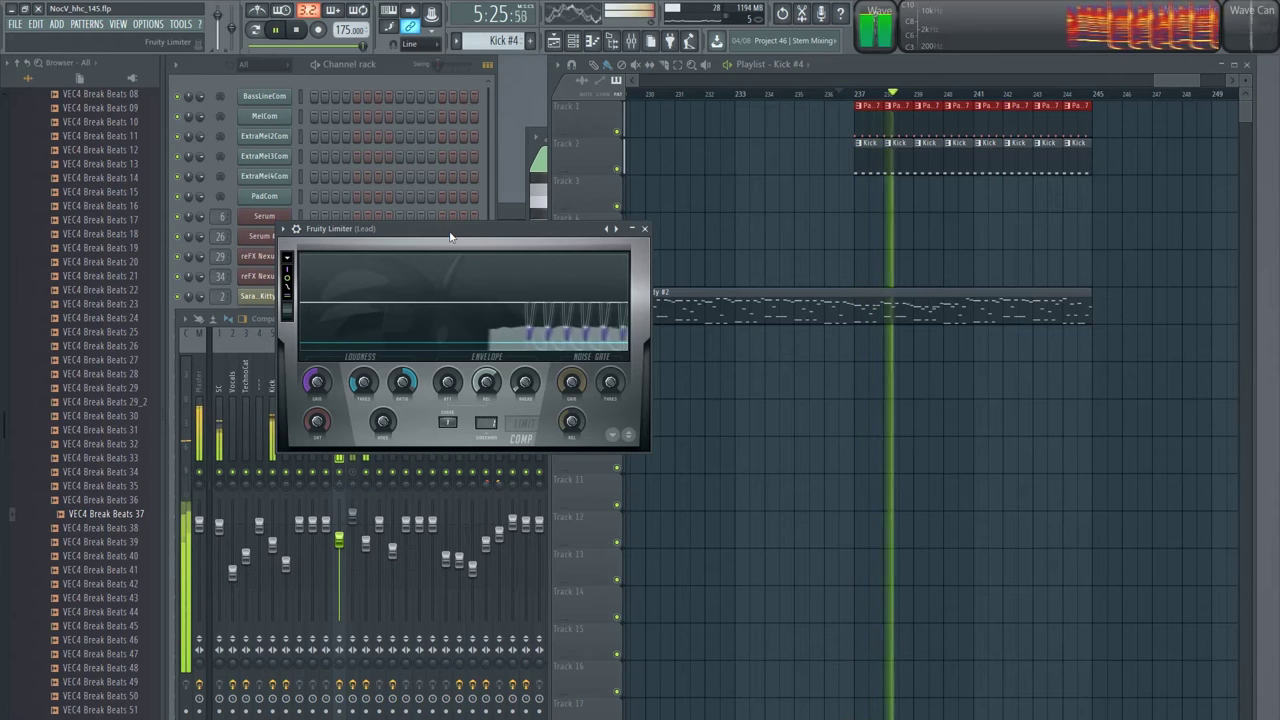
{"action": "left_click", "coordinate": [903, 63]}
{"action": "key", "text": "space"}
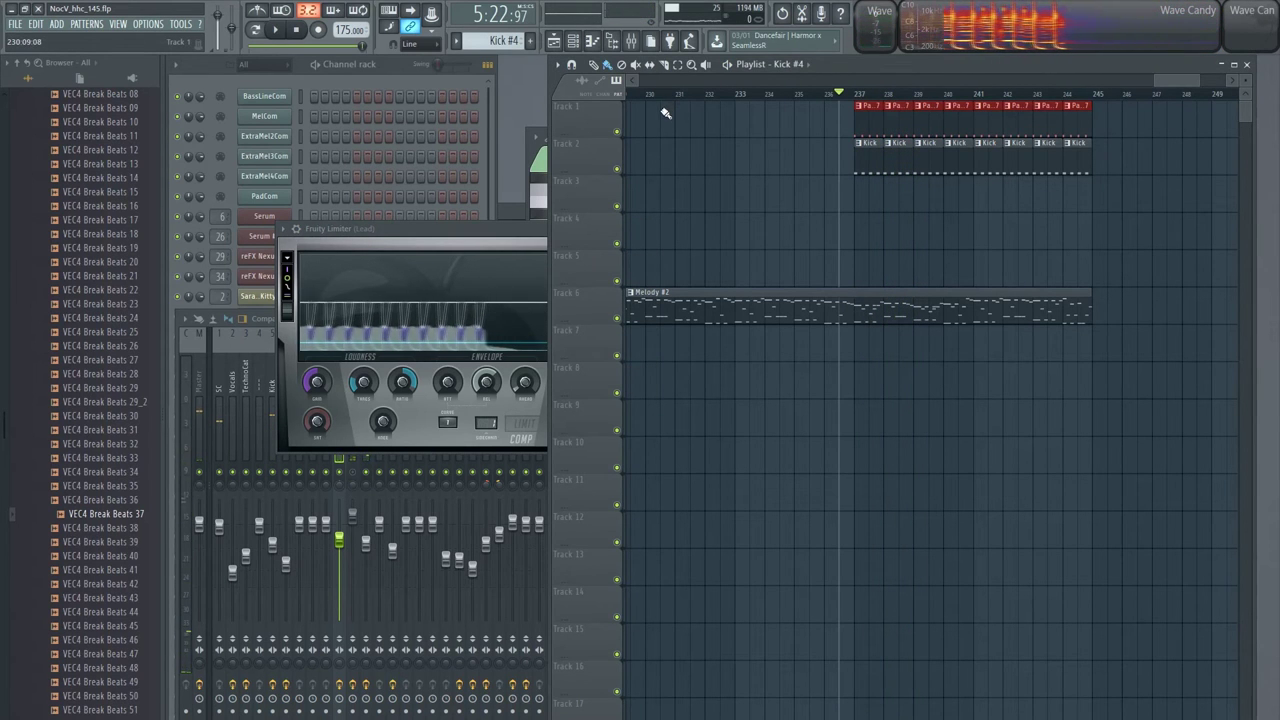
{"action": "left_click", "coordinate": [490, 290]}
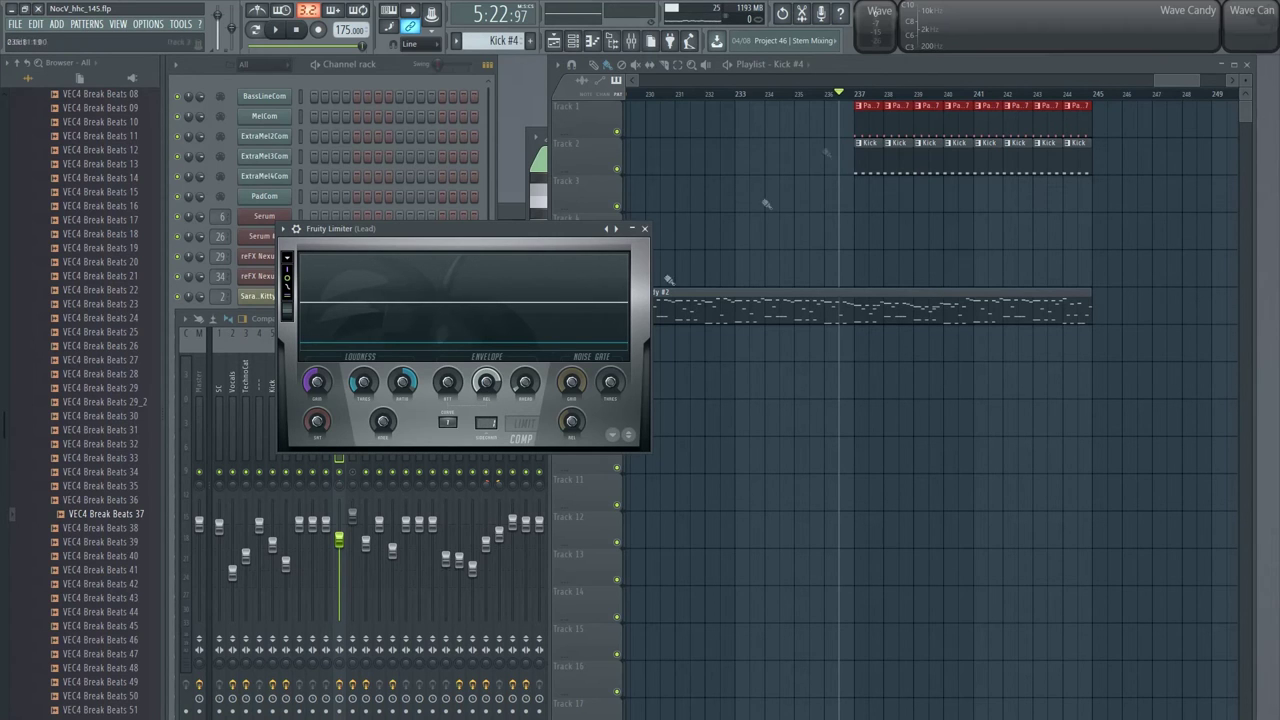
Step: Turn the Lead Fruity Limiter's REL up to about 1033.59 ms during playback, then stop
{"action": "key", "text": "space"}
{"action": "left_click", "coordinate": [672, 146]}
{"action": "left_click", "coordinate": [515, 326]}
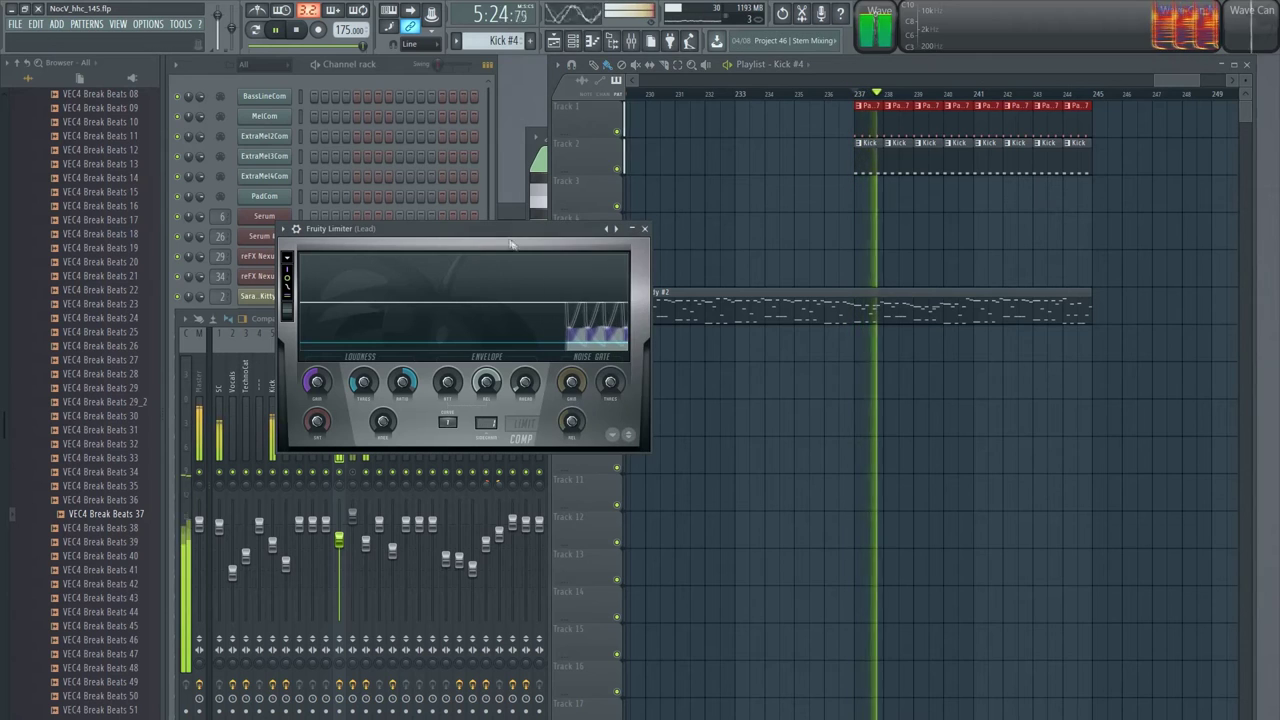
{"action": "key", "text": "space"}
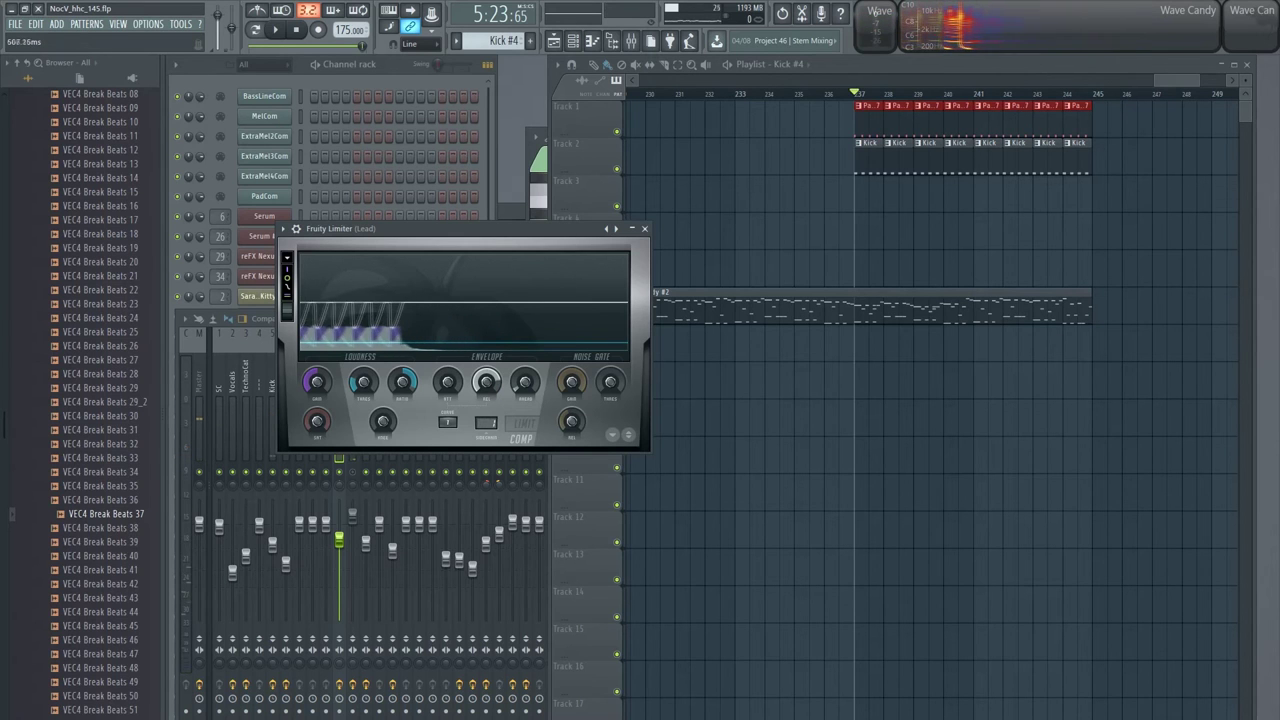
{"action": "key", "text": "space"}
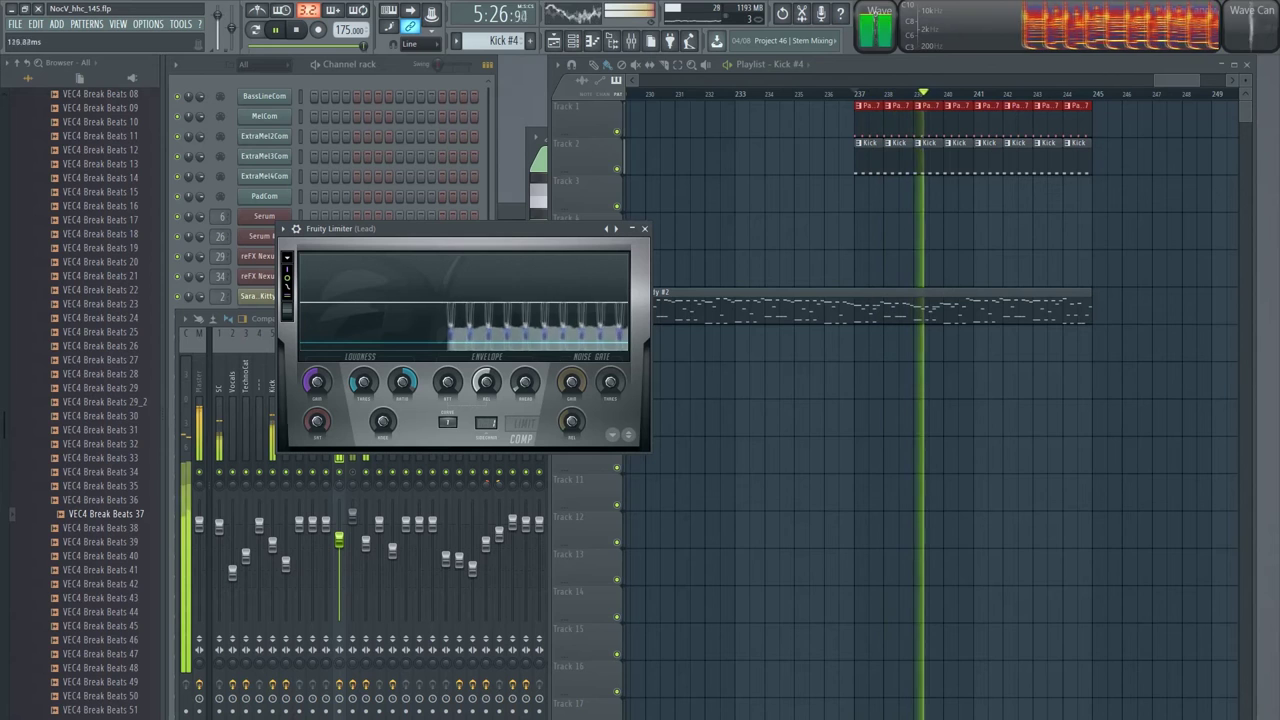
{"action": "mouse_move", "coordinate": [484, 392]}
{"action": "left_mouse_down"}
{"action": "mouse_move", "coordinate": [484, 360]}
{"action": "mouse_move", "coordinate": [484, 392]}
{"action": "left_mouse_up"}
{"action": "key", "text": "space"}
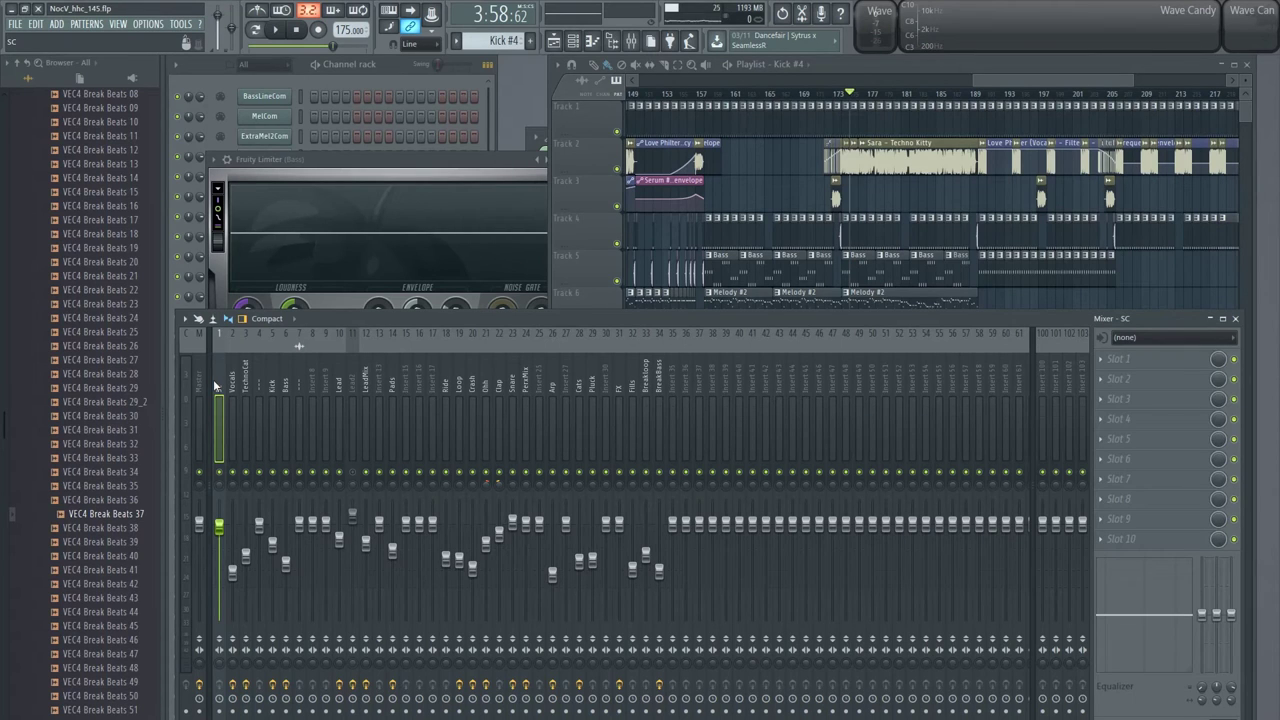
Step: Open the Vocals insert's Fruity Limiter and start playing the song
{"action": "left_click", "coordinate": [233, 382]}
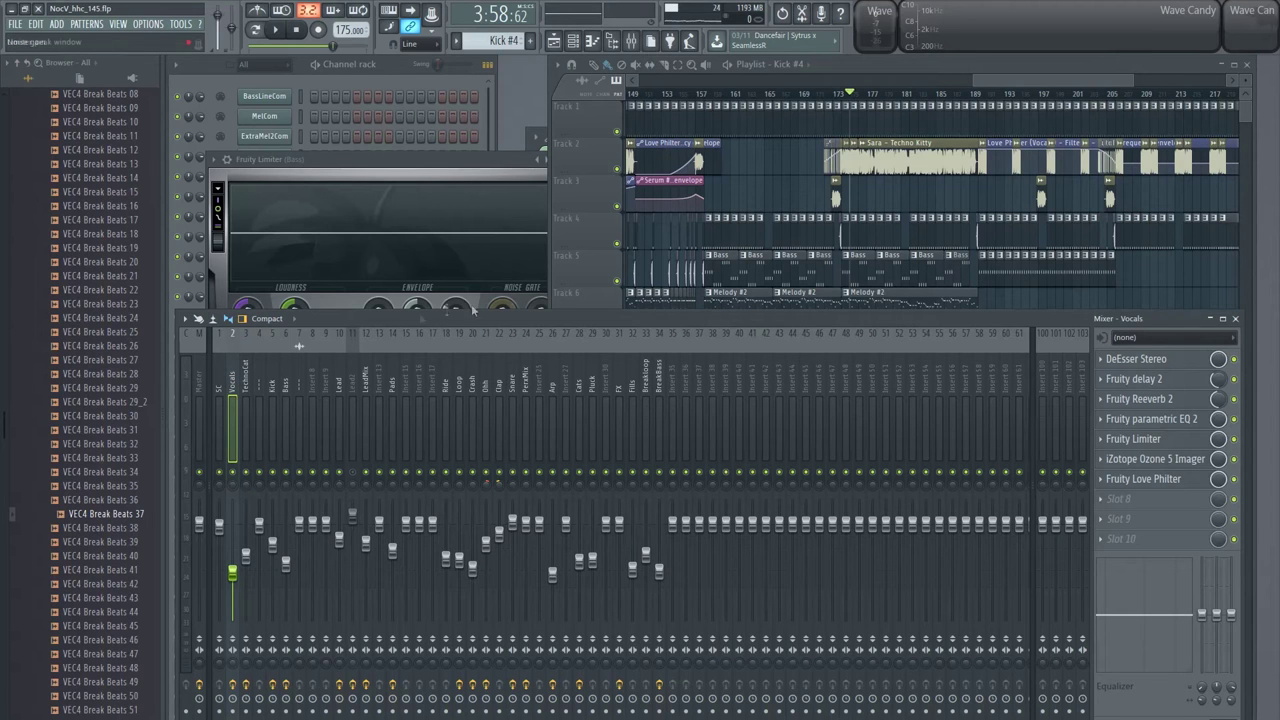
{"action": "left_click", "coordinate": [1130, 439]}
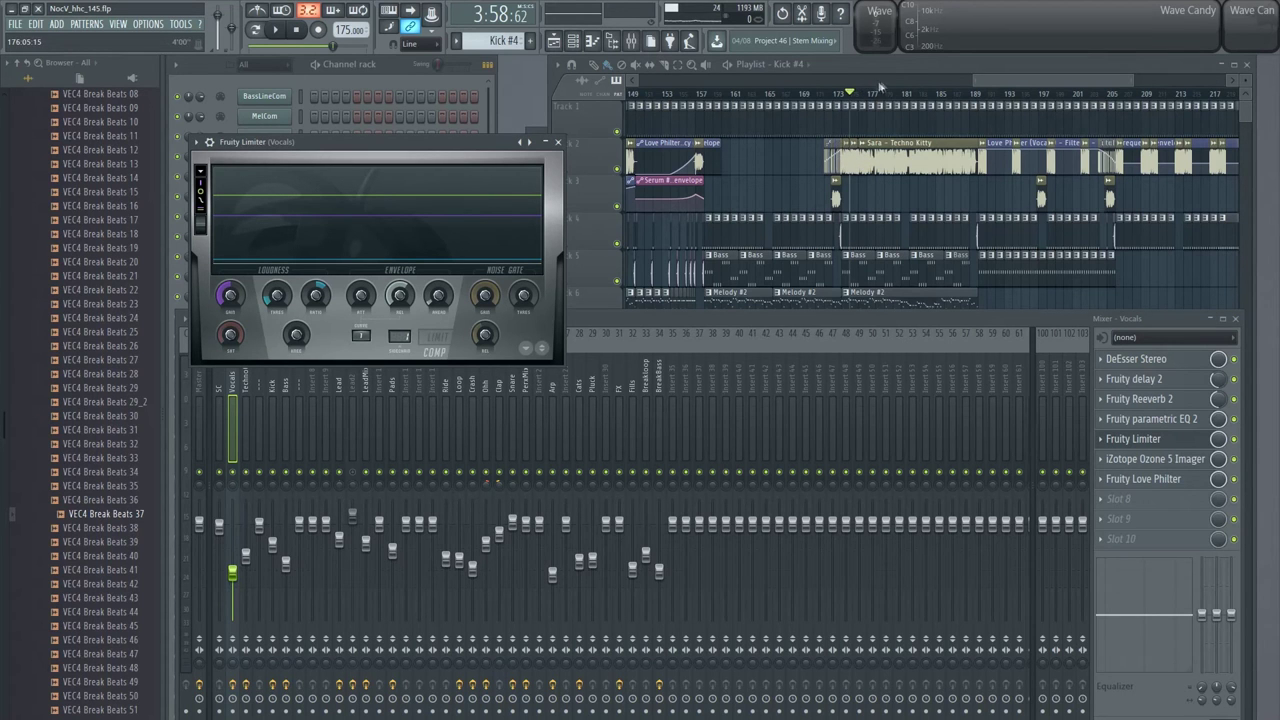
{"action": "left_click", "coordinate": [660, 137]}
{"action": "key", "text": "space"}
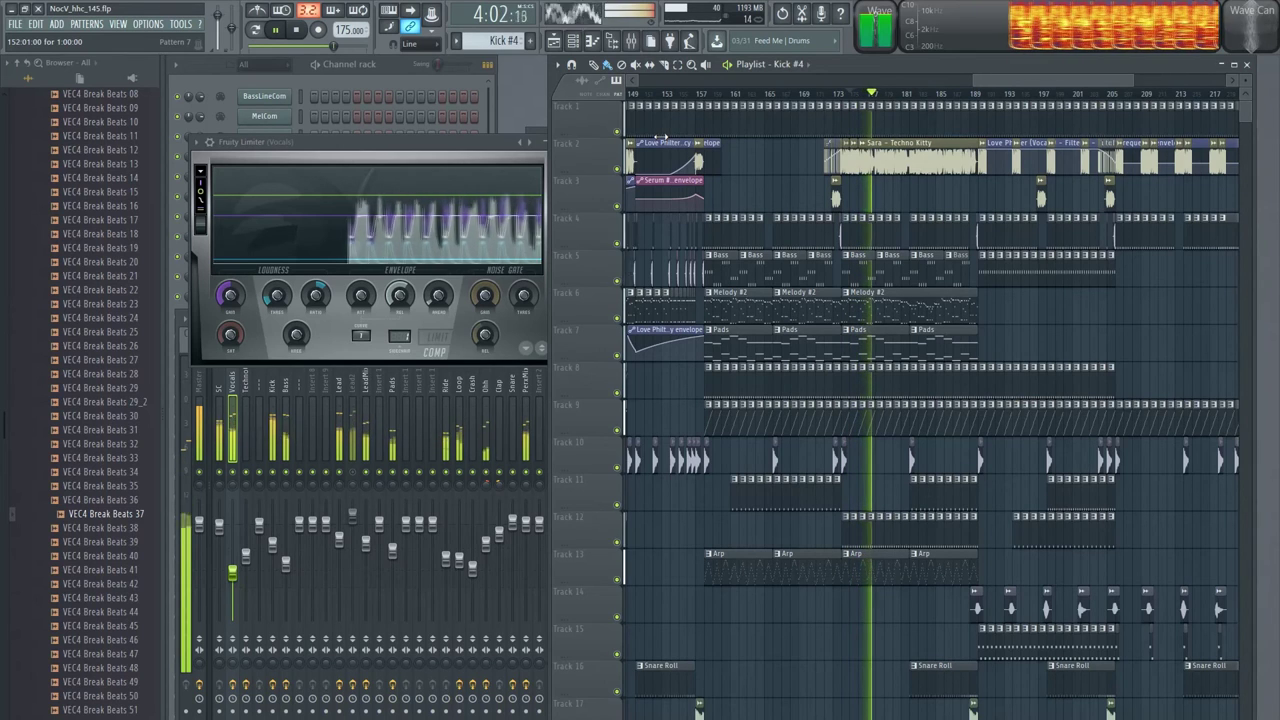
Step: Watch the Vocals limiter work, pausing and resuming its live display, then stop playback
{"action": "left_click_drag", "start_coordinate": [300, 141], "coordinate": [574, 113]}
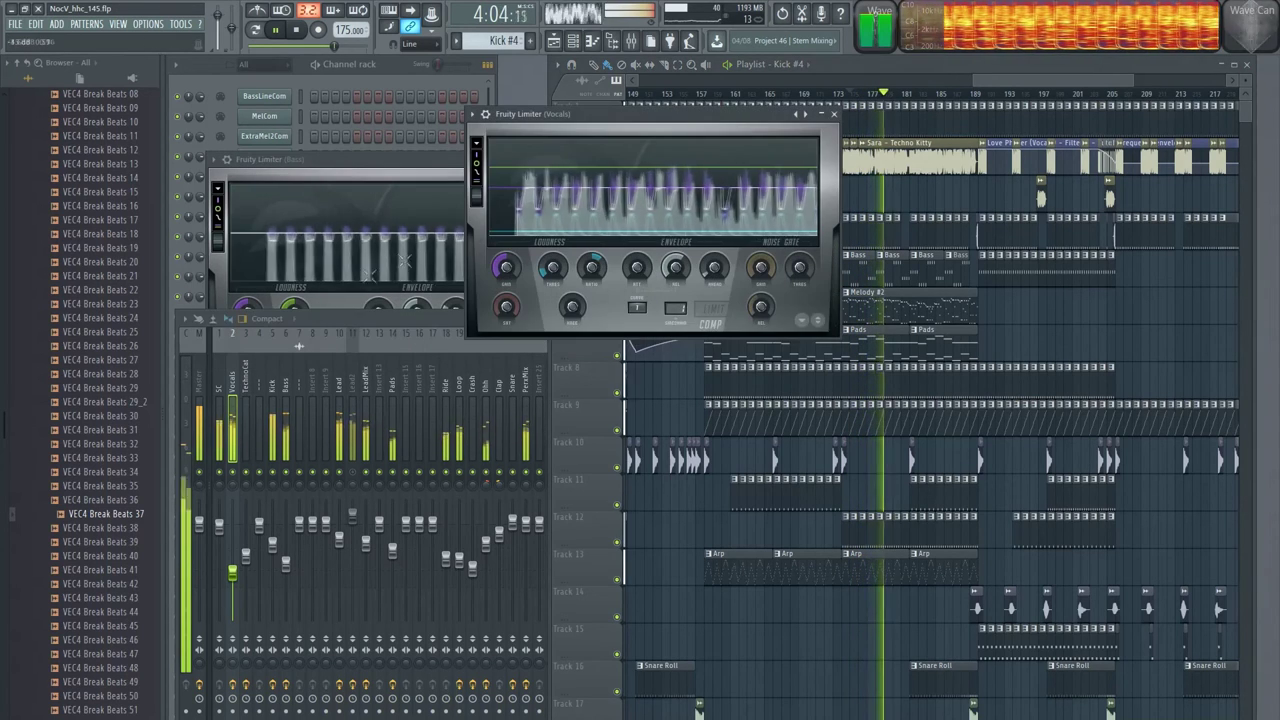
{"action": "key", "text": "F9"}
{"action": "left_click", "coordinate": [1234, 439]}
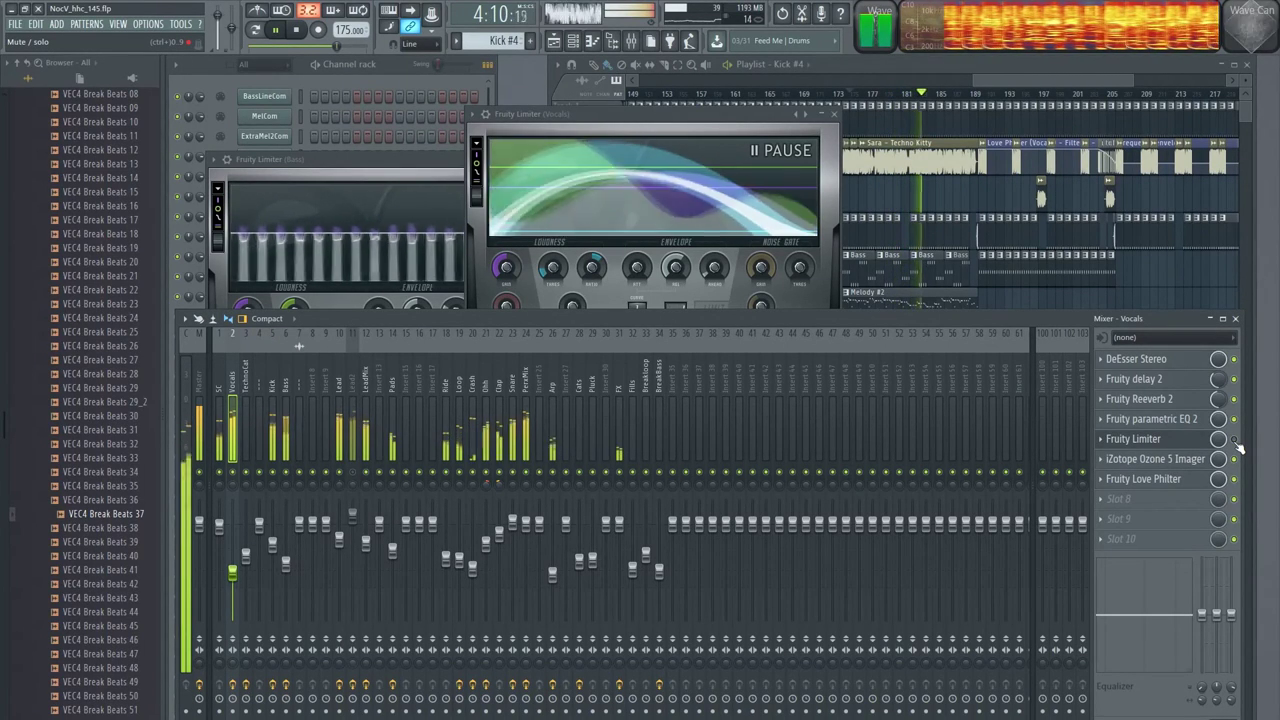
{"action": "left_click", "coordinate": [650, 190]}
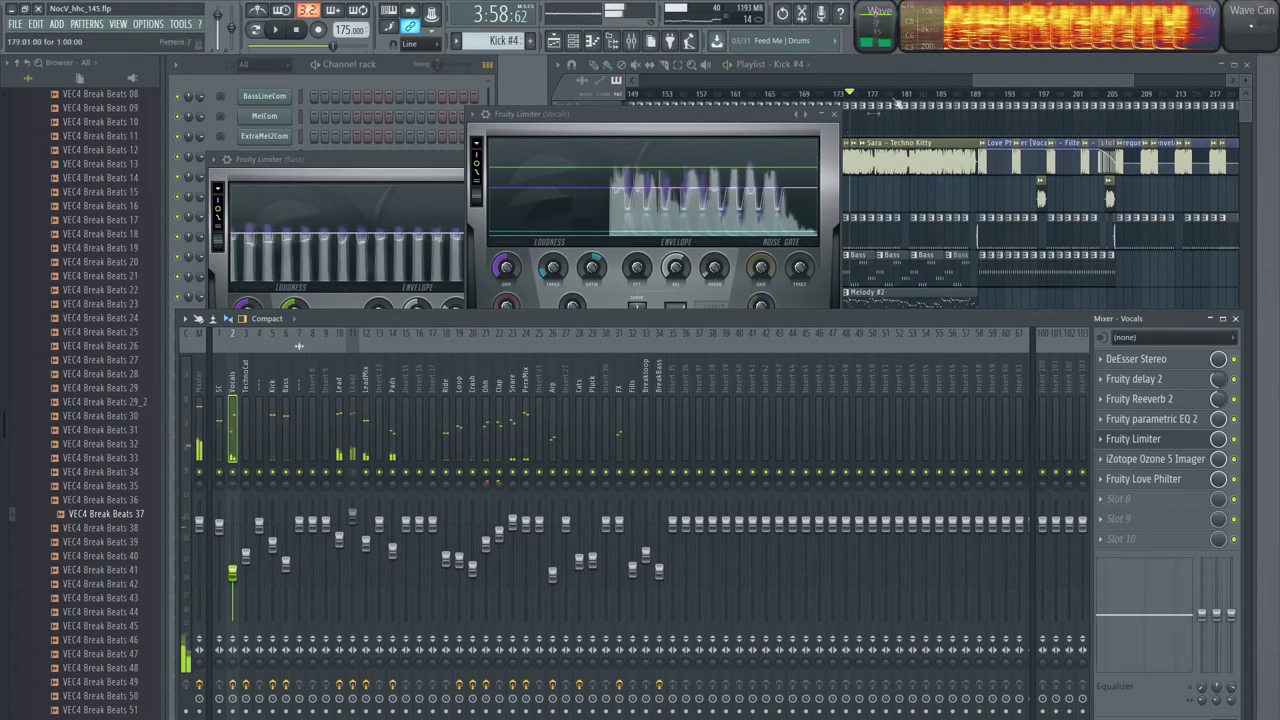
{"action": "left_click", "coordinate": [950, 80]}
{"action": "left_click", "coordinate": [477, 320]}
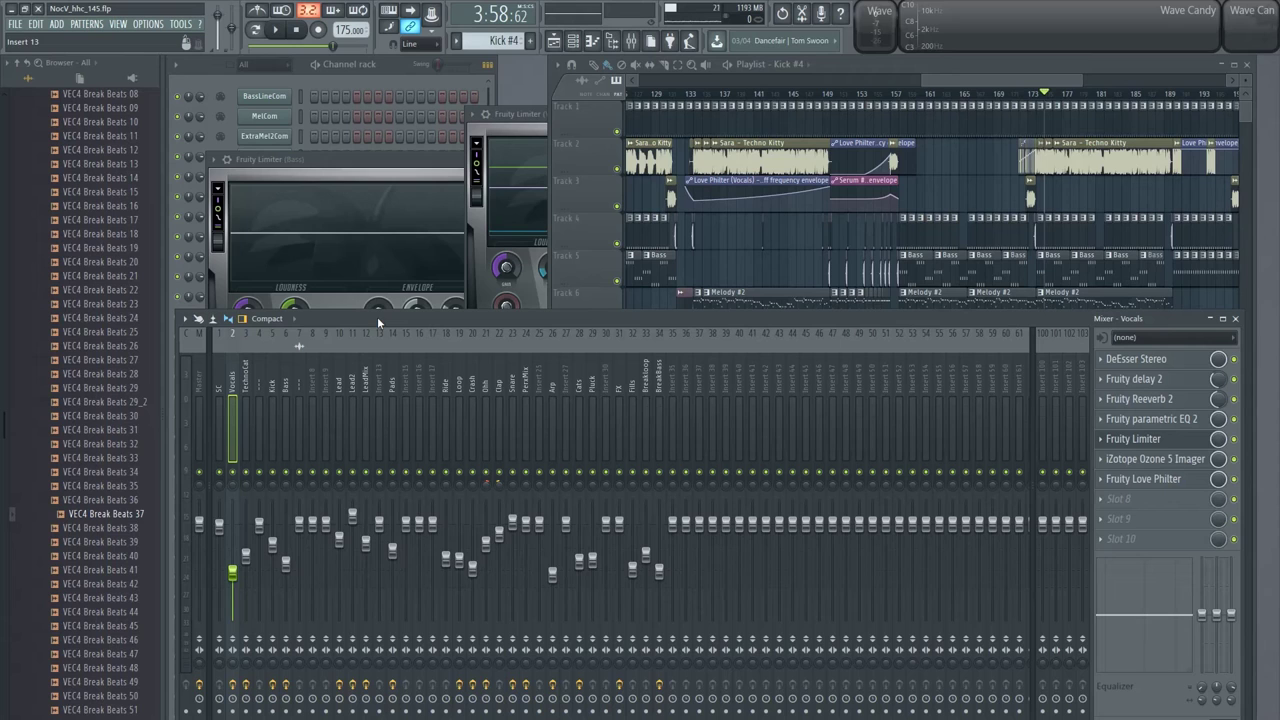
Step: Step through the PercMix, Snare, Clap, Ohh and Ride mixer inserts
{"action": "left_click", "coordinate": [529, 382]}
{"action": "left_click", "coordinate": [512, 388]}
{"action": "left_click", "coordinate": [498, 390]}
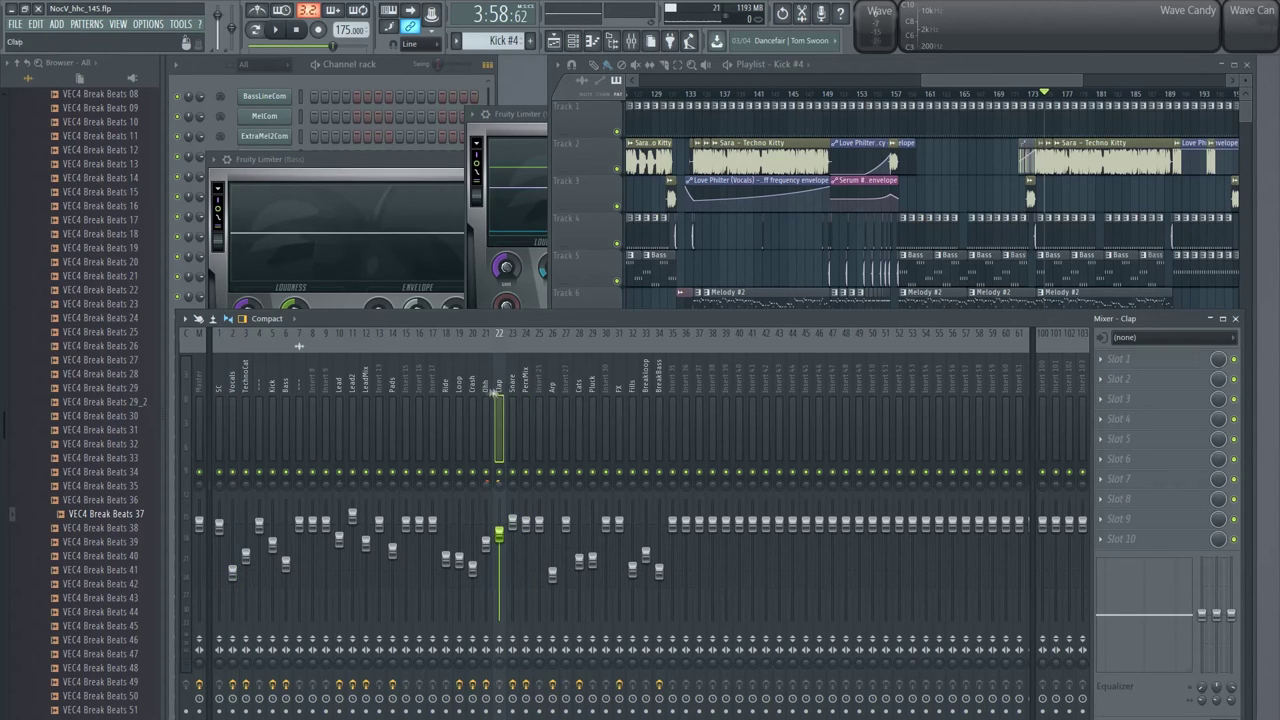
{"action": "left_click", "coordinate": [485, 392]}
{"action": "key", "text": "Left"}
{"action": "key", "text": "Left"}
{"action": "key", "text": "Left"}
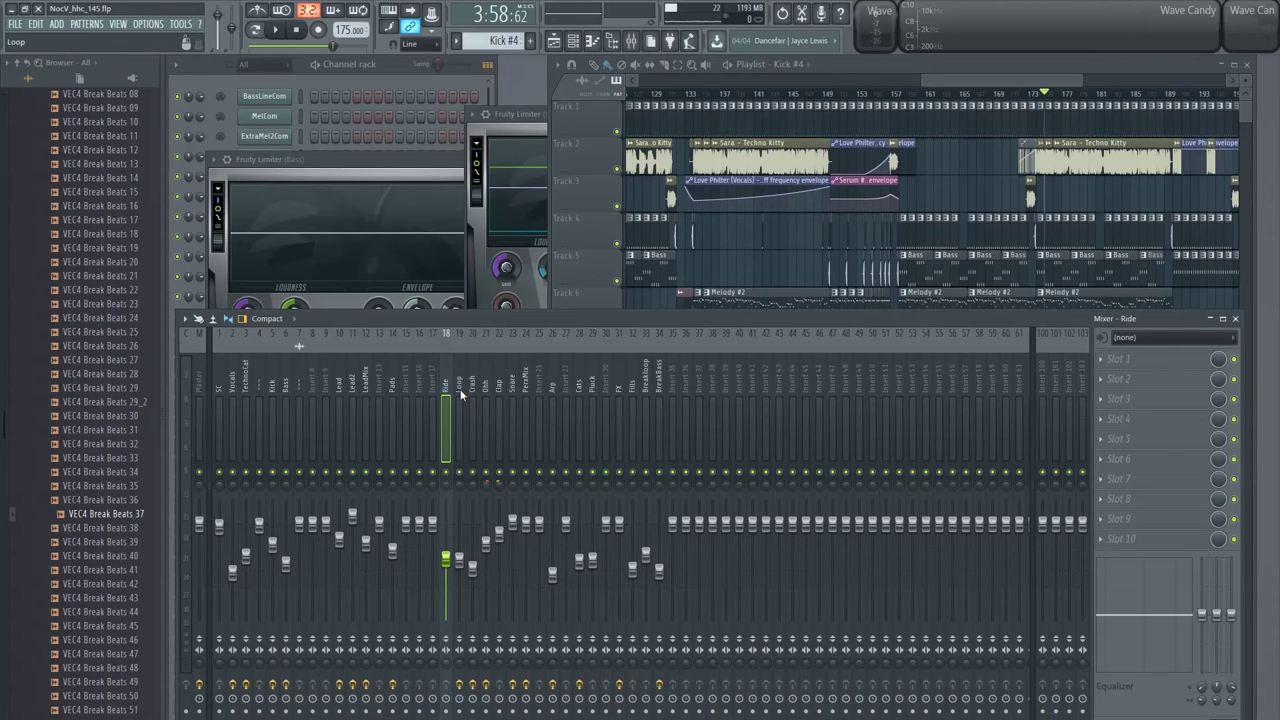
Step: Check the LeadMix Fruity parametric EQ 2 curve, then select PercMix
{"action": "left_click", "coordinate": [366, 400]}
{"action": "left_click", "coordinate": [1155, 360]}
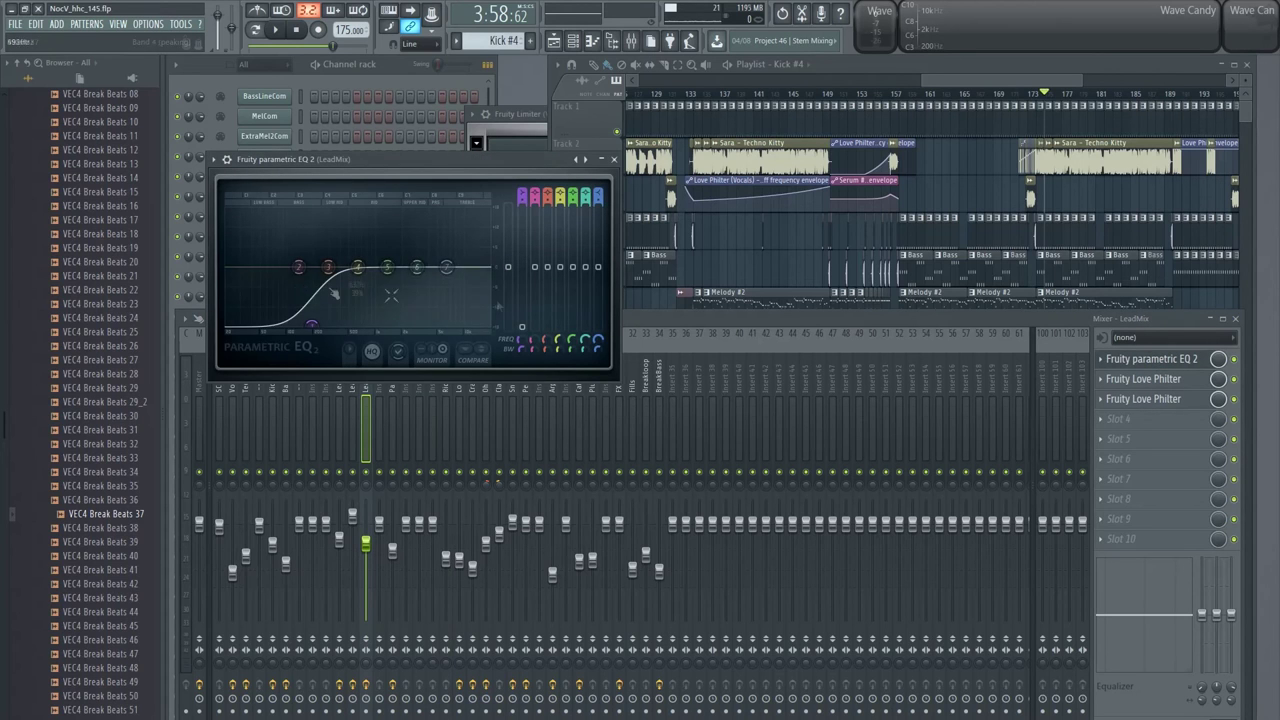
{"action": "left_click", "coordinate": [614, 159]}
{"action": "left_click", "coordinate": [526, 420]}
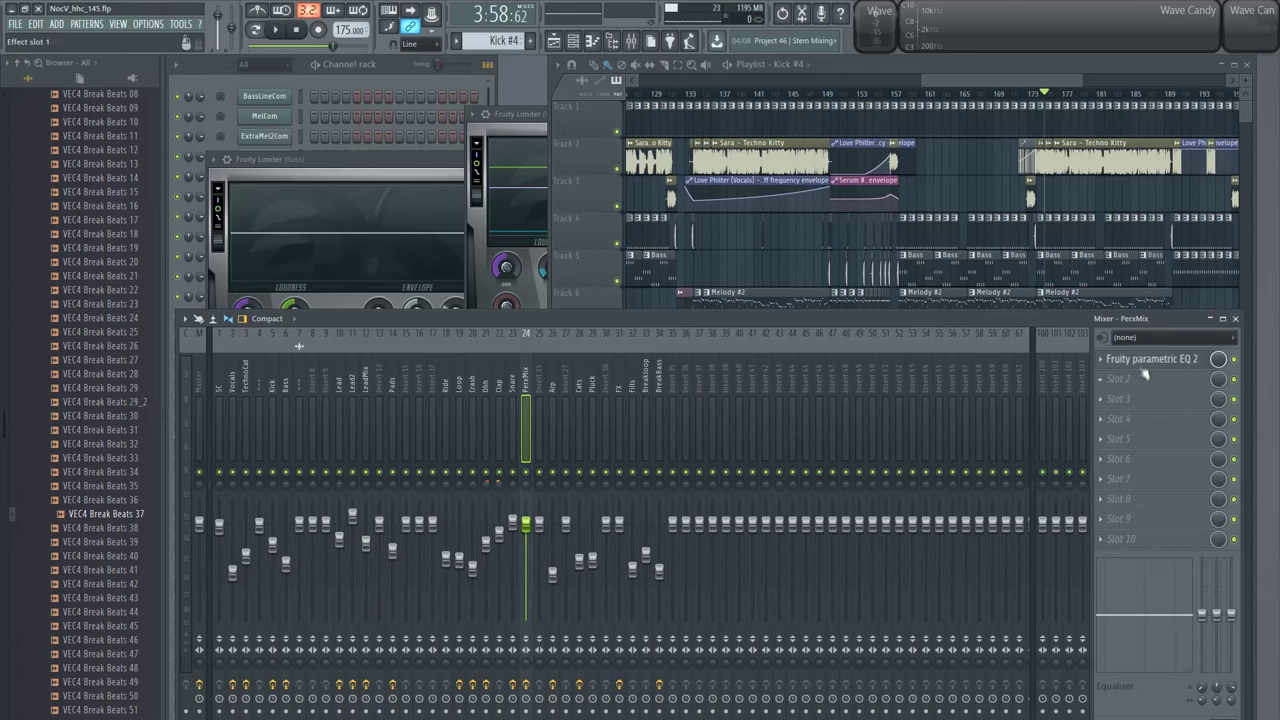
Step: Check the PercMix EQ, then step through Ride, Loop, Crash, Ohh, Clap and Snare back to PercMix
{"action": "left_click", "coordinate": [1145, 360]}
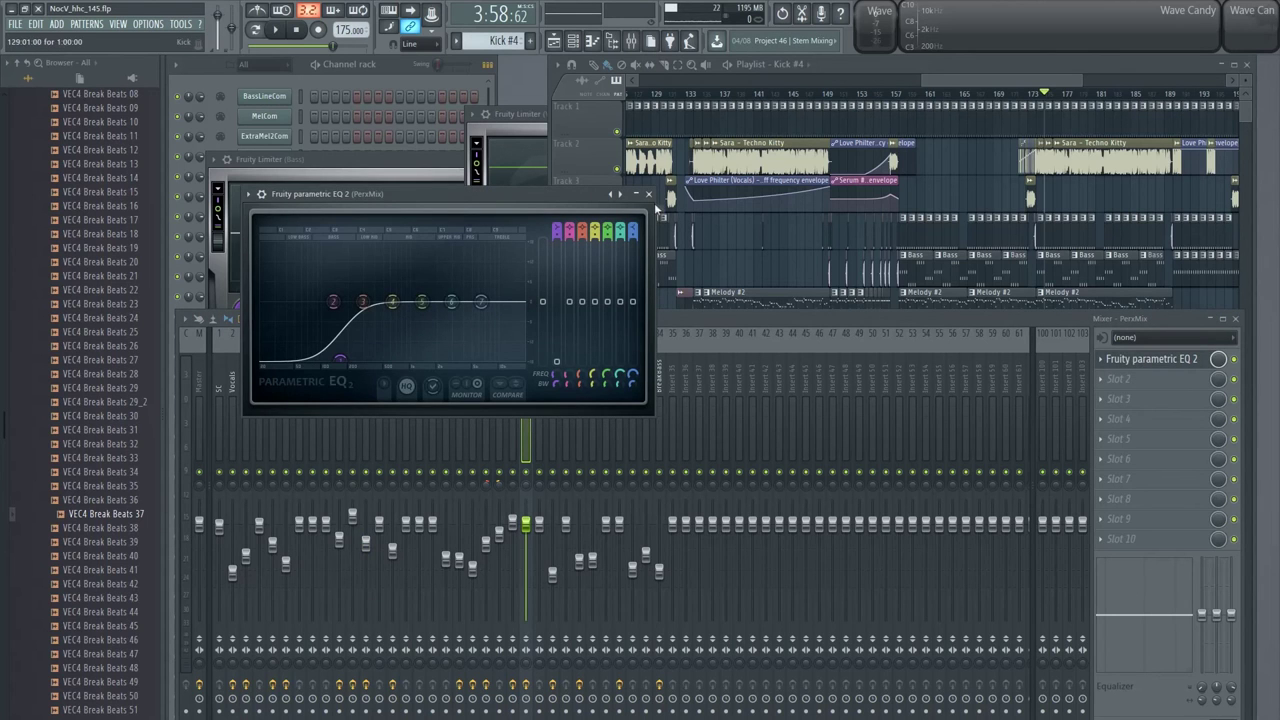
{"action": "left_click", "coordinate": [648, 194]}
{"action": "left_click", "coordinate": [447, 396]}
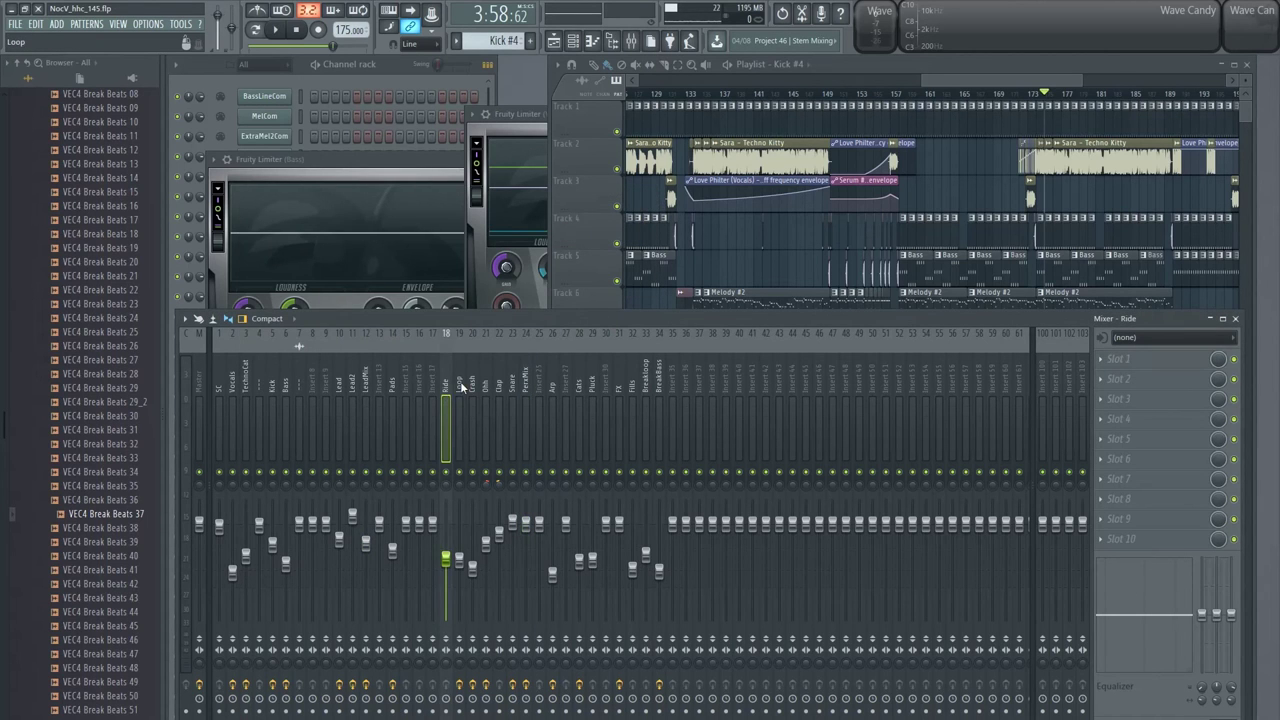
{"action": "left_click", "coordinate": [460, 390]}
{"action": "left_click", "coordinate": [473, 390]}
{"action": "left_click", "coordinate": [487, 391]}
{"action": "left_click", "coordinate": [500, 391]}
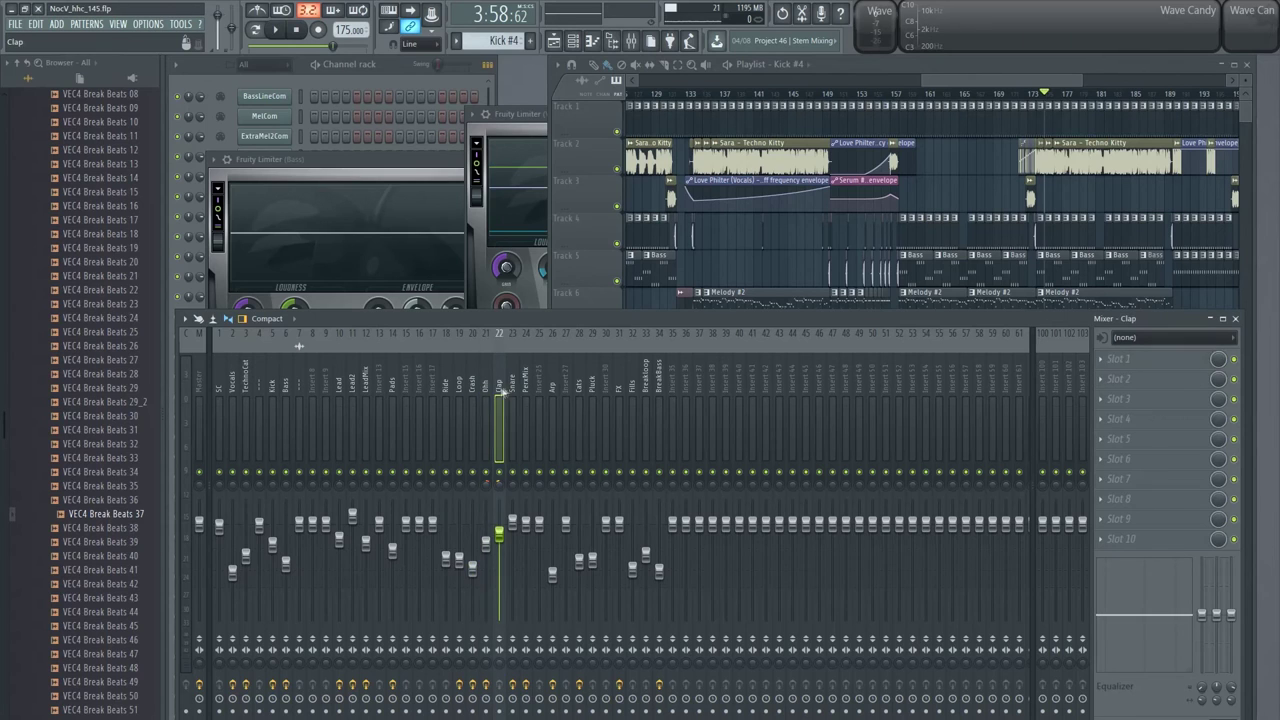
{"action": "left_click", "coordinate": [513, 391]}
{"action": "left_click", "coordinate": [530, 386]}
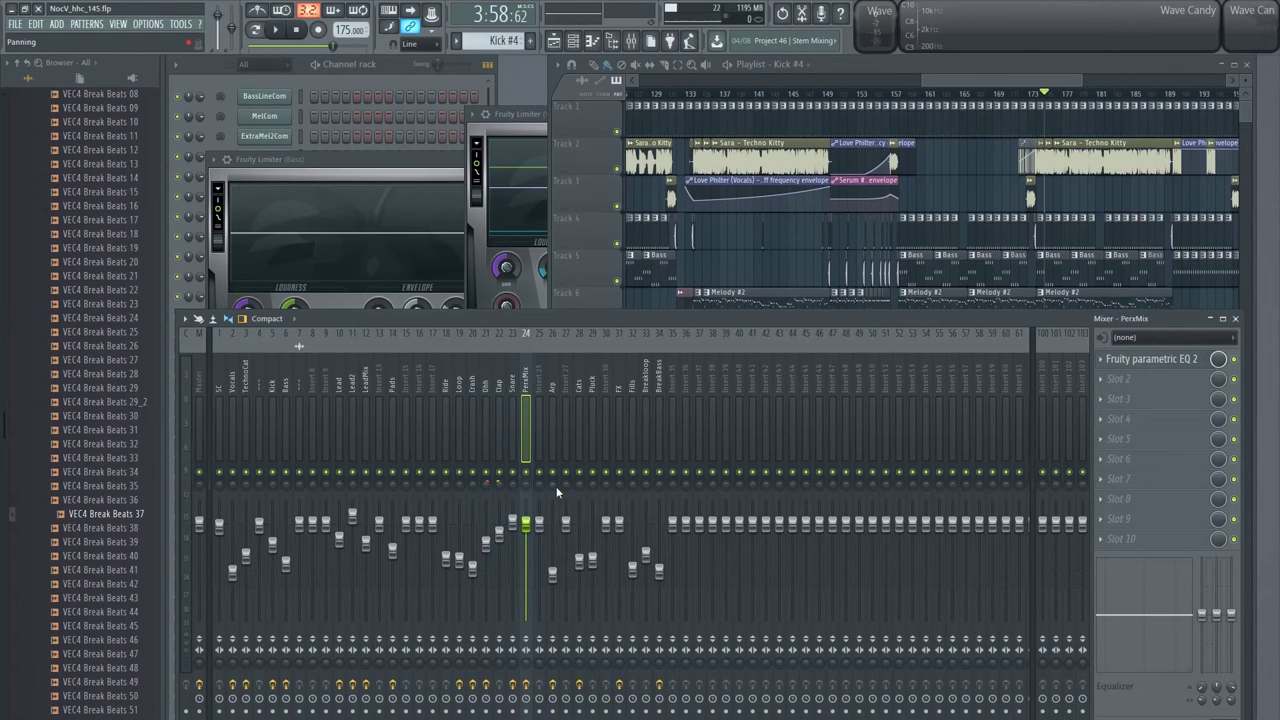
Step: Solo PercMix with Loop, Crash, Ohh, Clap and Snare enabled alongside it
{"action": "left_click", "coordinate": [1148, 366]}
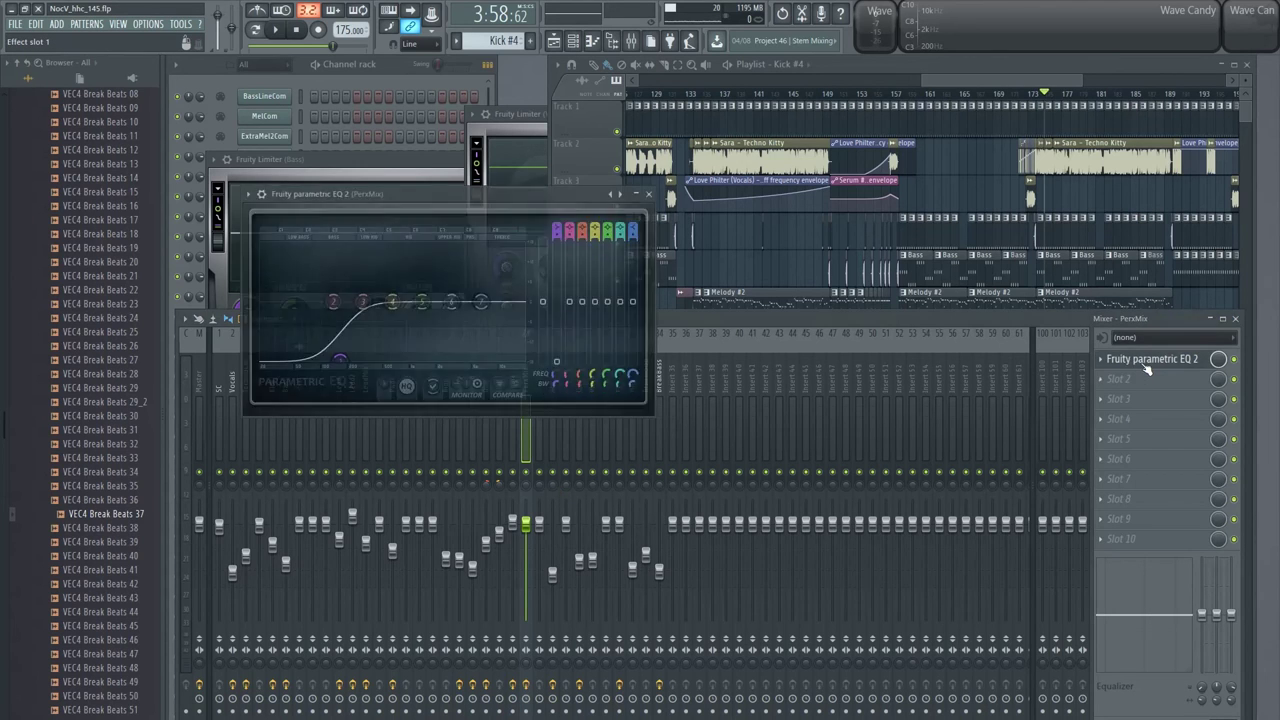
{"action": "left_click", "coordinate": [1148, 366]}
{"action": "left_click", "coordinate": [1148, 366]}
{"action": "left_click", "coordinate": [1148, 366]}
{"action": "right_click", "coordinate": [525, 472]}
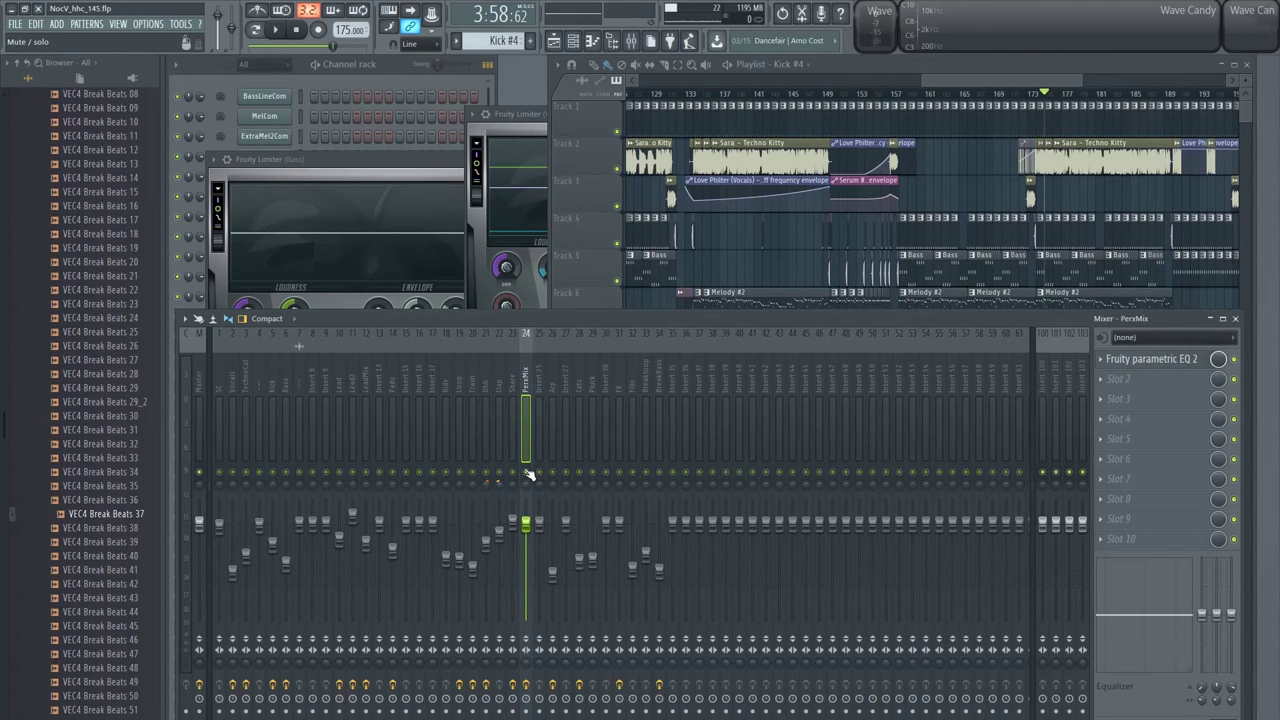
{"action": "left_click_drag", "start_coordinate": [507, 477], "coordinate": [459, 476]}
Step: Play the percussion from bar 175 to around 183, checking the PercMix low-cut EQ, then stop
{"action": "left_click", "coordinate": [1052, 95]}
{"action": "key", "text": "space"}
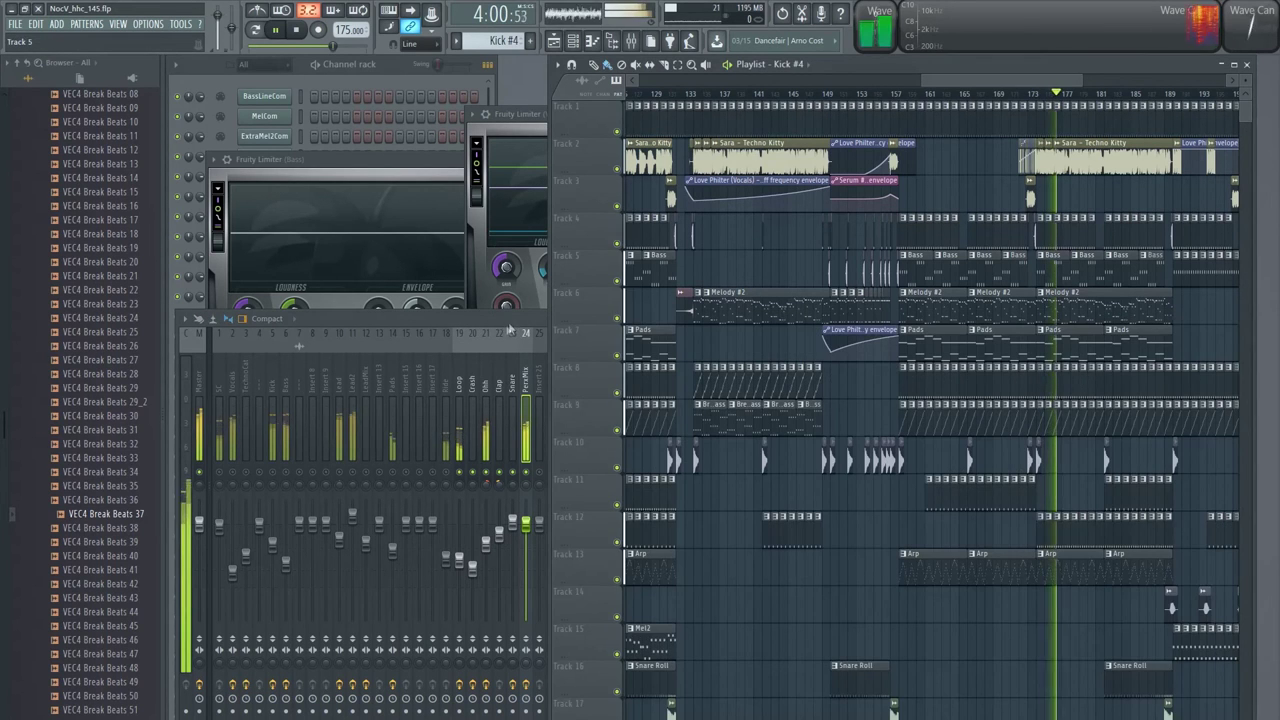
{"action": "left_click", "coordinate": [578, 477]}
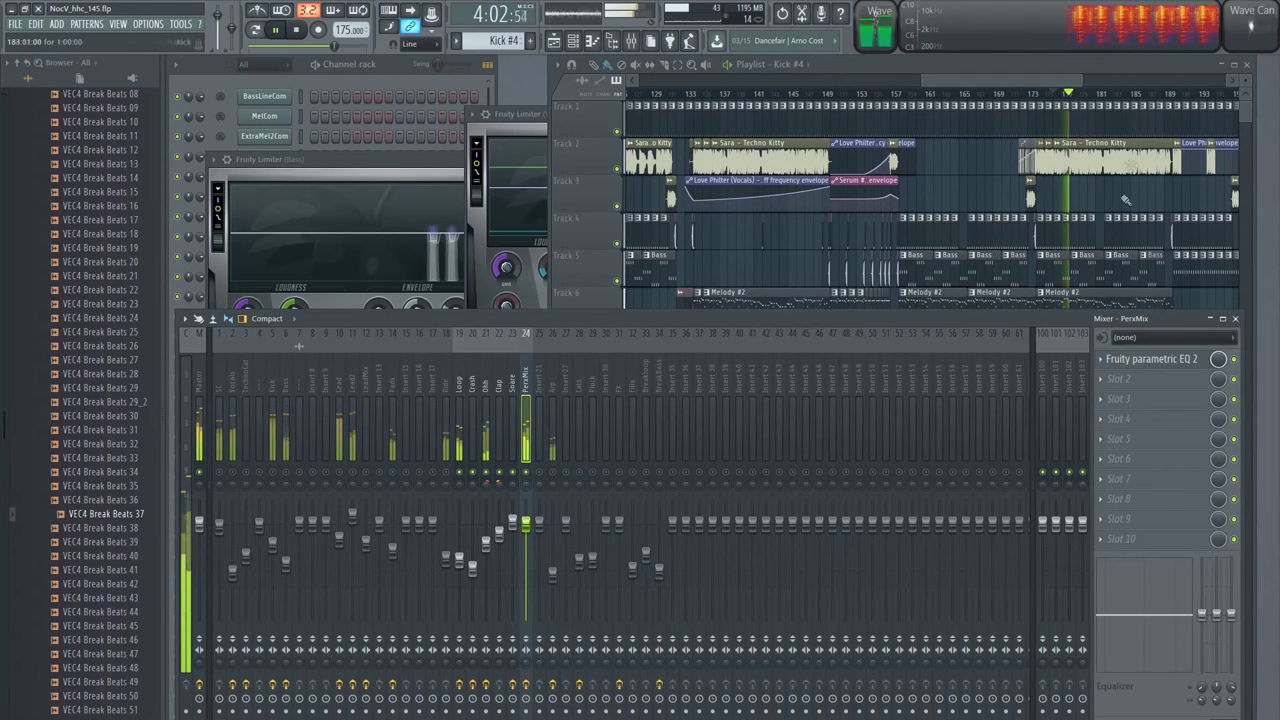
{"action": "left_click", "coordinate": [1113, 93]}
{"action": "left_click", "coordinate": [473, 314]}
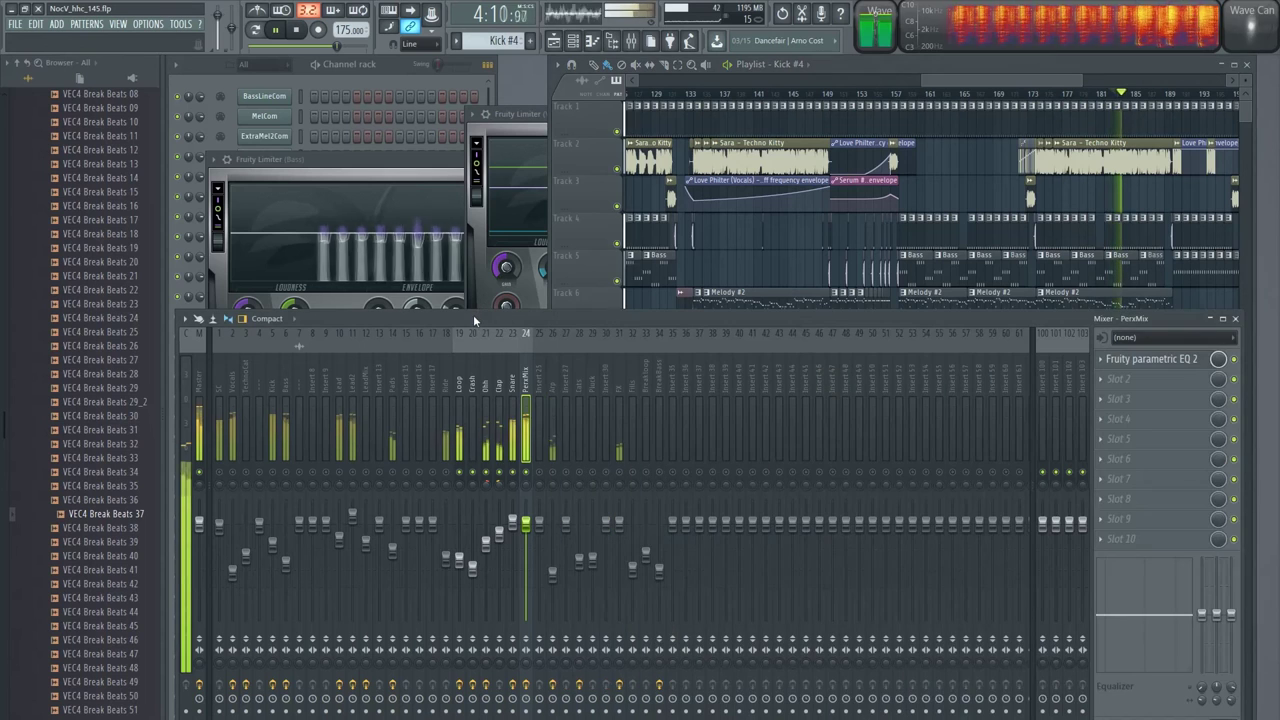
{"action": "left_click", "coordinate": [1152, 360]}
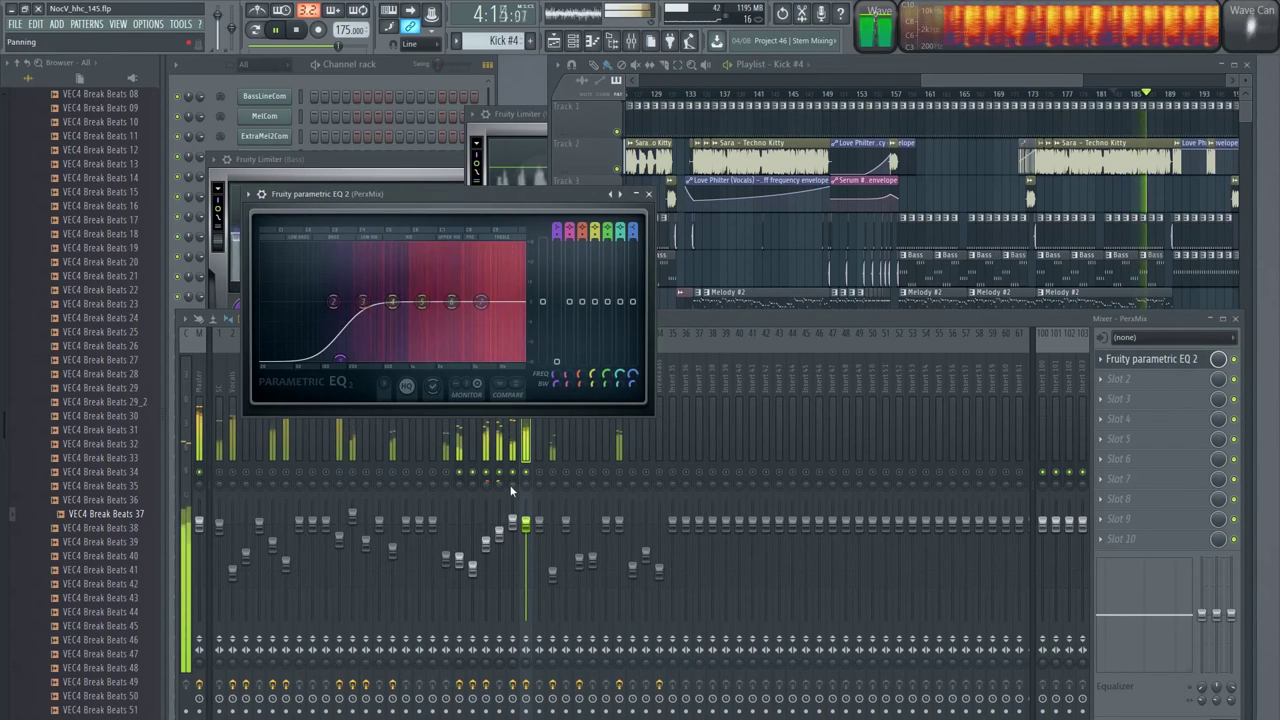
{"action": "left_click", "coordinate": [771, 322]}
{"action": "key", "text": "space"}
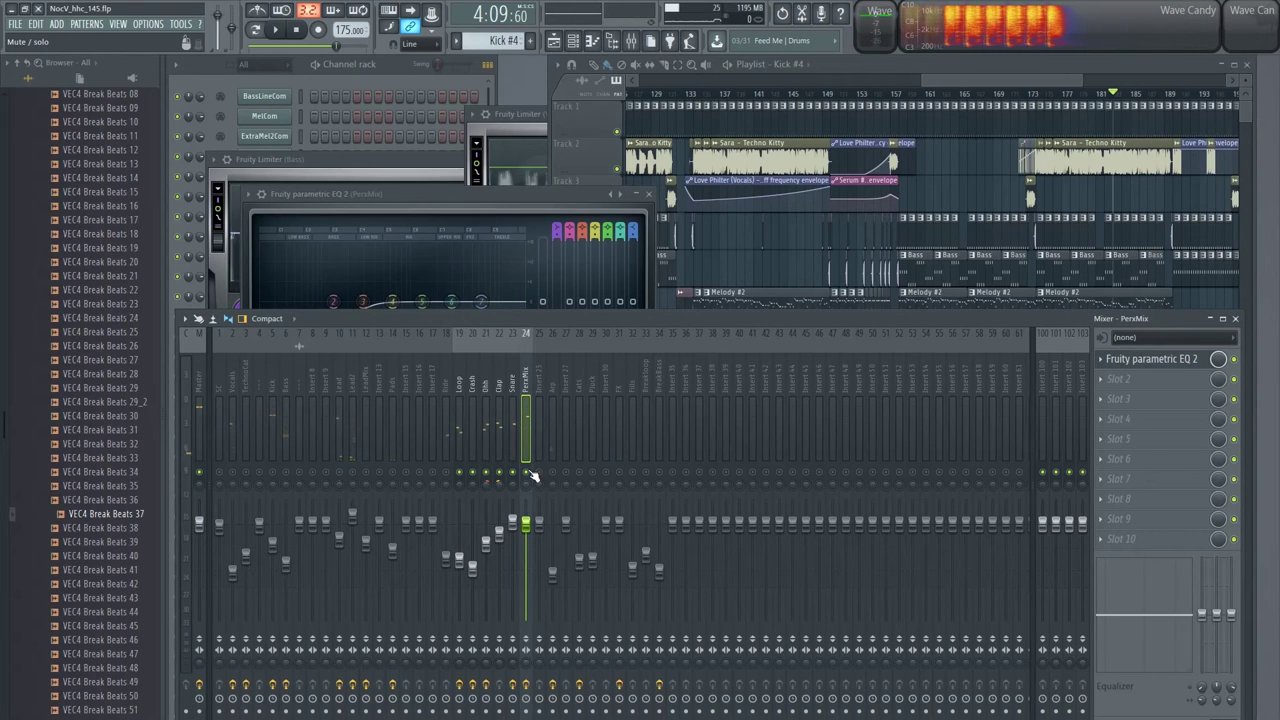
{"action": "left_click", "coordinate": [493, 219]}
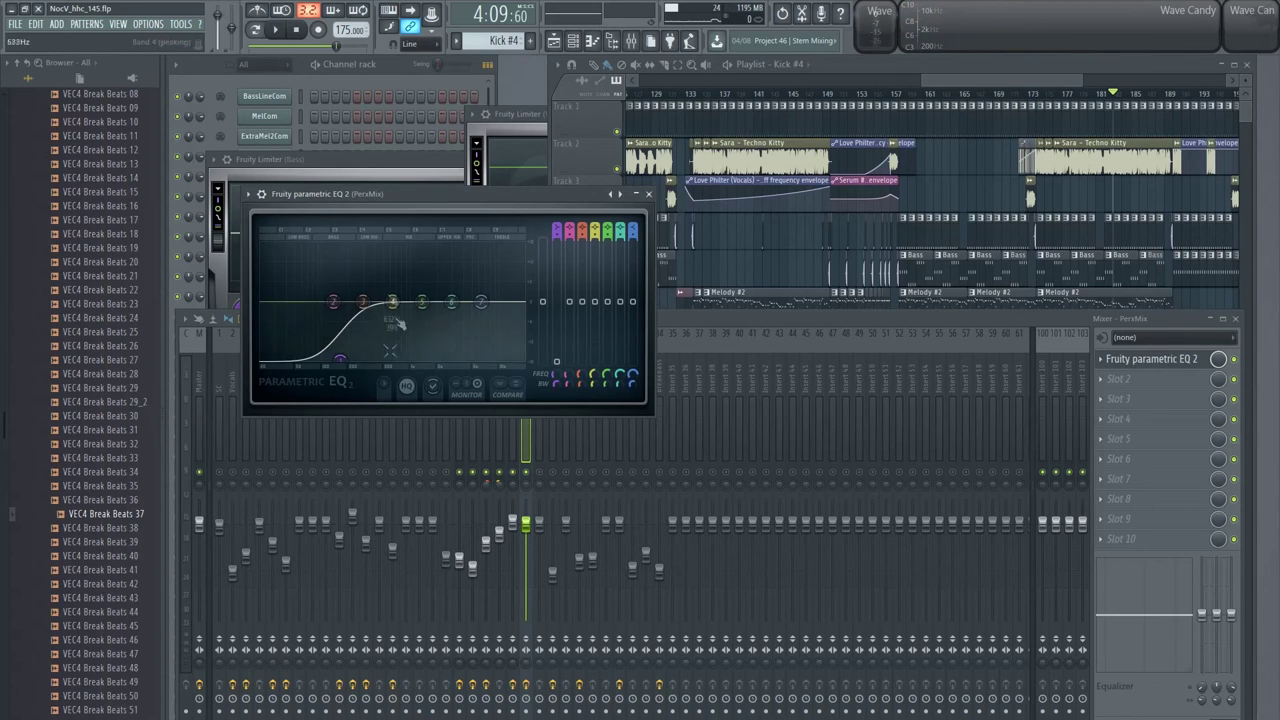
{"action": "left_click", "coordinate": [648, 194]}
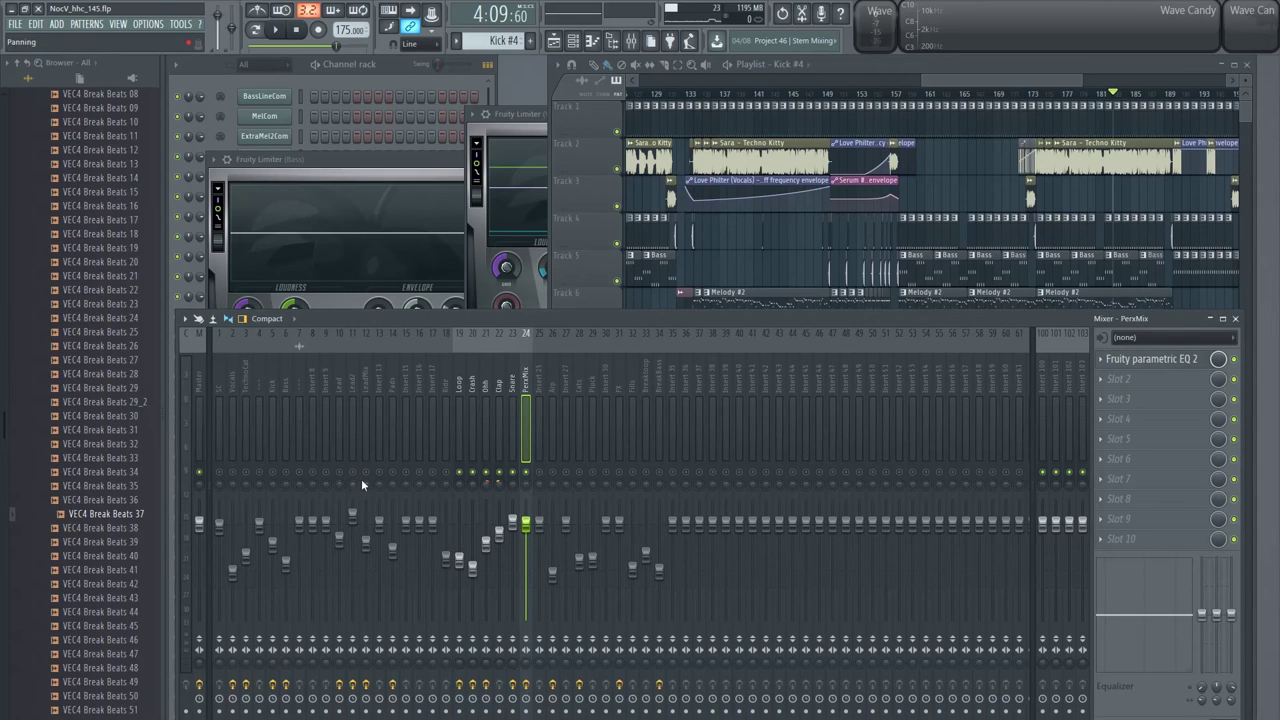
Step: Solo lead tracks 10–12 and play the song from around bar 175
{"action": "left_click_drag", "start_coordinate": [361, 476], "coordinate": [343, 478]}
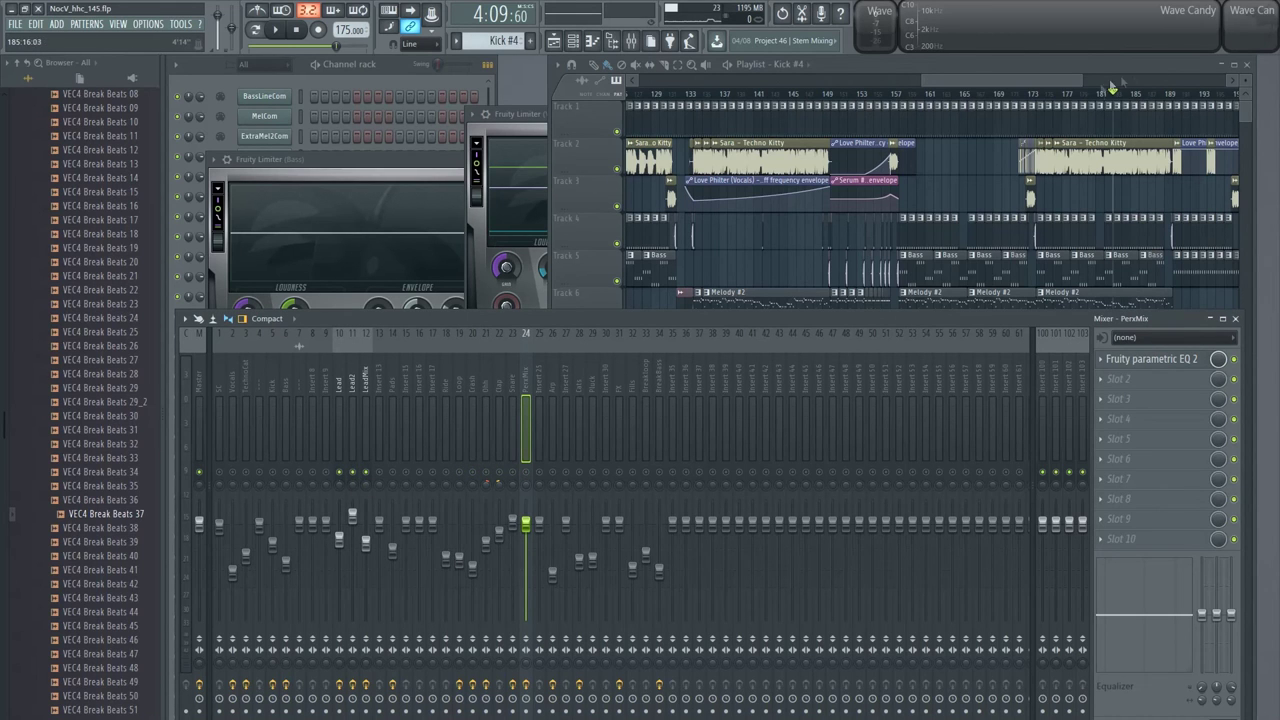
{"action": "left_click", "coordinate": [1048, 100]}
{"action": "key", "text": "space"}
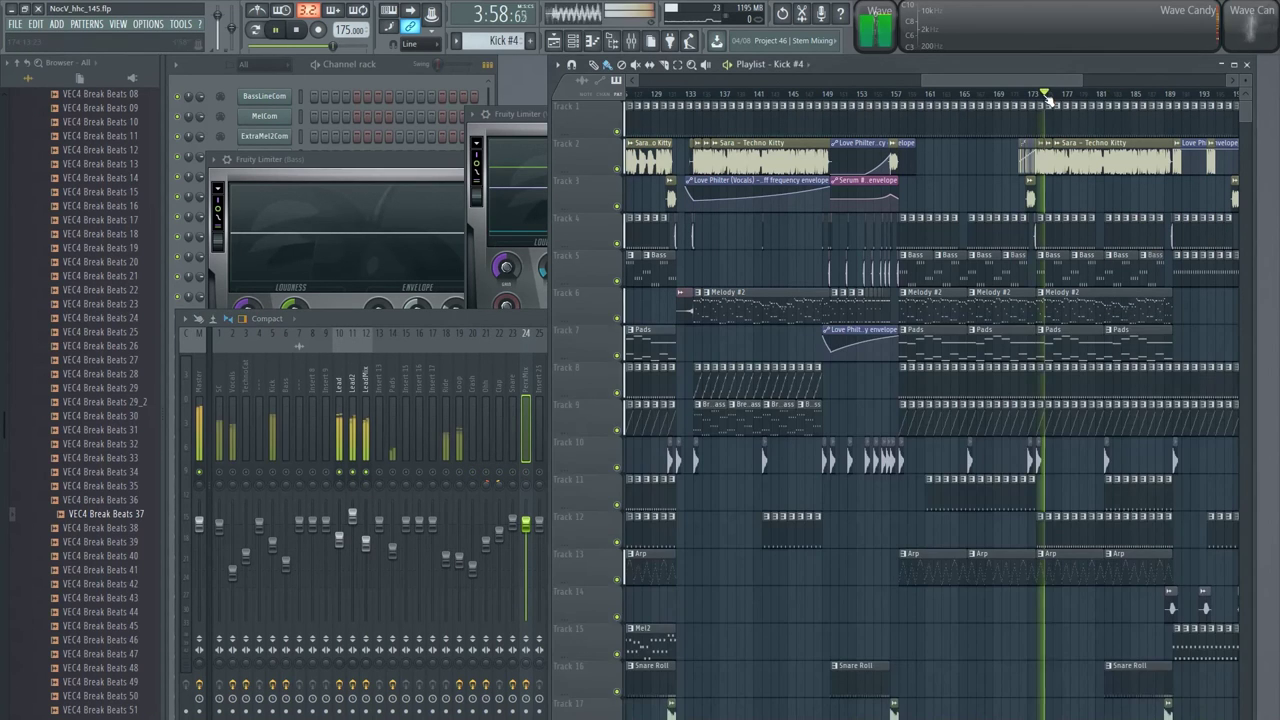
{"action": "left_click", "coordinate": [429, 332]}
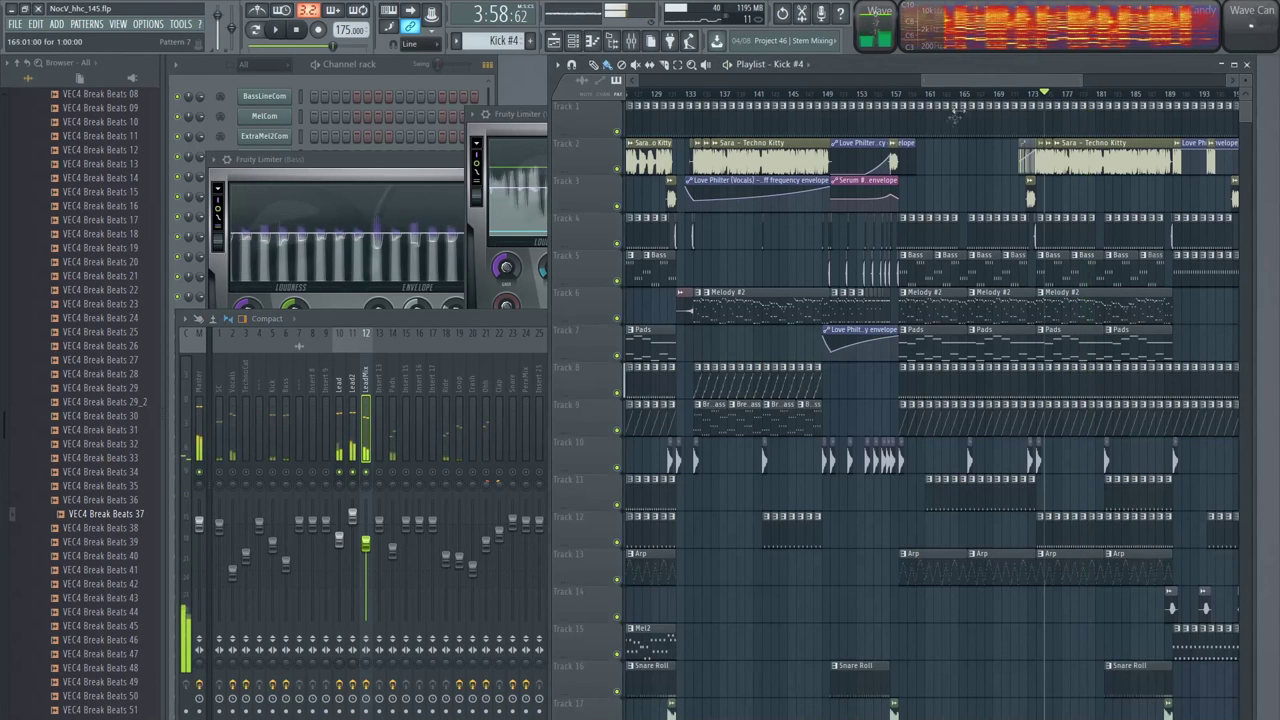
{"action": "left_click", "coordinate": [534, 314]}
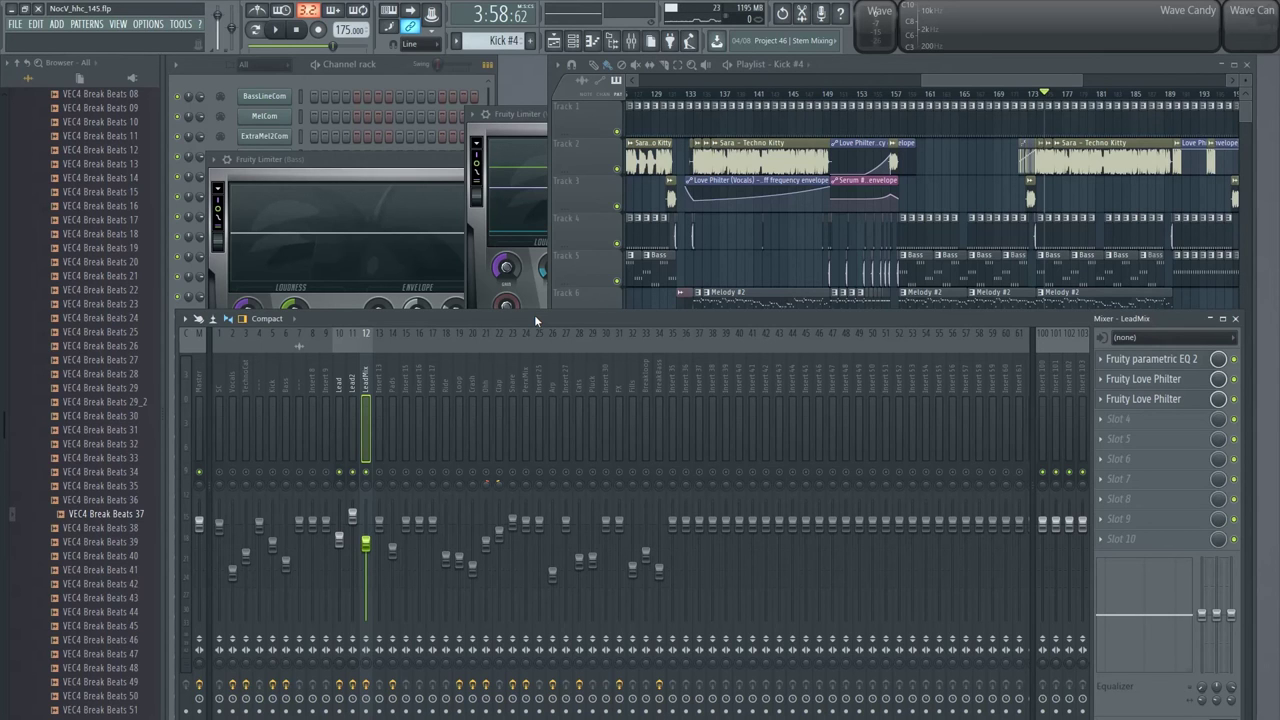
Step: Unmute the Bass track, audition the drop with it, then select the Kick insert
{"action": "left_click", "coordinate": [287, 473]}
{"action": "left_click", "coordinate": [955, 85]}
{"action": "key", "text": "space"}
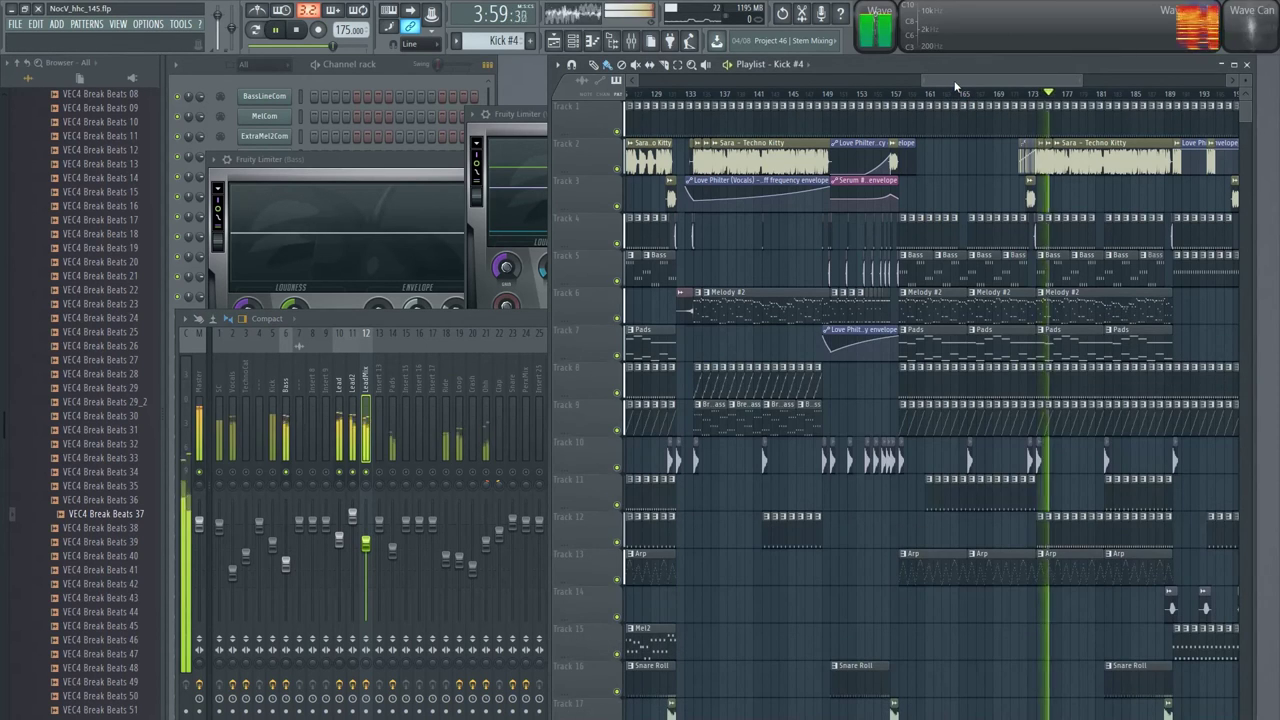
{"action": "left_click", "coordinate": [465, 318]}
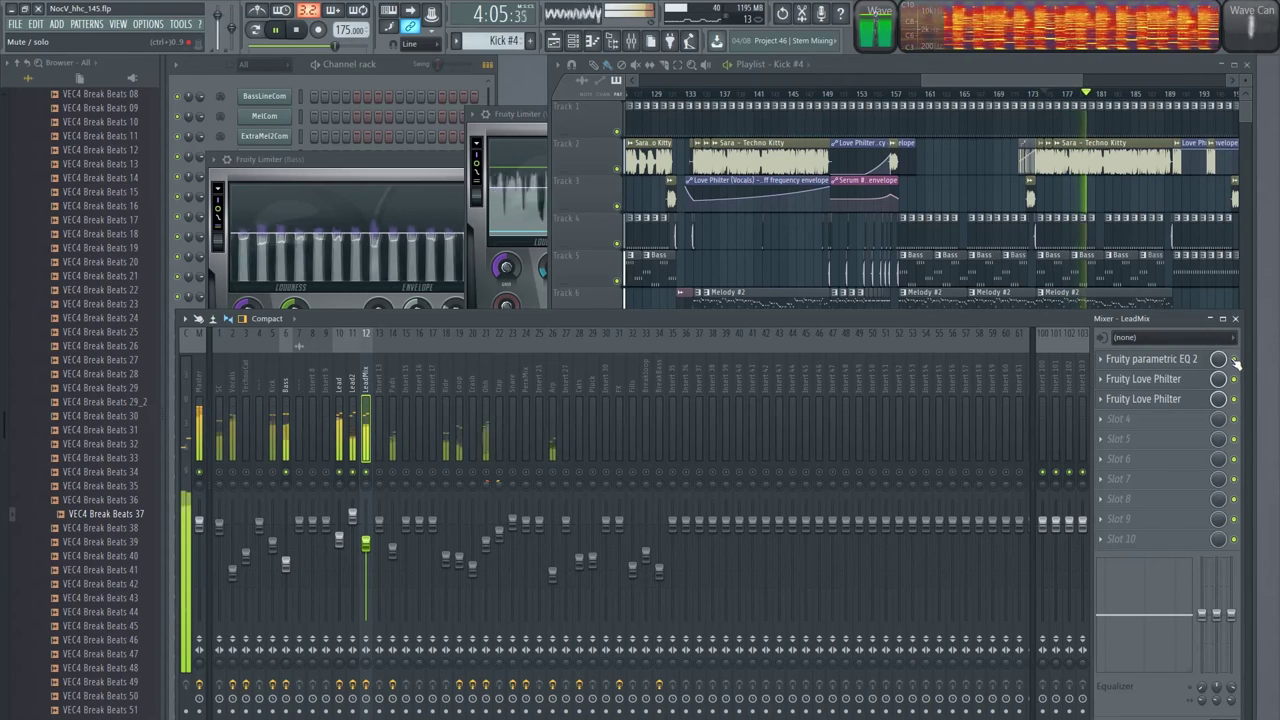
{"action": "left_click", "coordinate": [997, 86]}
{"action": "key", "text": "space"}
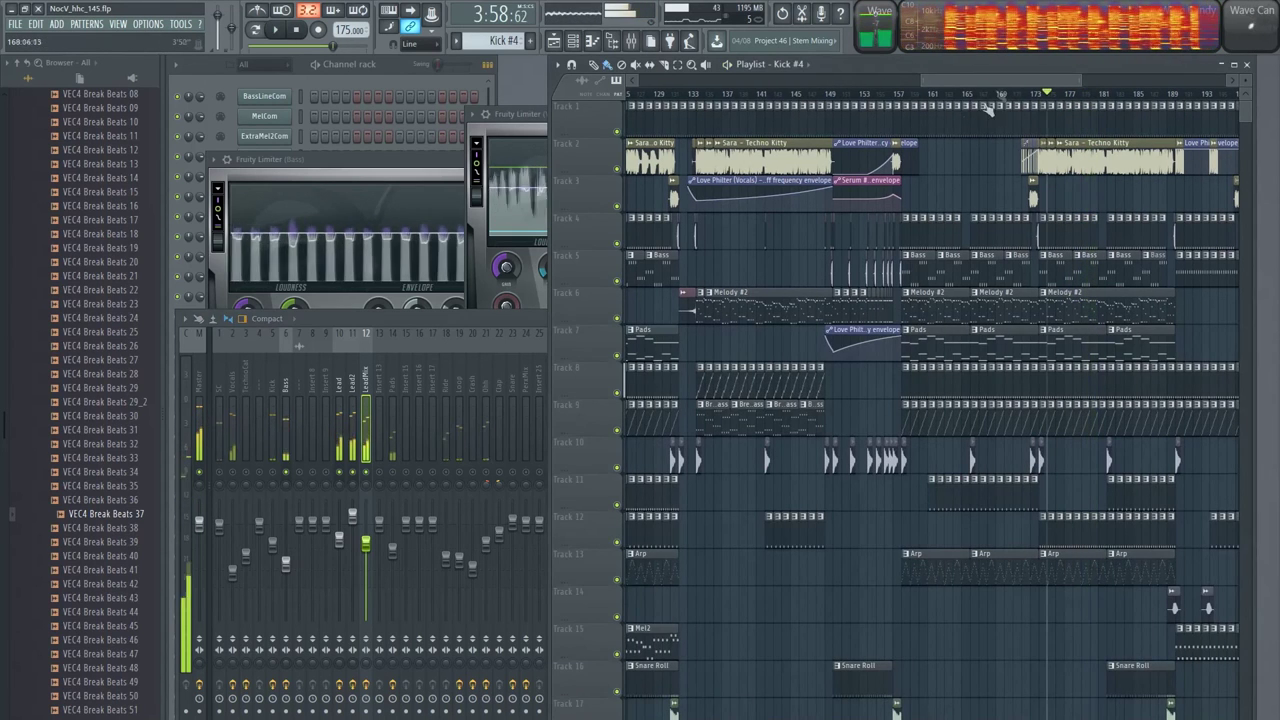
{"action": "left_click", "coordinate": [486, 314]}
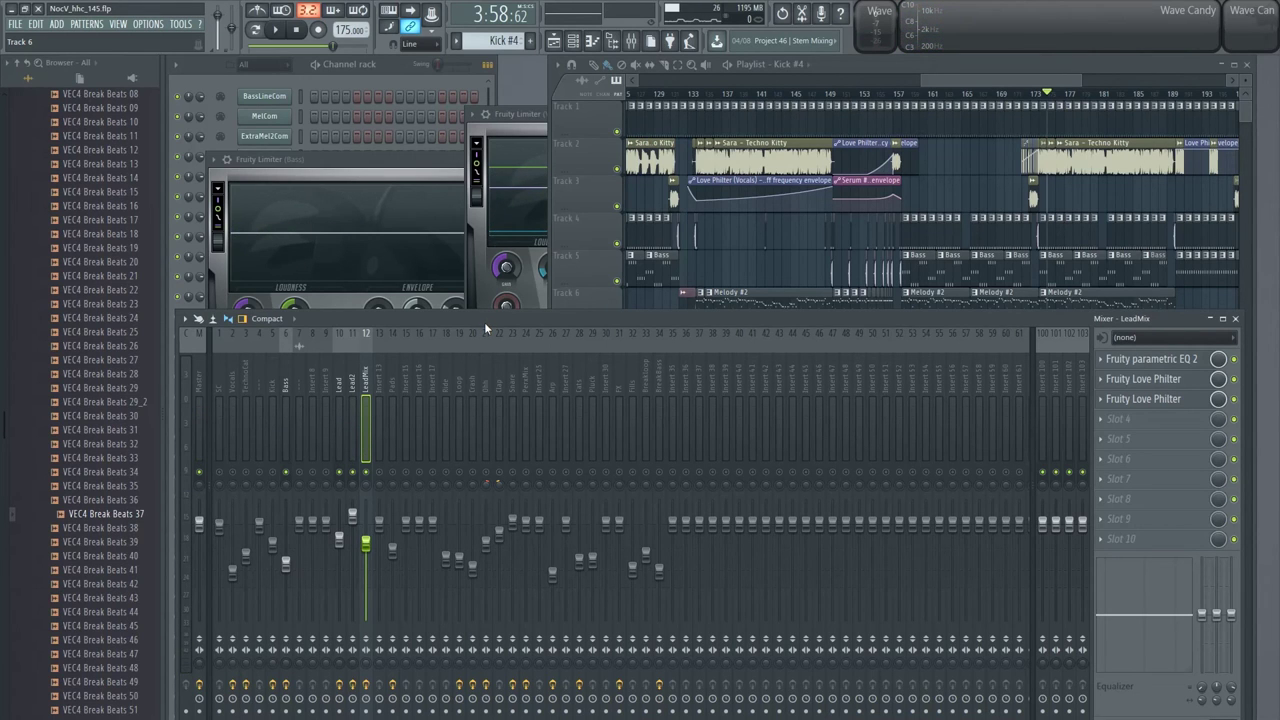
{"action": "left_click", "coordinate": [271, 389]}
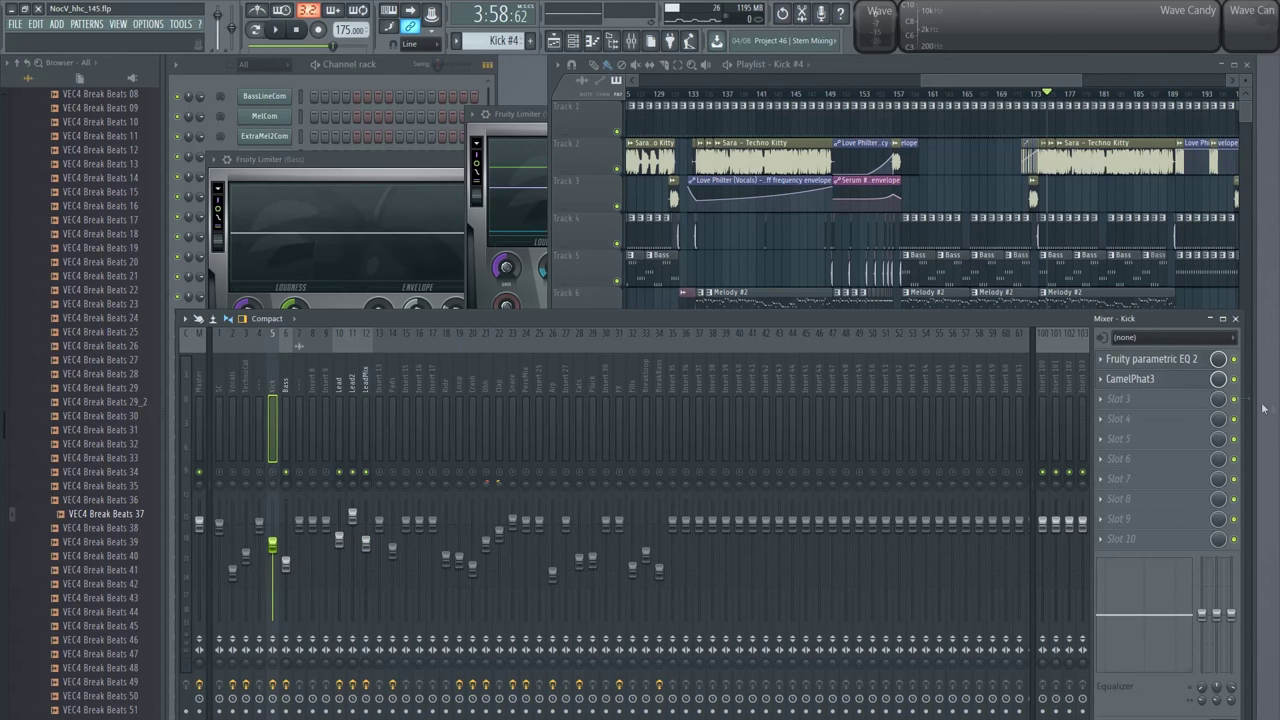
Step: Nudge the Kick EQ's band 6 peak up to about 6868 Hz while listening, then close the EQ
{"action": "left_click", "coordinate": [1193, 362]}
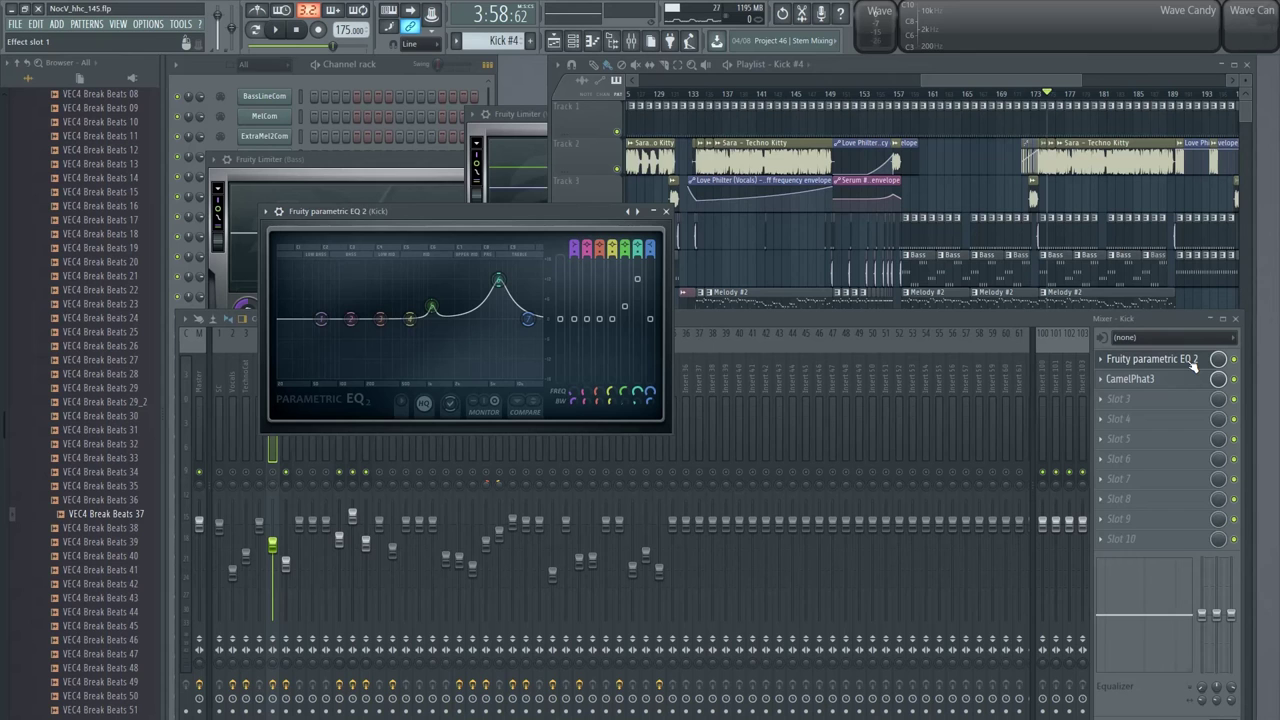
{"action": "left_click", "coordinate": [993, 346]}
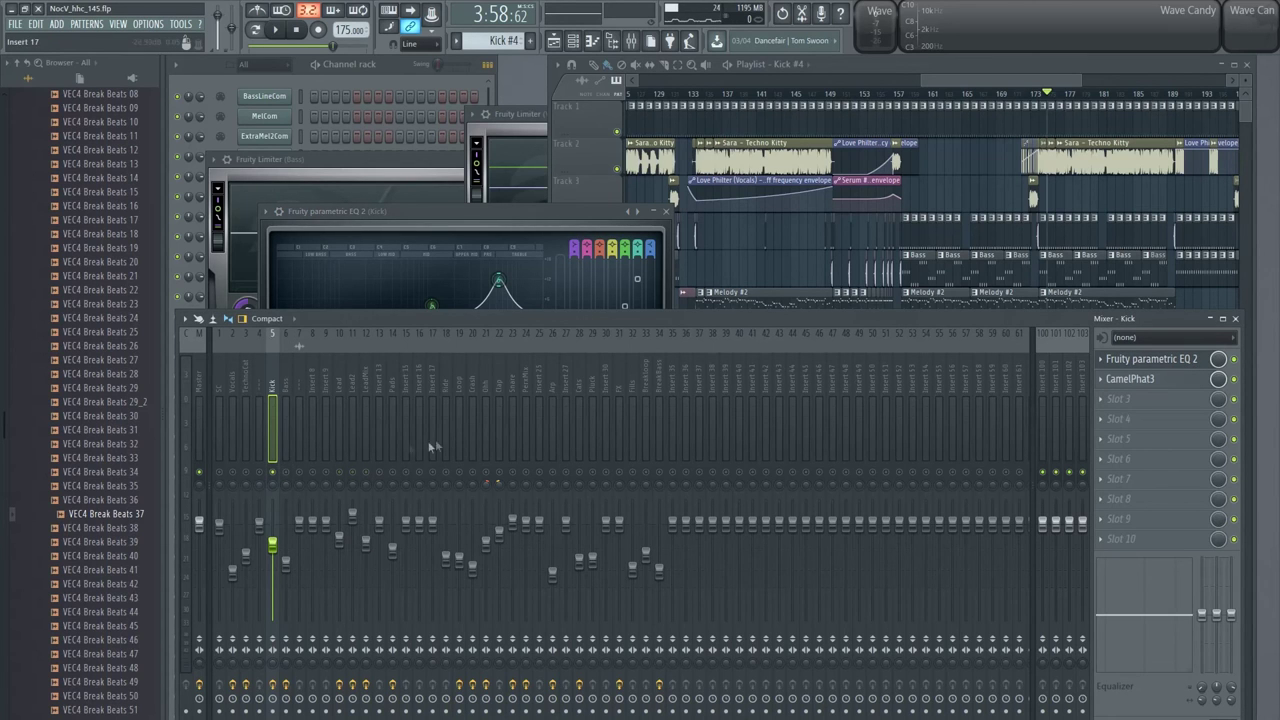
{"action": "left_click", "coordinate": [508, 215]}
{"action": "key", "text": "space"}
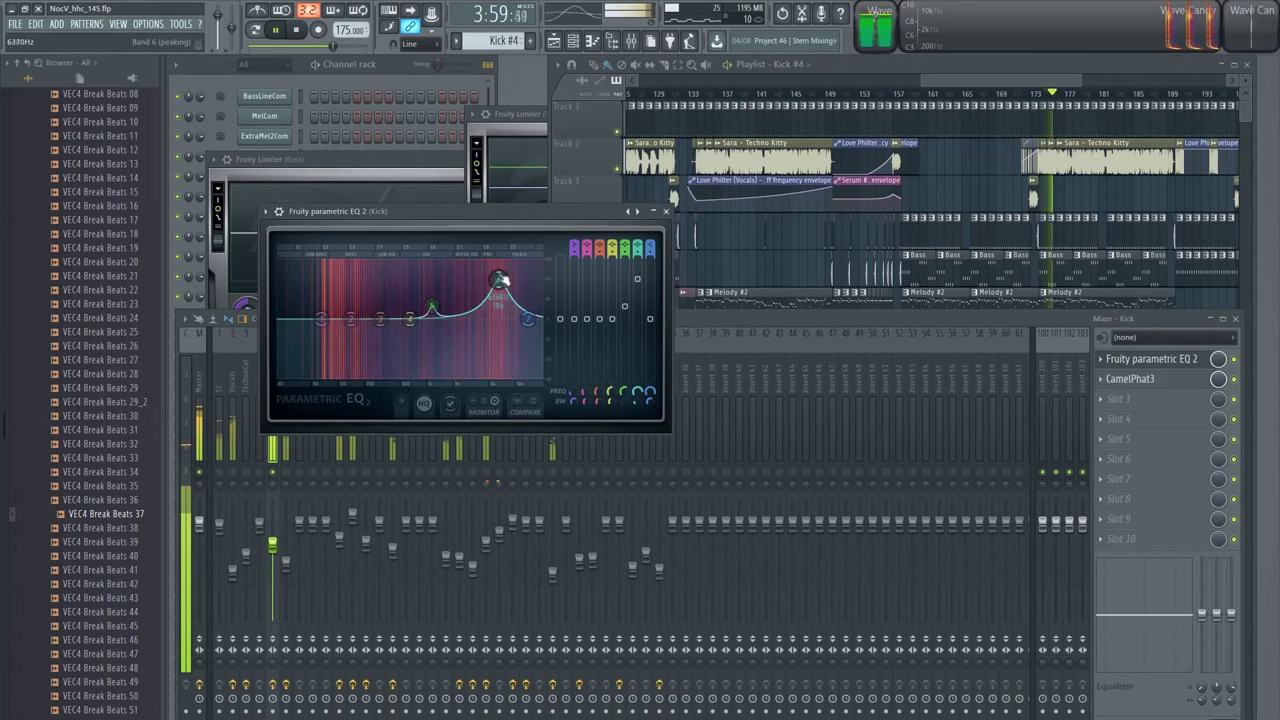
{"action": "left_click_drag", "start_coordinate": [503, 279], "coordinate": [498, 287]}
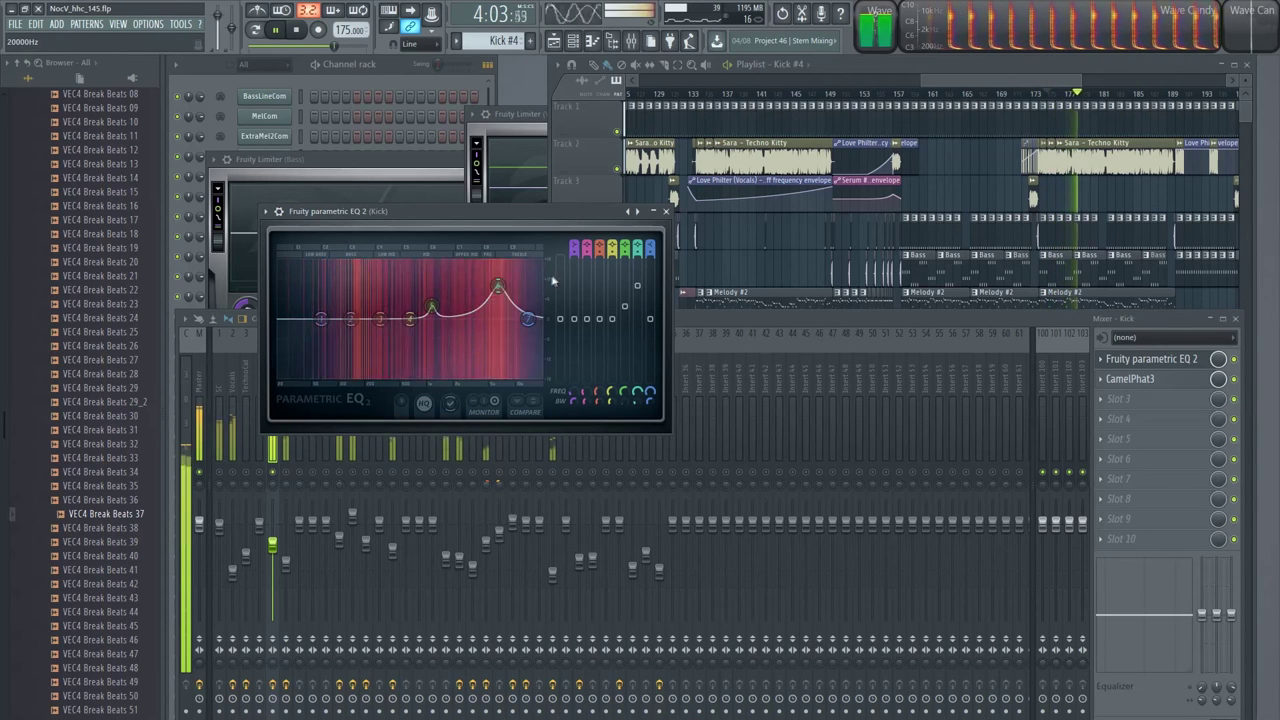
{"action": "key", "text": "space"}
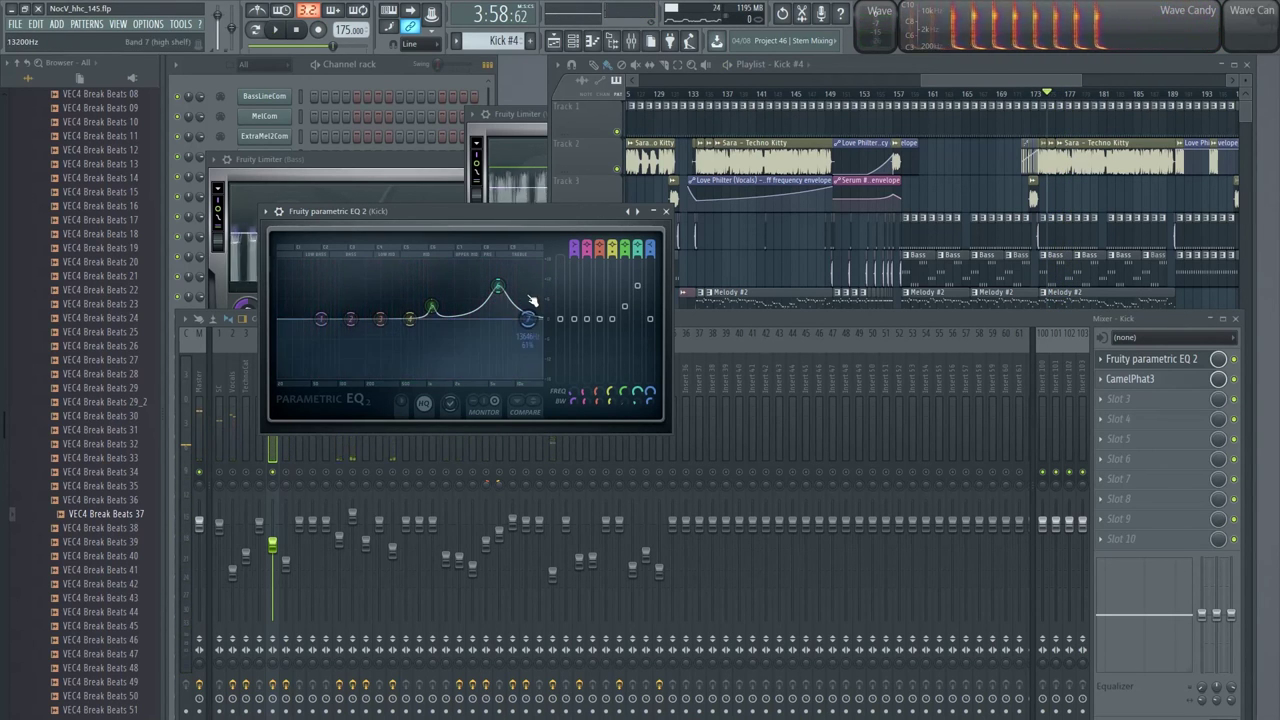
{"action": "left_click", "coordinate": [525, 445]}
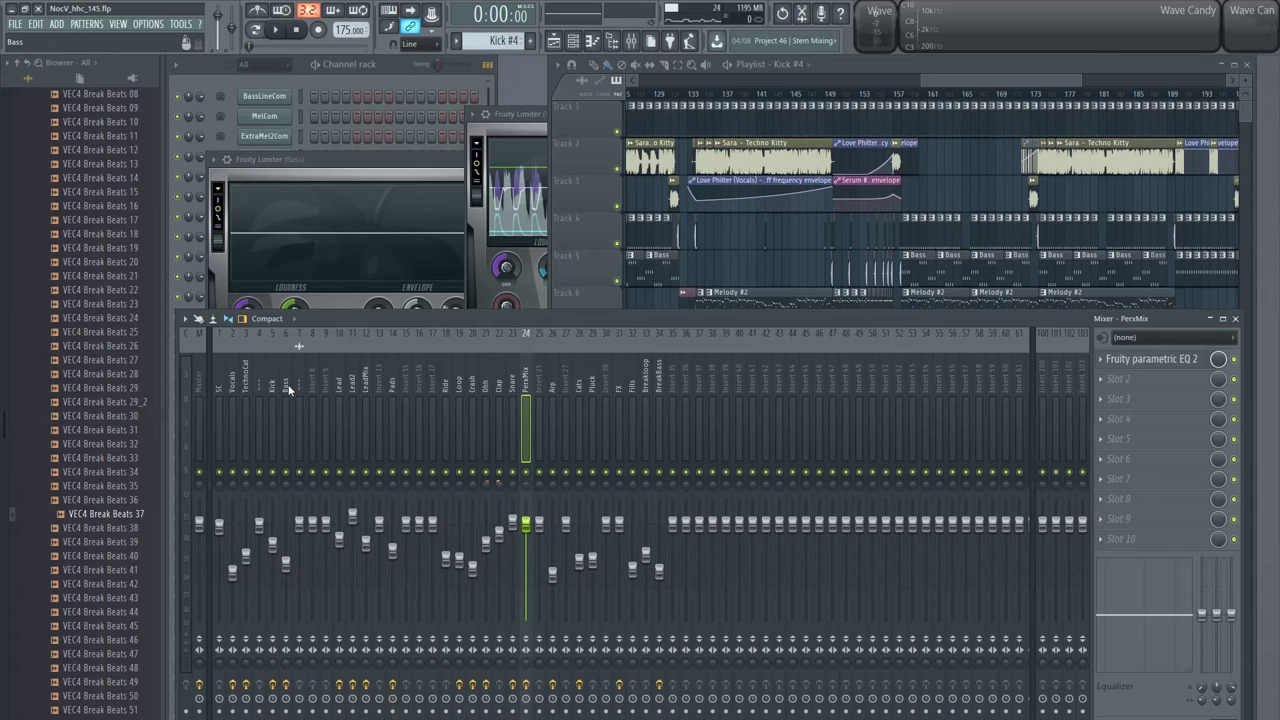
Step: Open the Bass insert's Ozone 5 Imager, showing band widths 0.0%, 31.3%, 84.4% and 75.0%
{"action": "left_click", "coordinate": [287, 420]}
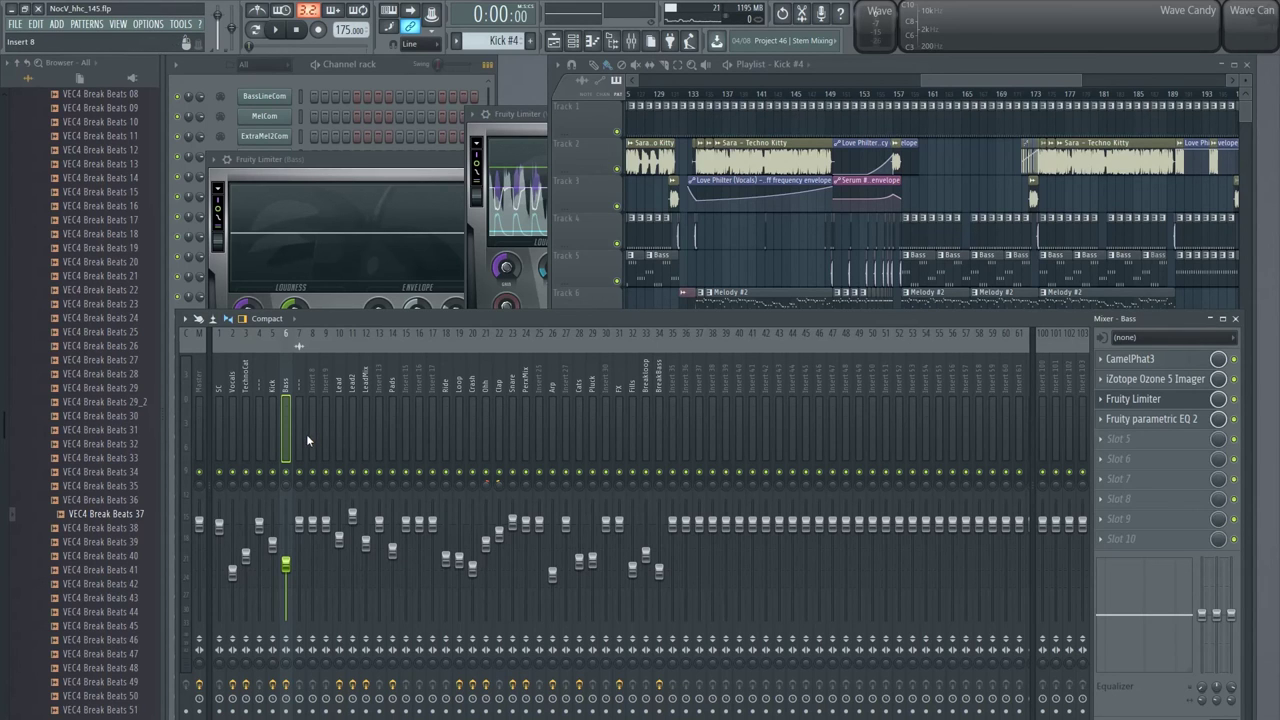
{"action": "left_click", "coordinate": [1130, 380]}
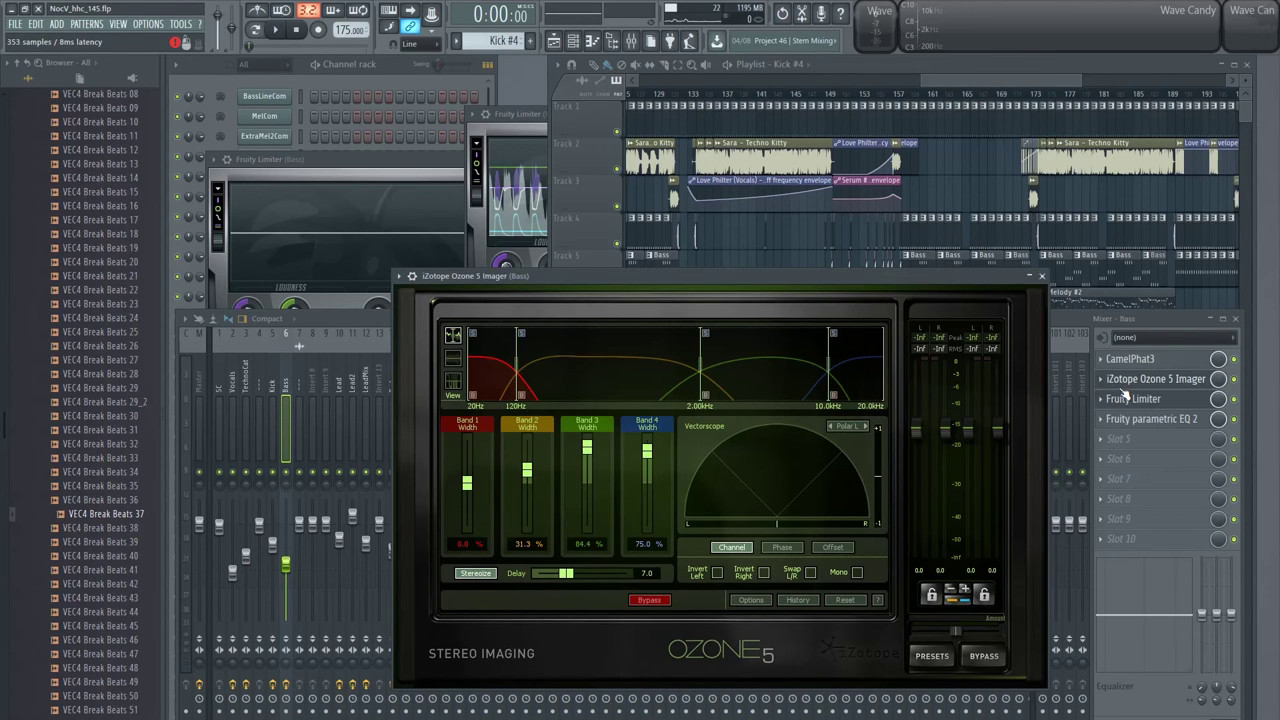
Step: Set the song position to bar 173 and select bars 173–175 in the Playlist
{"action": "left_click", "coordinate": [1067, 76]}
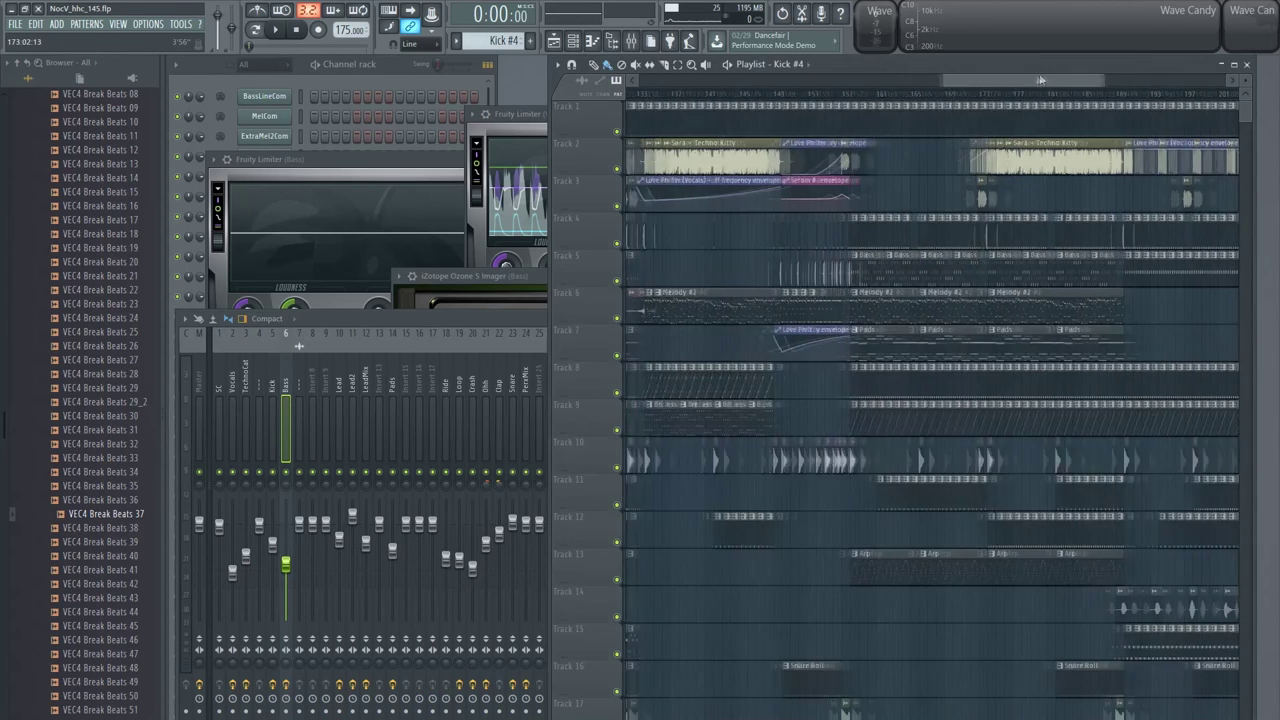
{"action": "scroll", "coordinate": [1067, 76], "scroll_direction": "right", "scroll_amount": 5}
{"action": "left_click", "coordinate": [852, 92]}
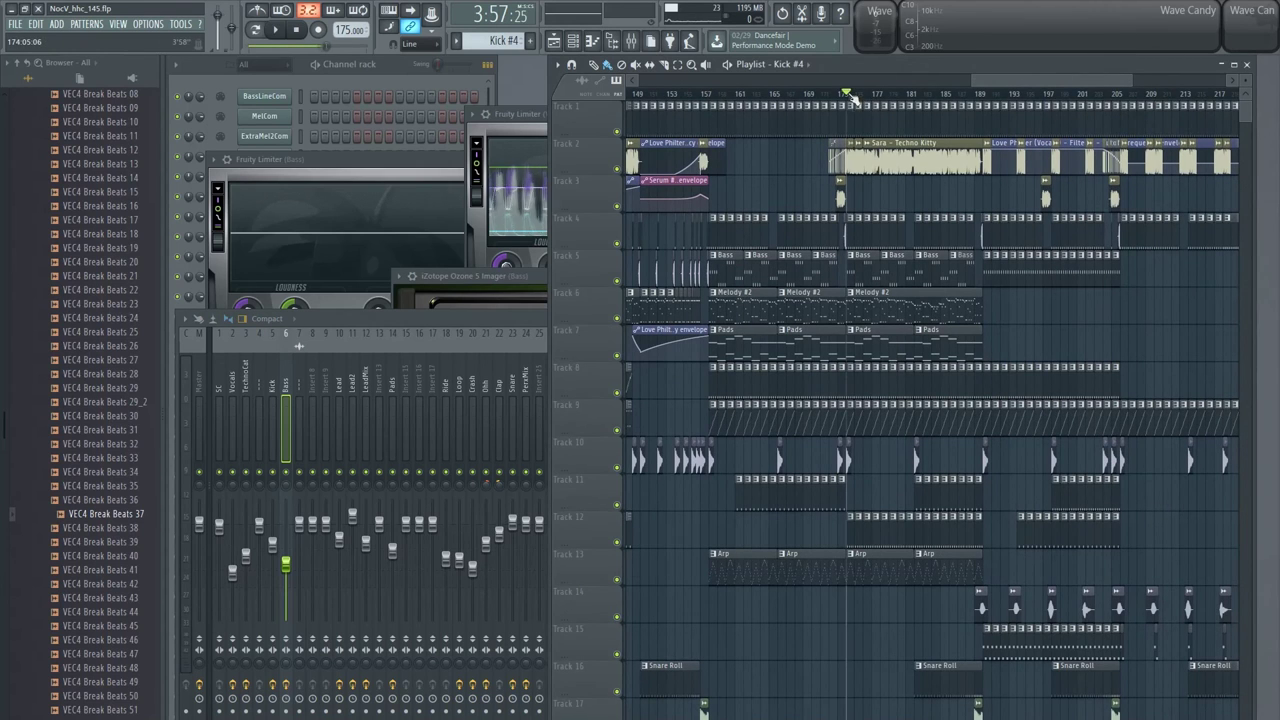
{"action": "left_click_drag", "start_coordinate": [848, 92], "coordinate": [880, 92]}
Step: Audition the bars 173–175 bass section several times, then reopen the Ozone 5 Imager
{"action": "key", "text": "F9"}
{"action": "key", "text": "space"}
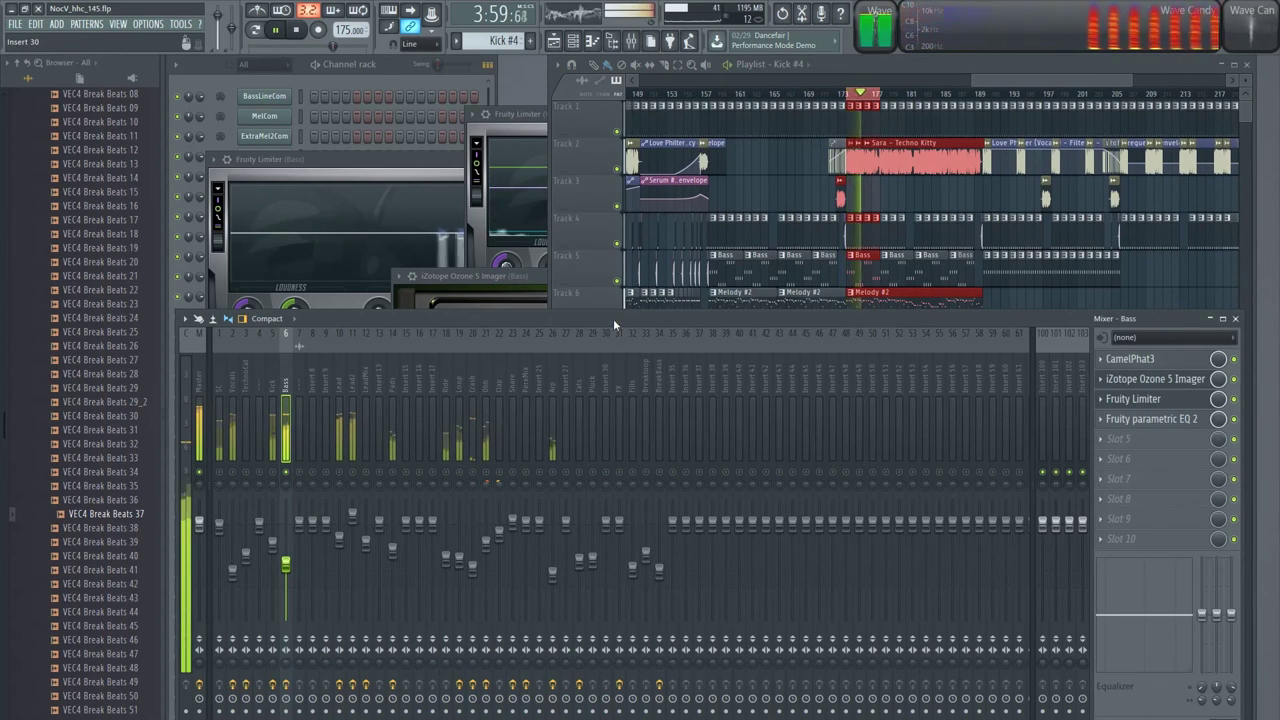
{"action": "key", "text": "space"}
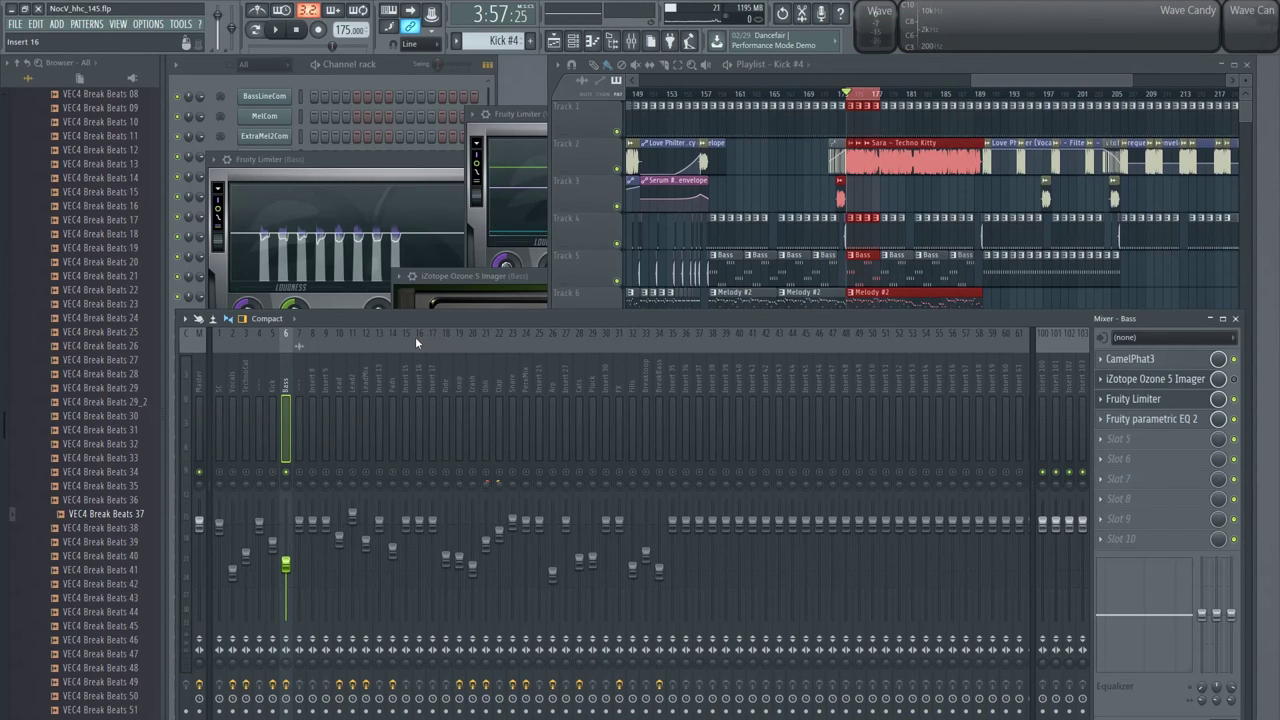
{"action": "key", "text": "space"}
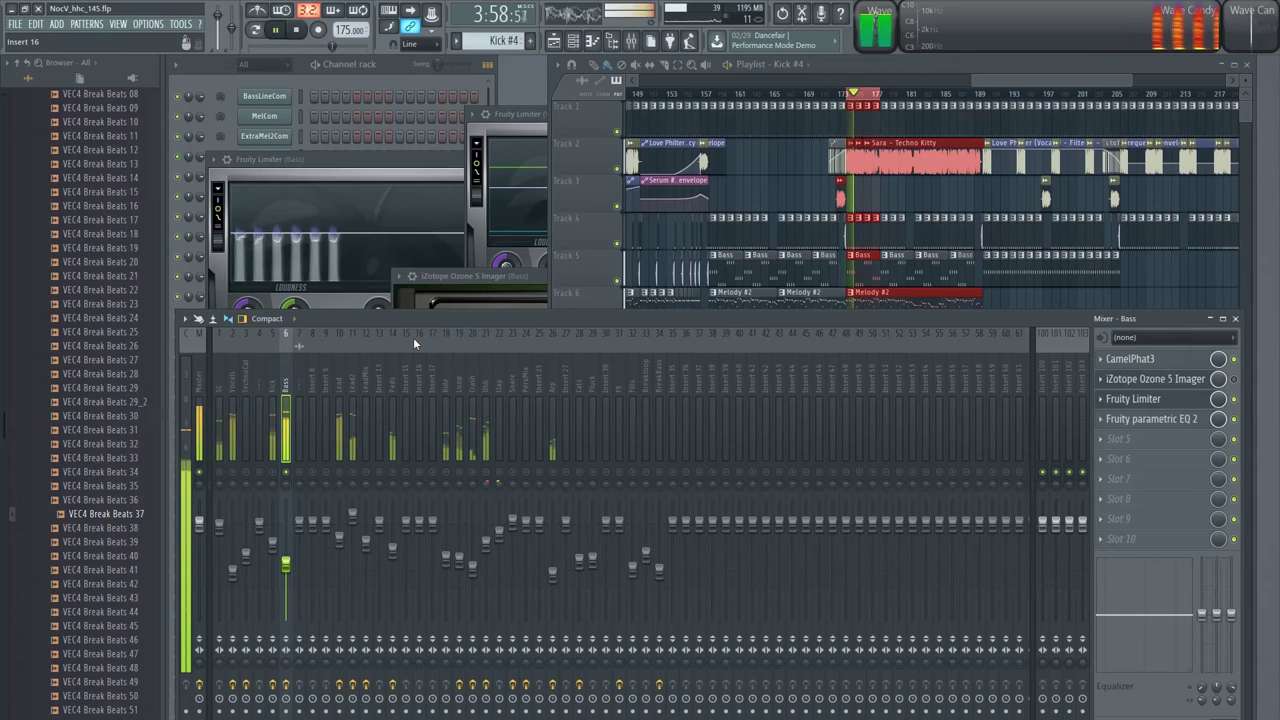
{"action": "key", "text": "space"}
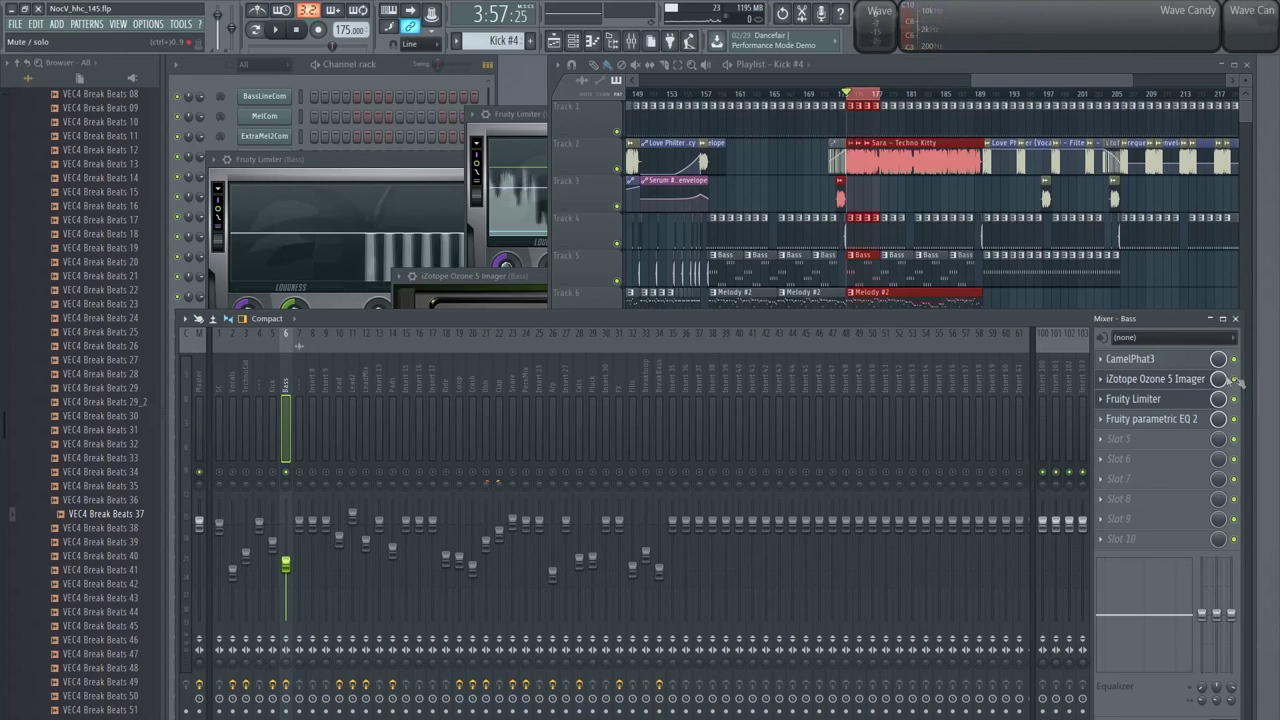
{"action": "key", "text": "space"}
{"action": "key", "text": "space"}
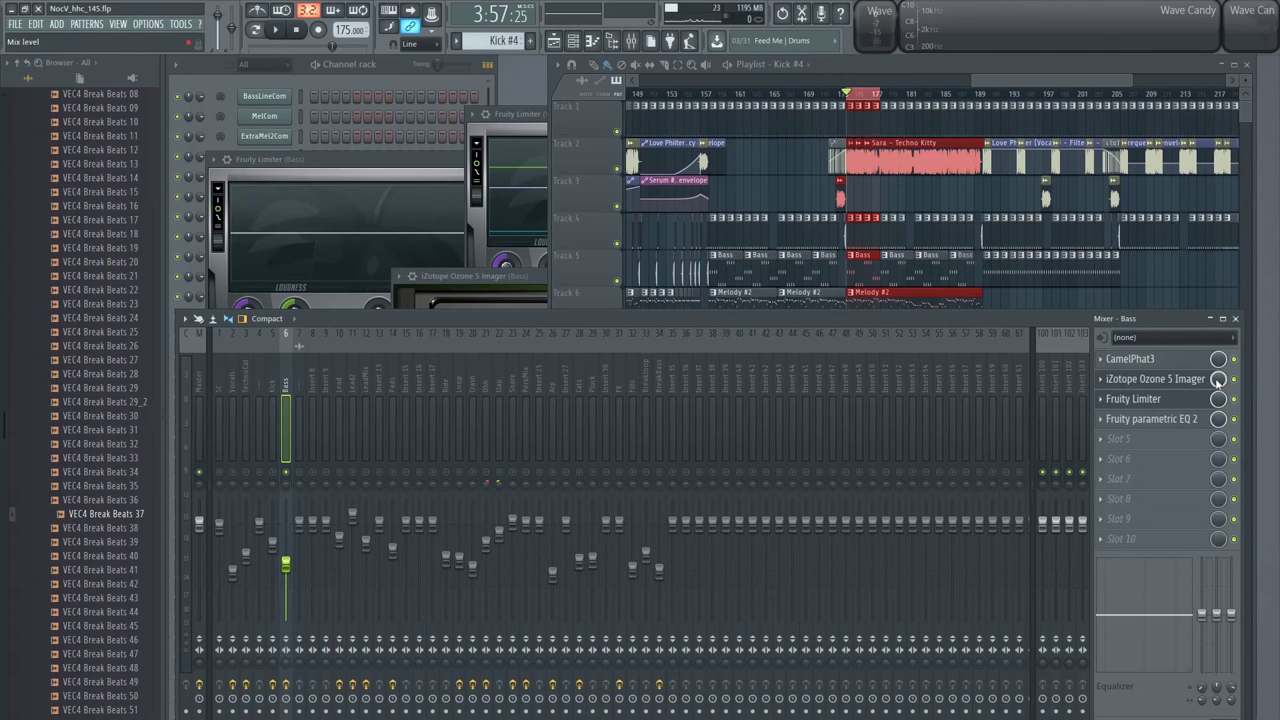
{"action": "left_click", "coordinate": [1180, 379]}
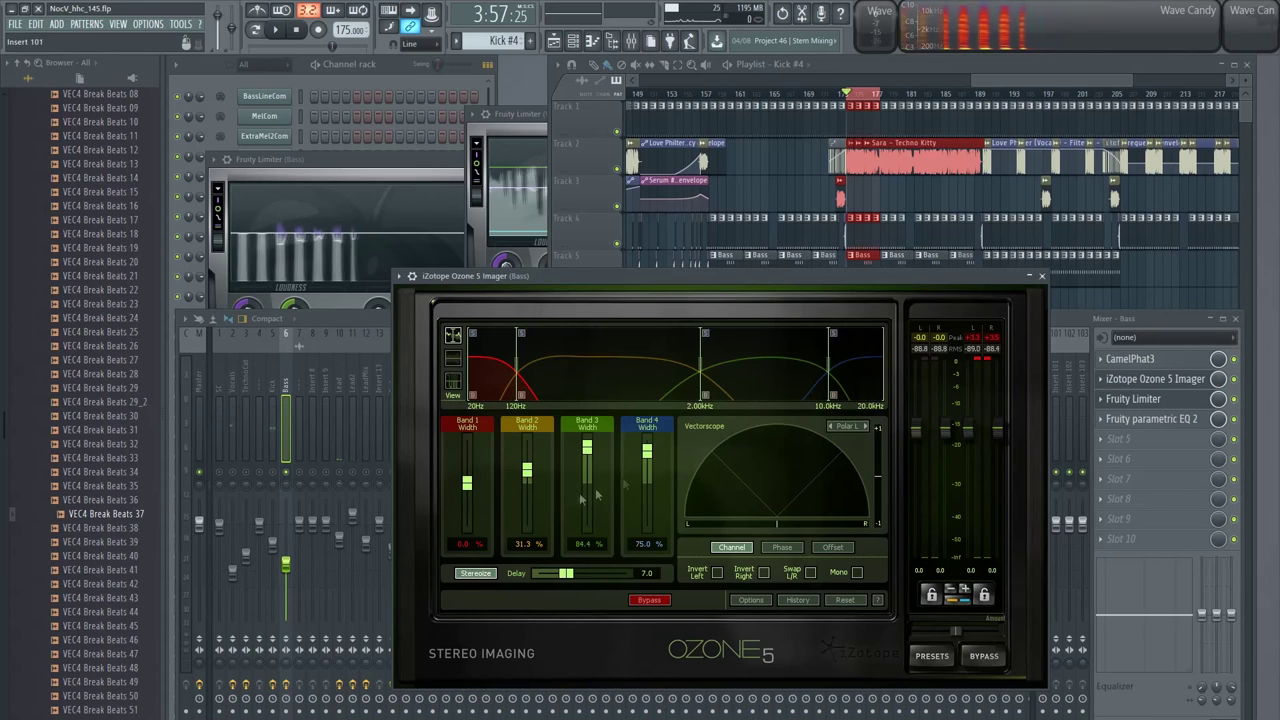
Step: Remove the Bass slot's Ozone 5 Imager and load a fresh instance with all widths at 0.0%
{"action": "left_click", "coordinate": [1101, 379]}
{"action": "mouse_move", "coordinate": [1117, 397]}
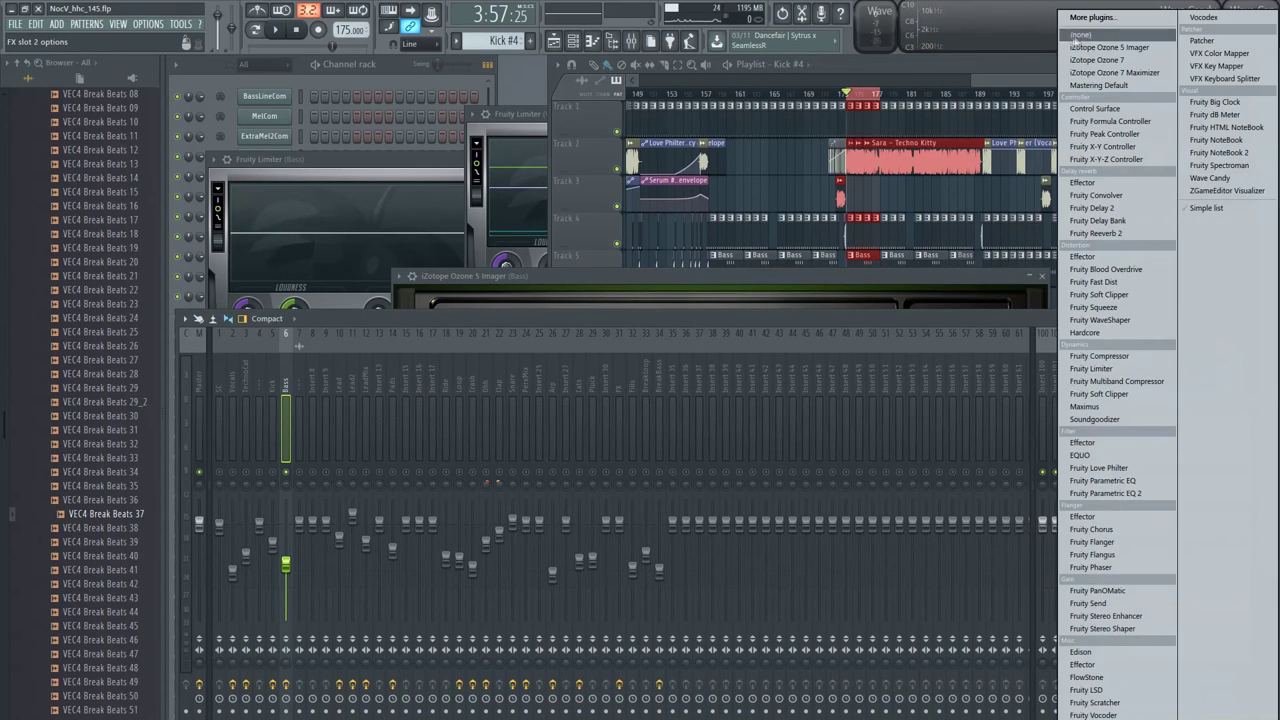
{"action": "left_click", "coordinate": [1076, 38]}
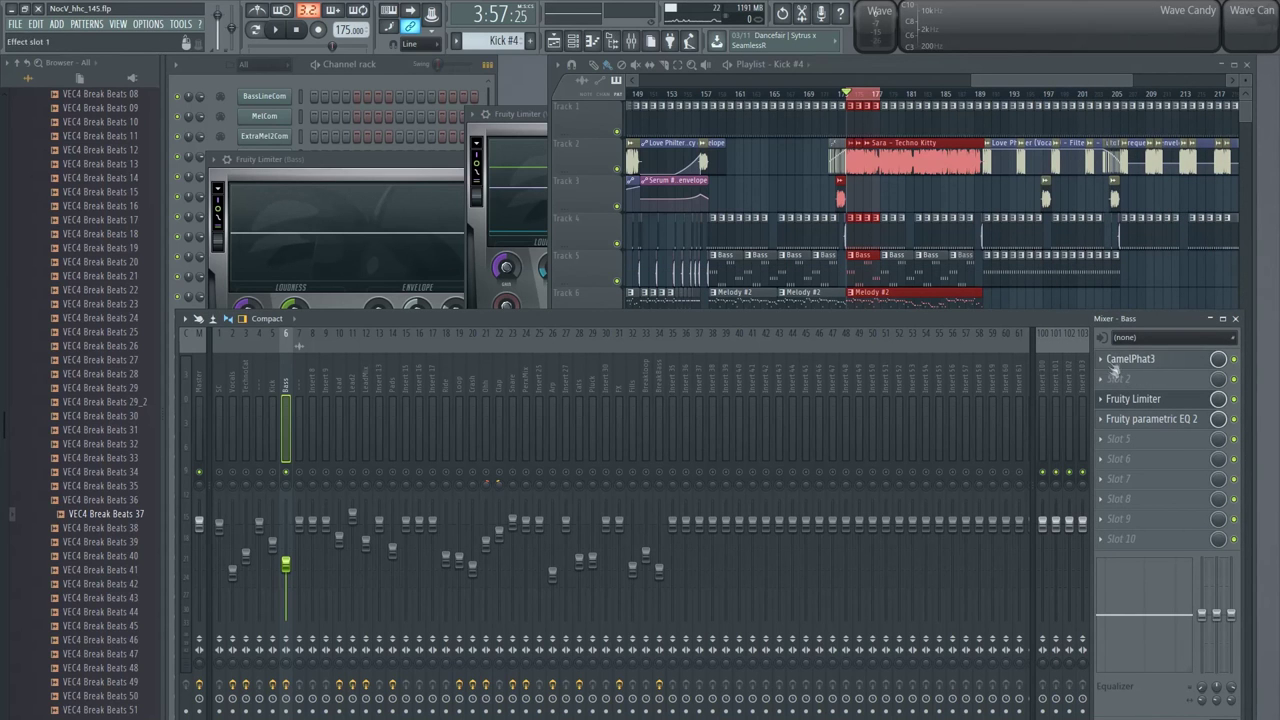
{"action": "key", "text": "space"}
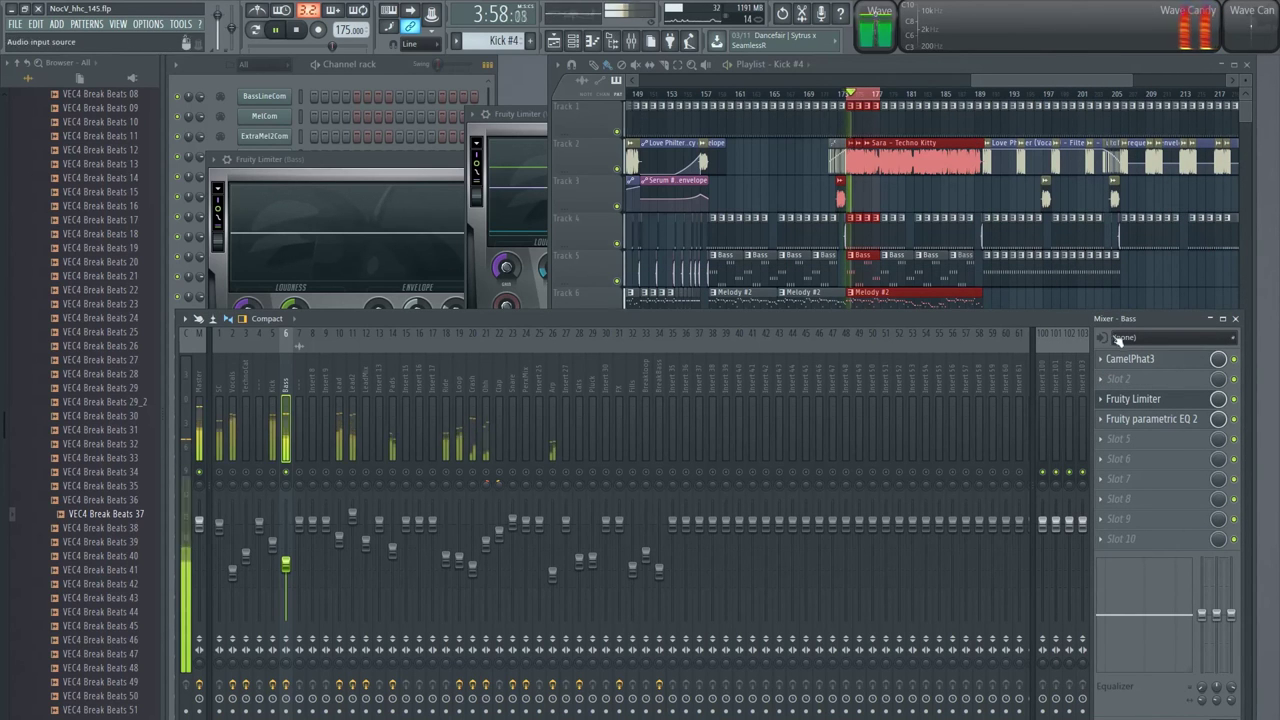
{"action": "key", "text": "space"}
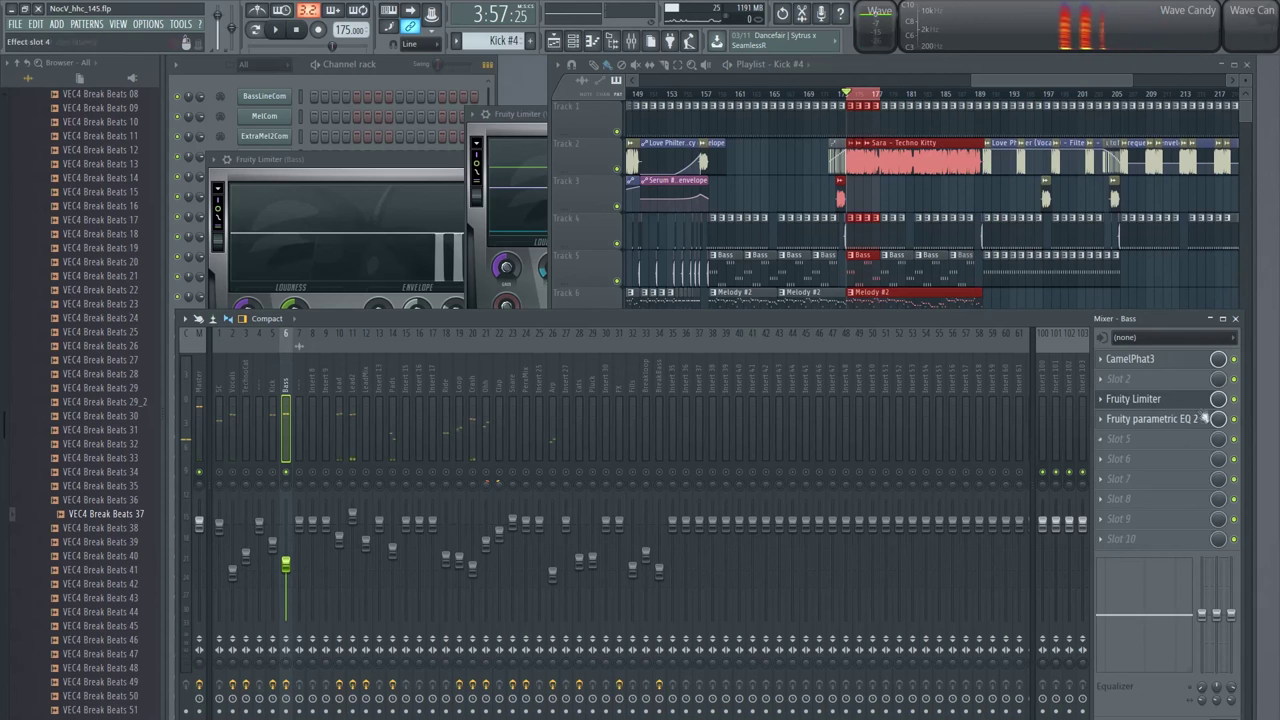
{"action": "left_click", "coordinate": [1108, 381]}
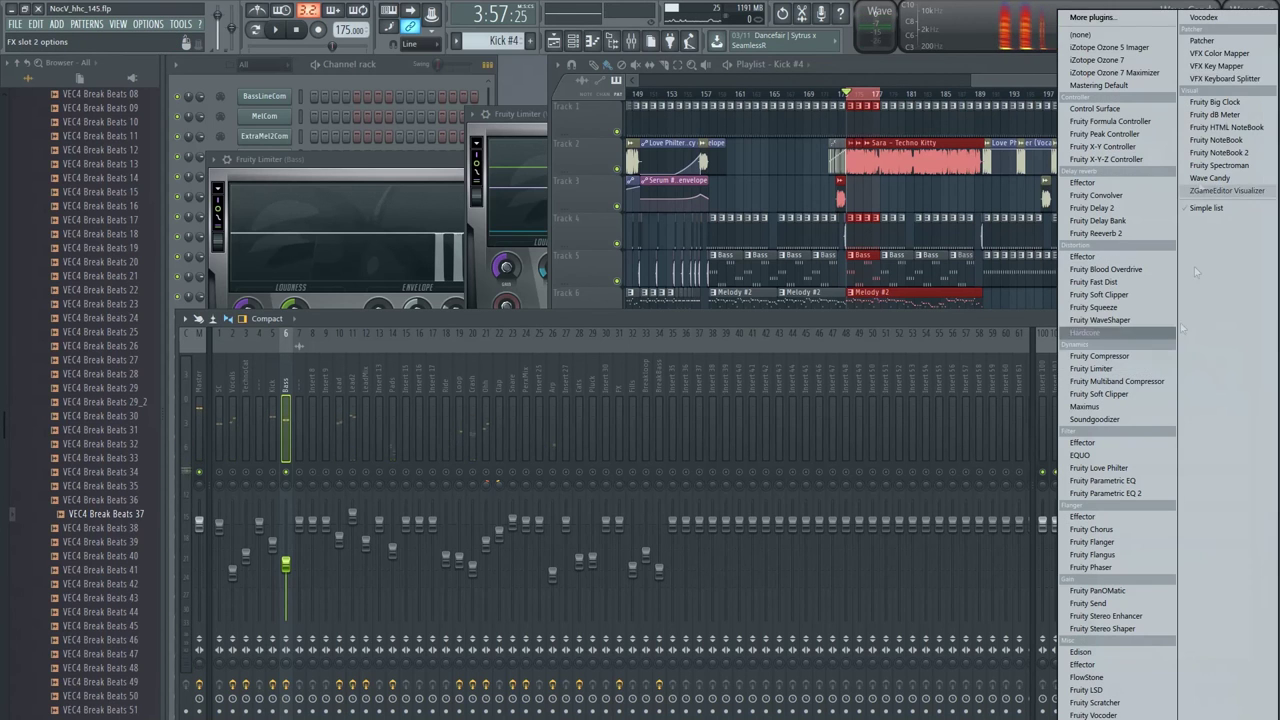
{"action": "left_click", "coordinate": [1108, 47]}
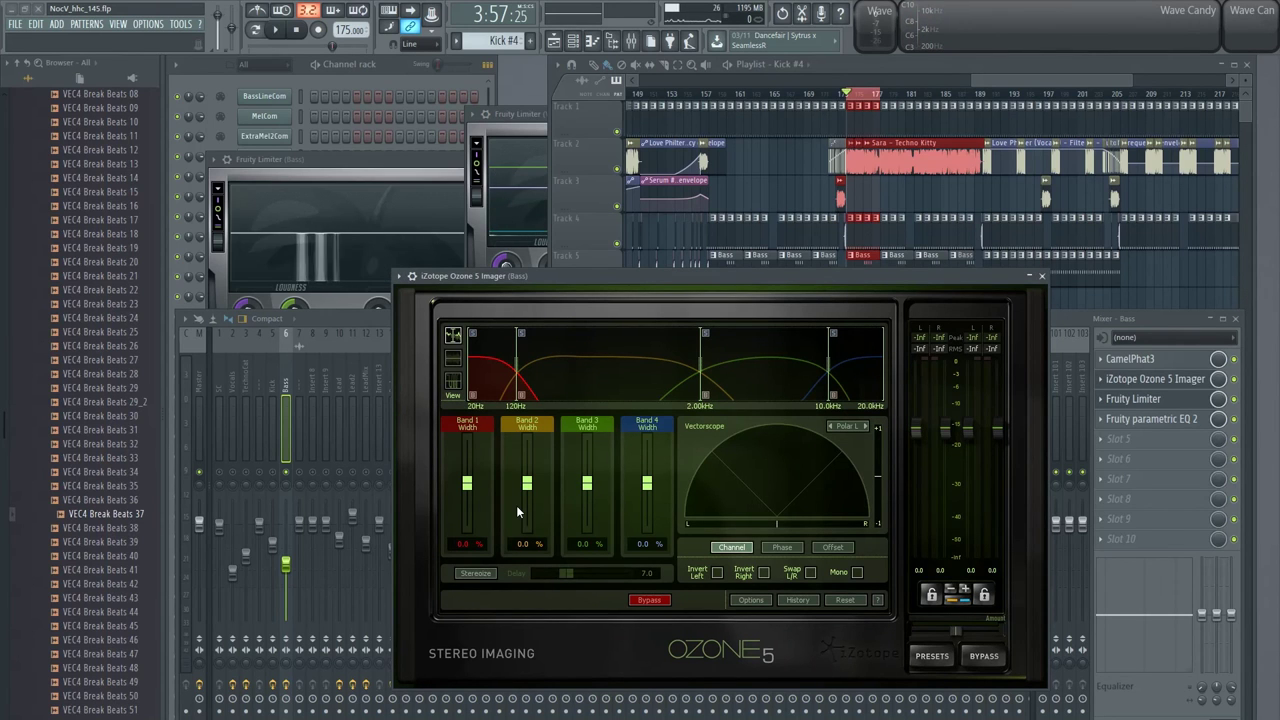
Step: Enable Stereoize (delay 7.0) in the Bass Ozone 5 Imager and play to hear it
{"action": "left_click", "coordinate": [330, 314]}
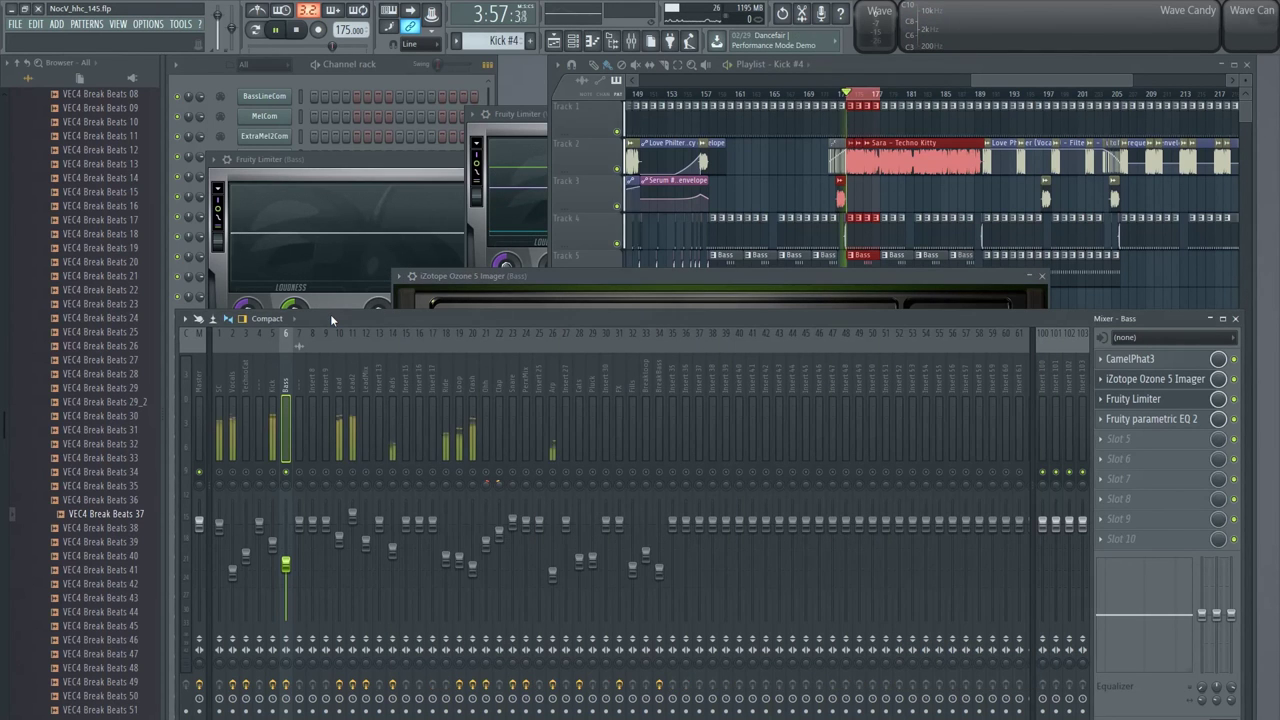
{"action": "left_click", "coordinate": [1145, 381]}
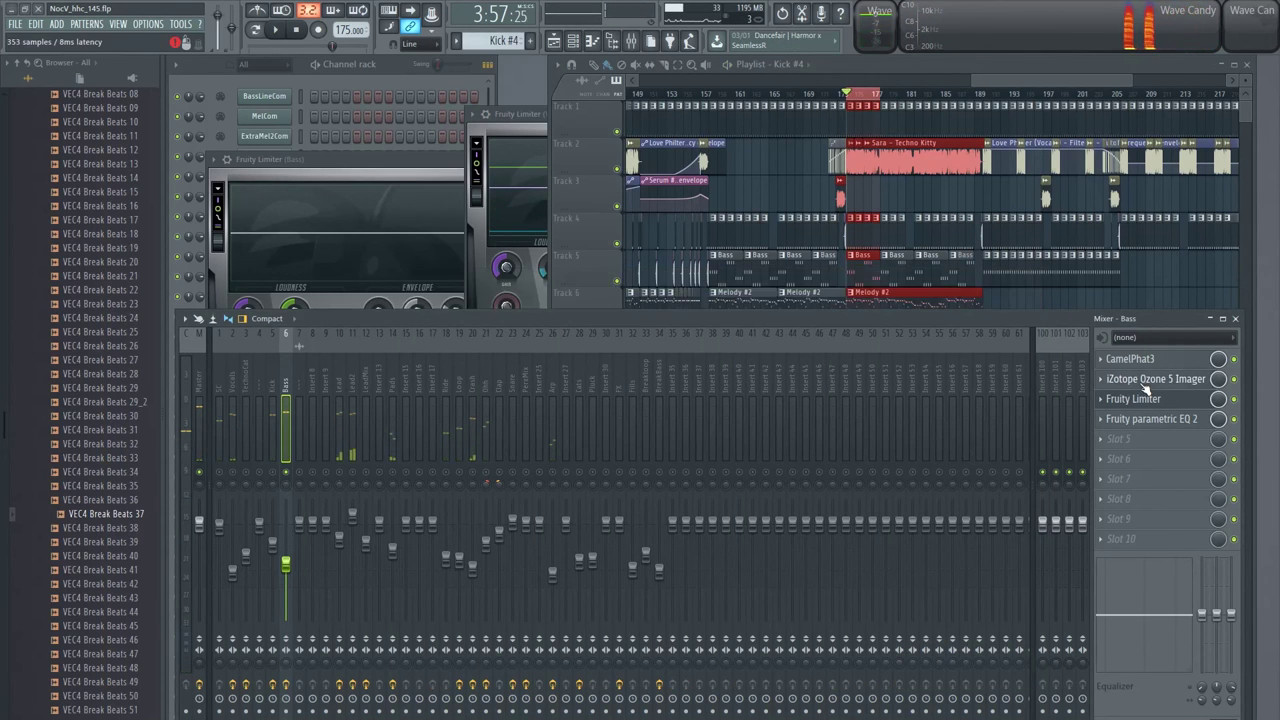
{"action": "left_click", "coordinate": [1145, 381]}
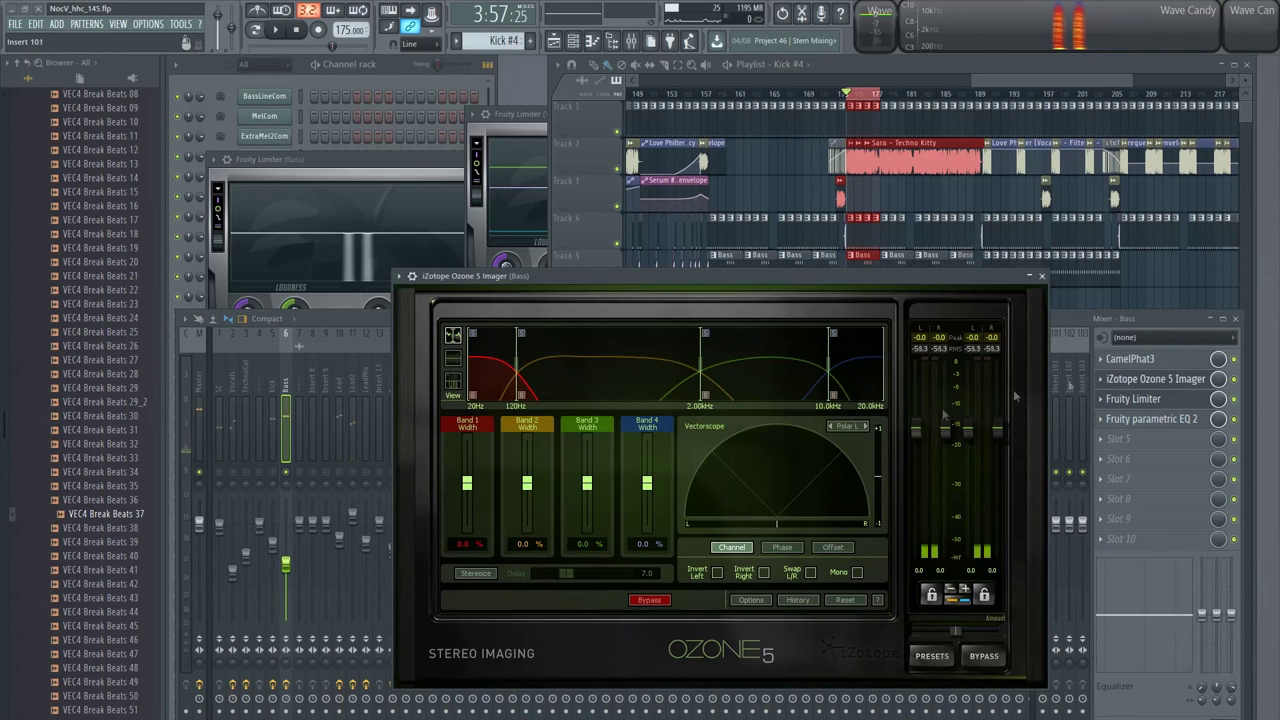
{"action": "left_click", "coordinate": [477, 573]}
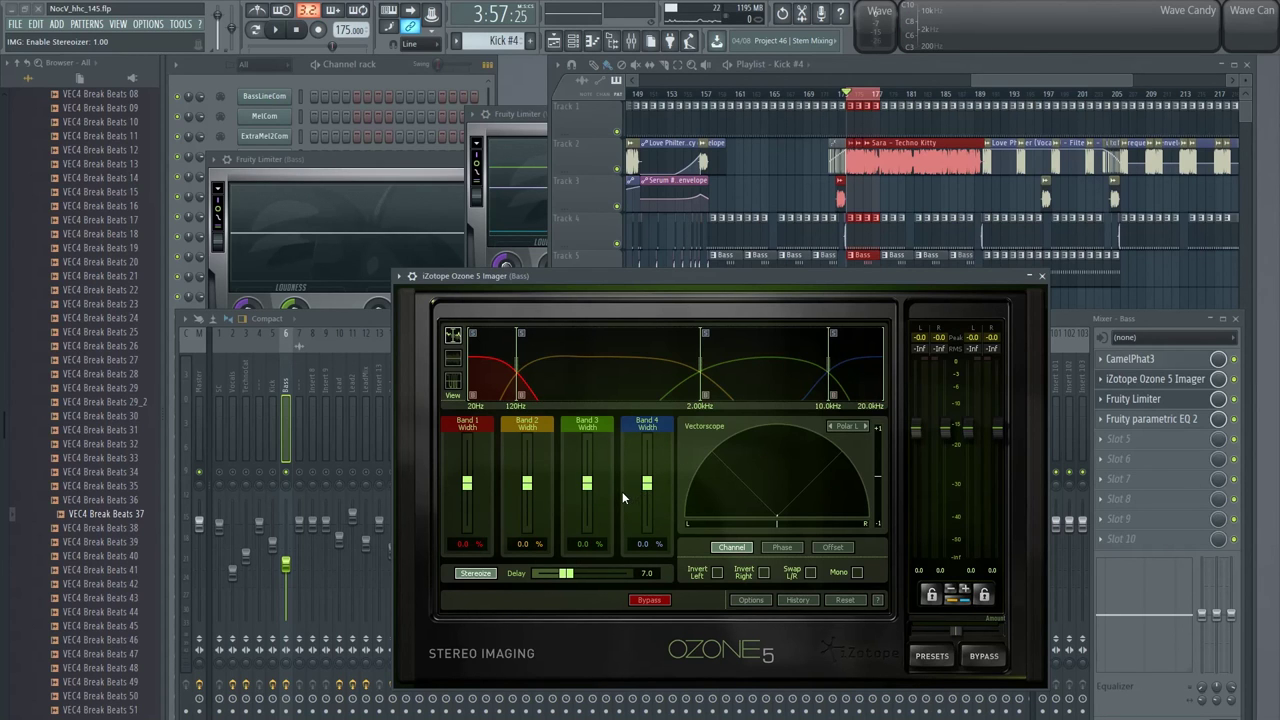
{"action": "left_click", "coordinate": [1058, 320]}
{"action": "key", "text": "space"}
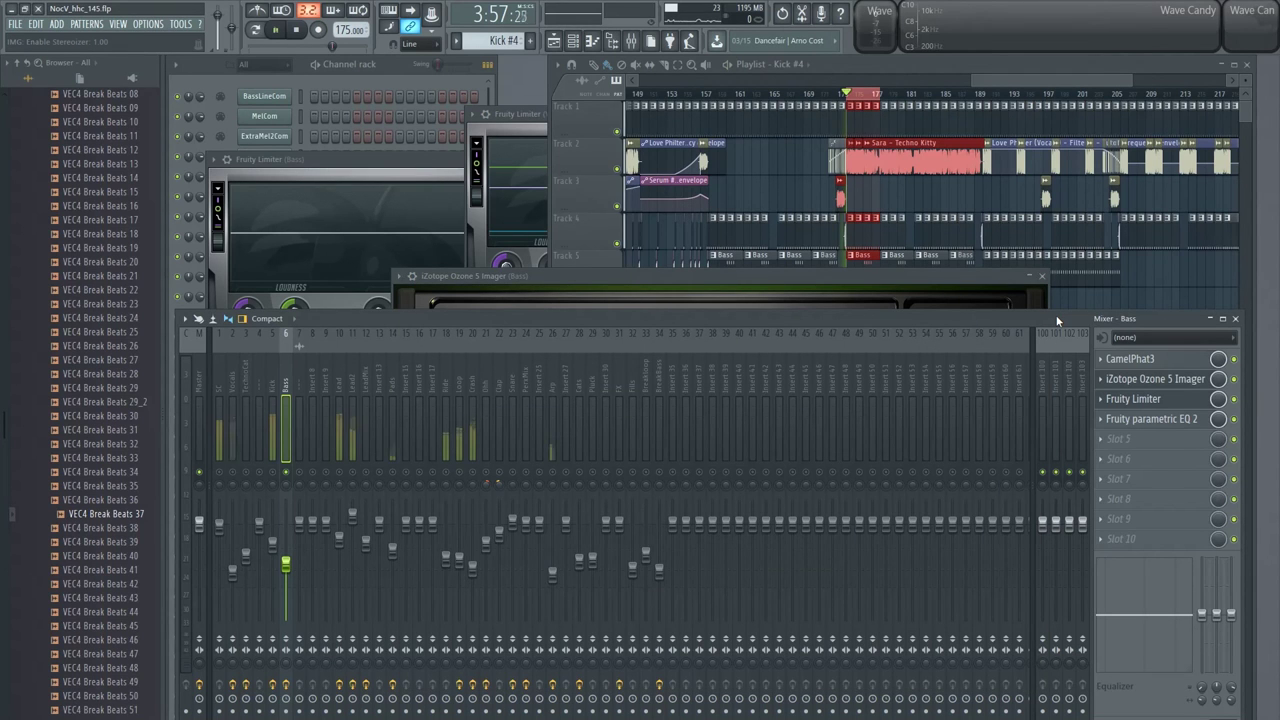
{"action": "left_click", "coordinate": [1145, 378]}
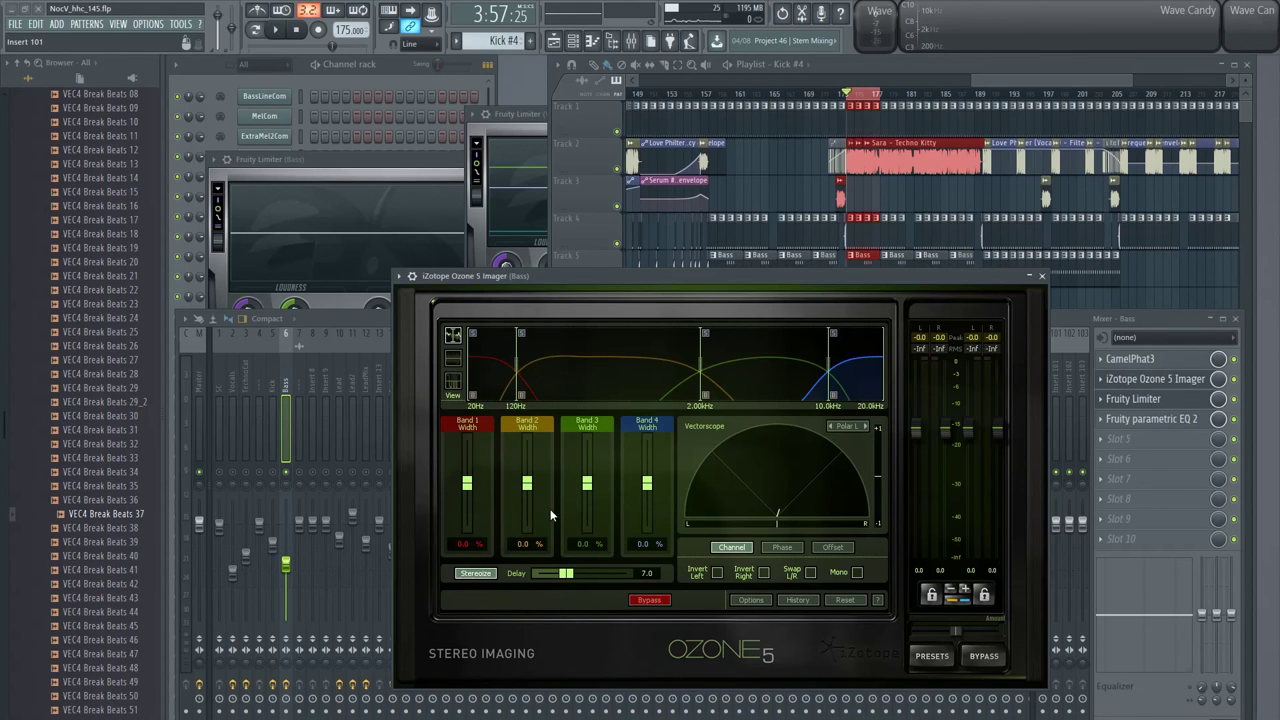
Step: Widen the bass bands: band 3 to 76.6%, band 4 to 40.6%, band 2 to 45.3%
{"action": "left_click_drag", "start_coordinate": [587, 487], "coordinate": [602, 458]}
{"action": "left_click", "coordinate": [1062, 318]}
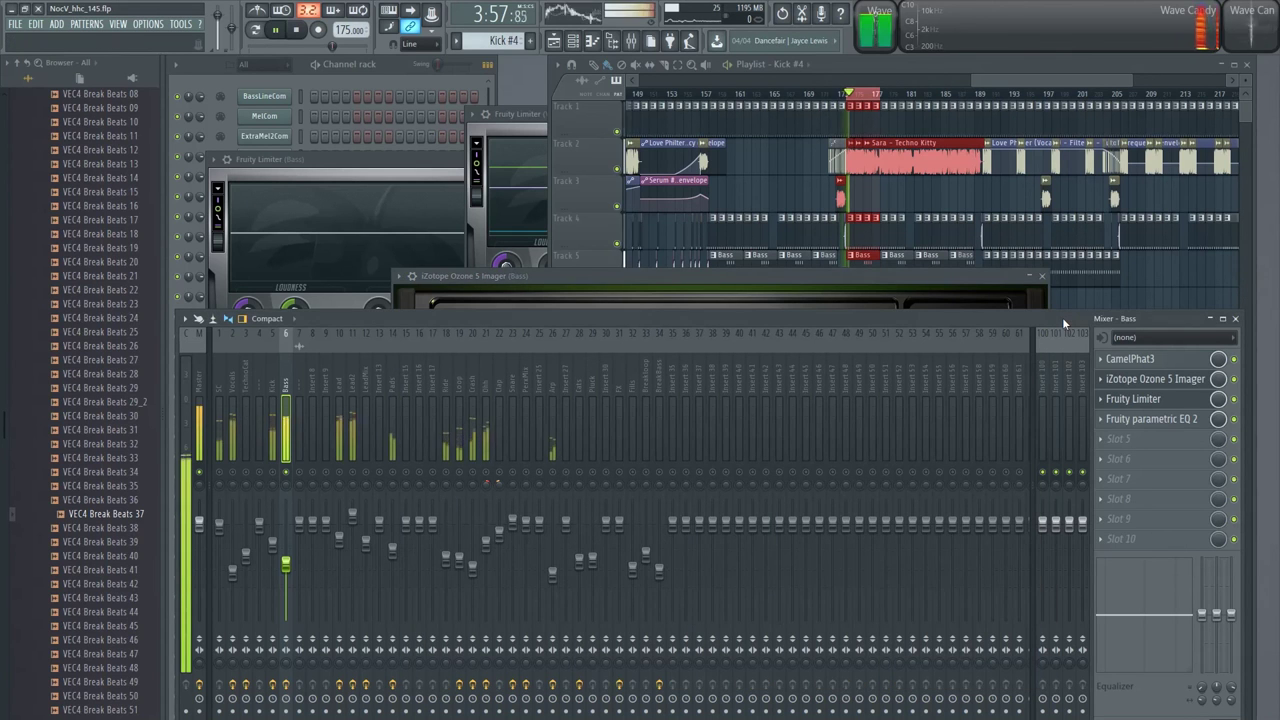
{"action": "left_click", "coordinate": [1150, 379]}
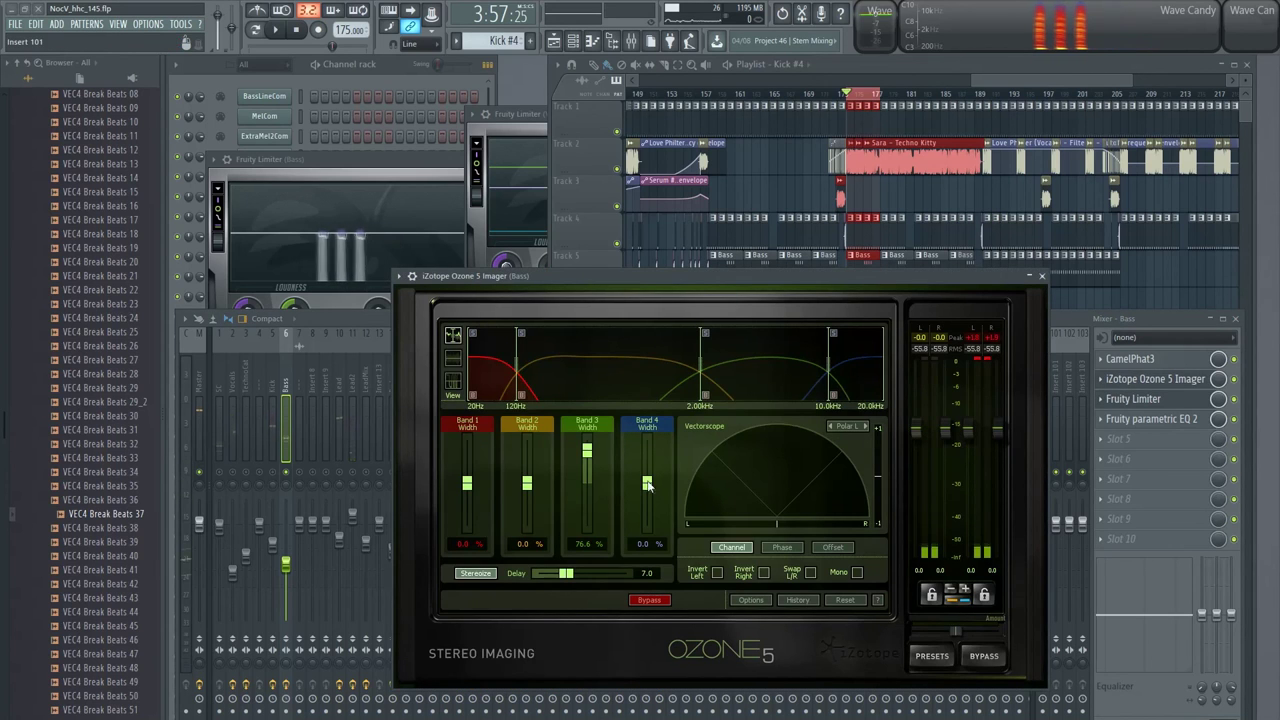
{"action": "left_click_drag", "start_coordinate": [647, 483], "coordinate": [647, 465]}
{"action": "left_click_drag", "start_coordinate": [527, 483], "coordinate": [527, 461]}
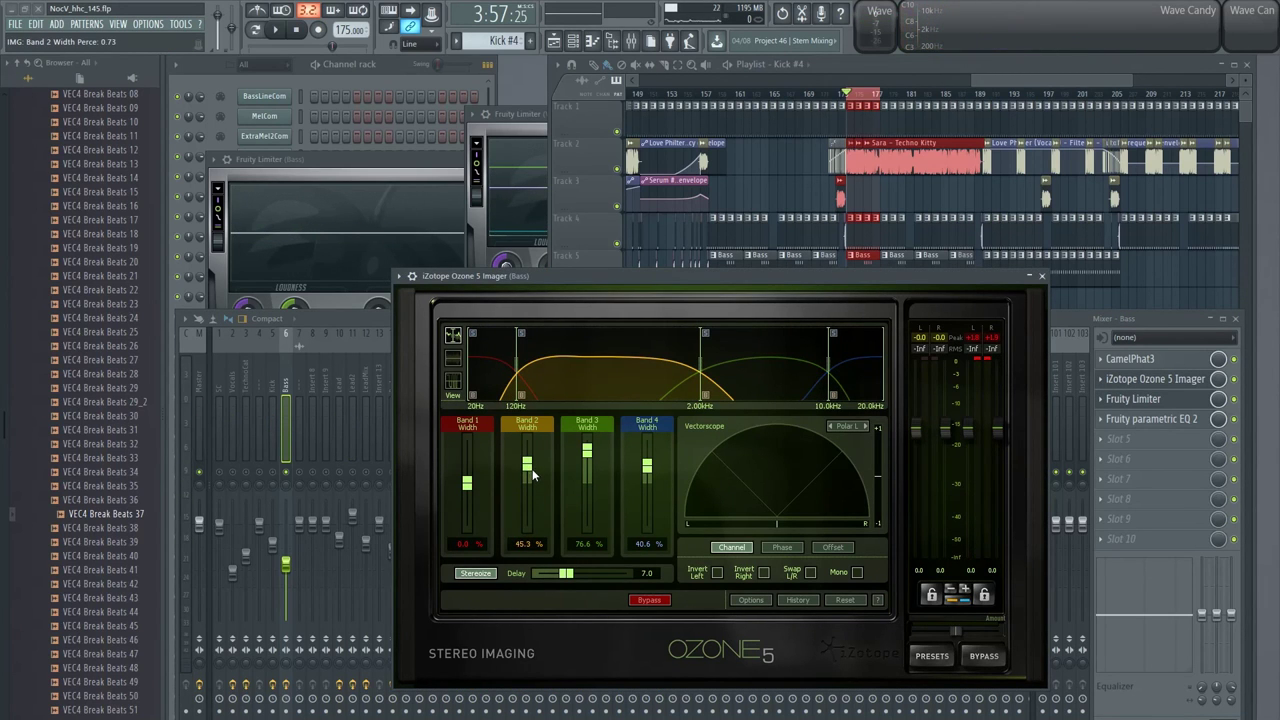
Step: Raise band 1 width to 100%, play to check the widened bass, then close the Imager
{"action": "left_click", "coordinate": [1070, 320]}
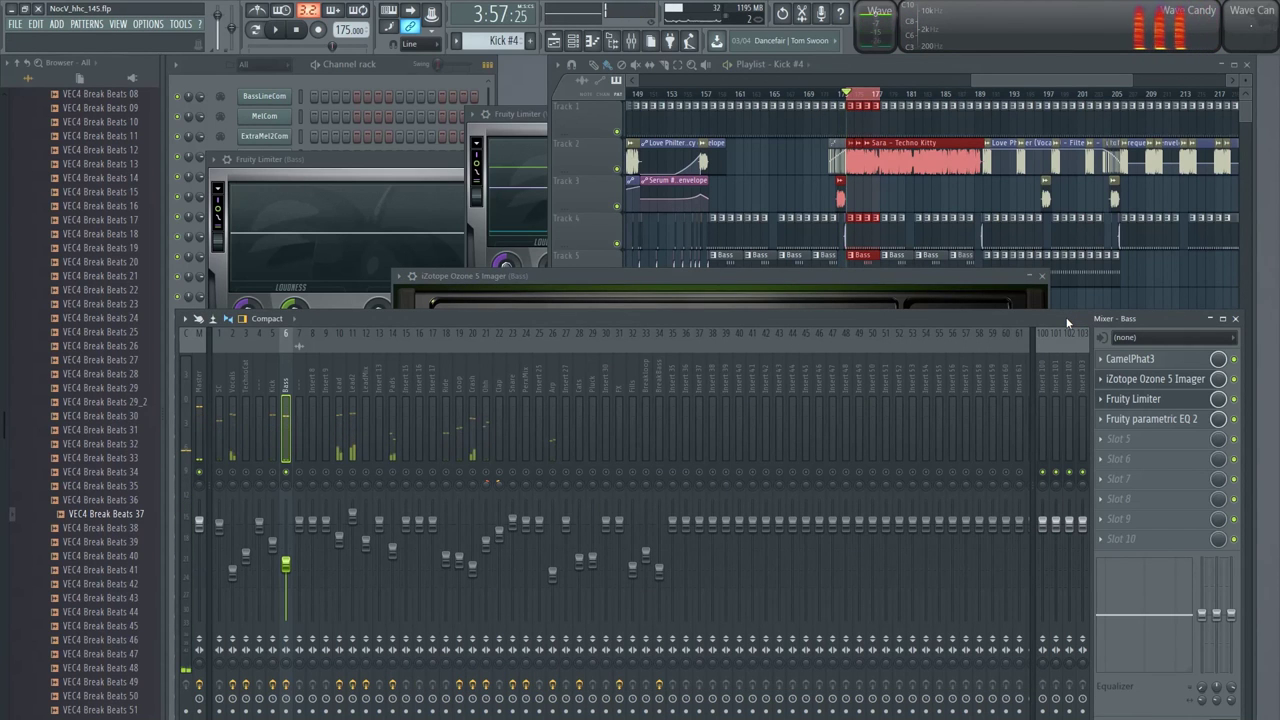
{"action": "left_click", "coordinate": [1172, 378]}
{"action": "left_click", "coordinate": [1172, 378]}
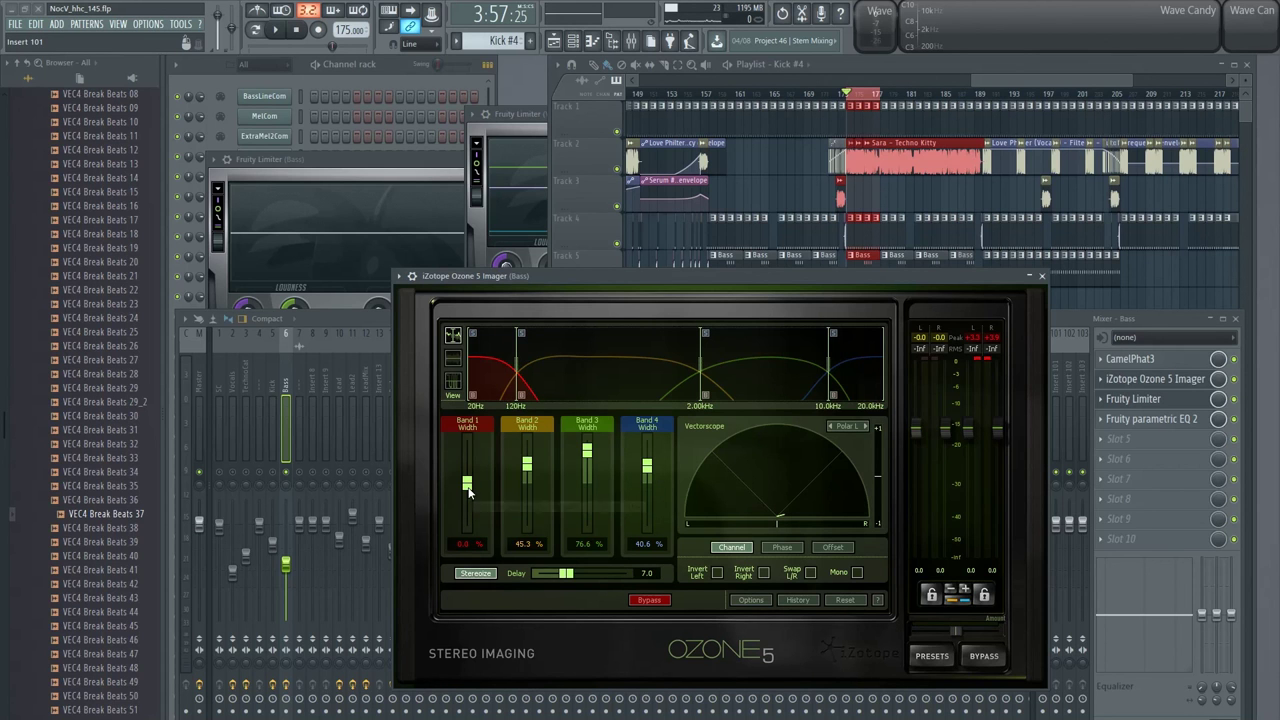
{"action": "left_click_drag", "start_coordinate": [467, 487], "coordinate": [467, 438]}
{"action": "left_click", "coordinate": [956, 70]}
{"action": "key", "text": "space"}
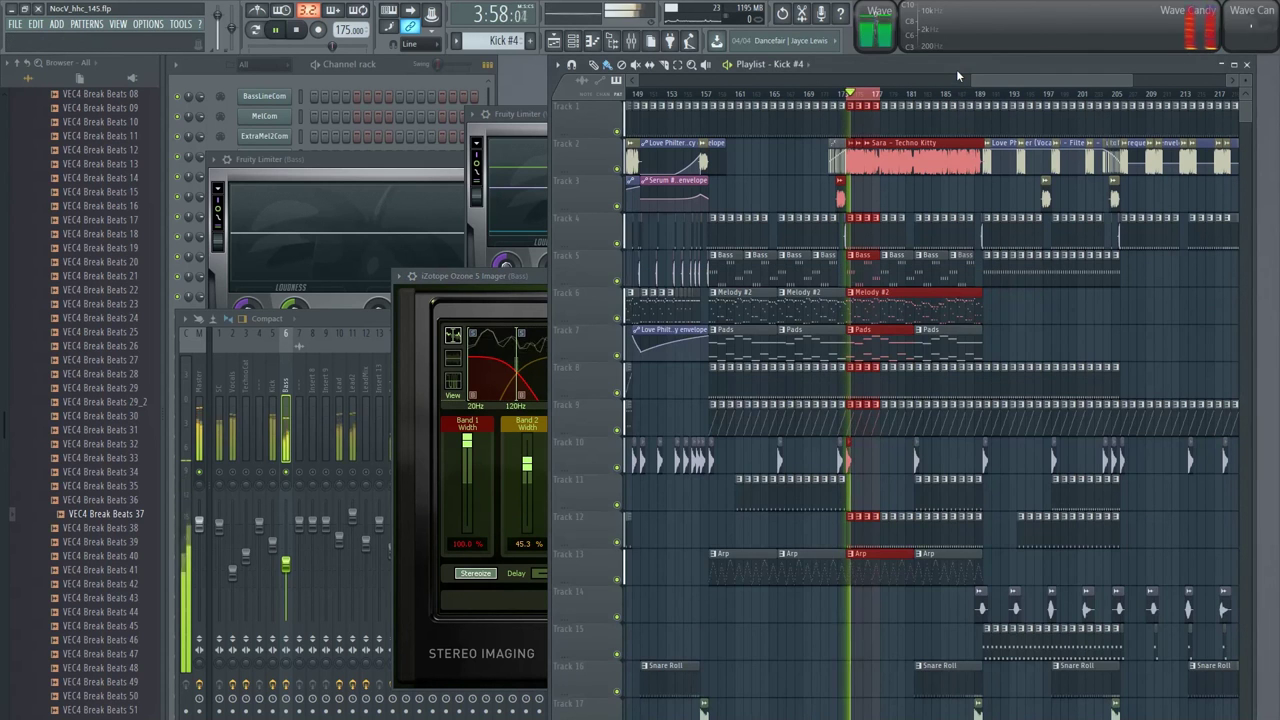
{"action": "left_click", "coordinate": [540, 276]}
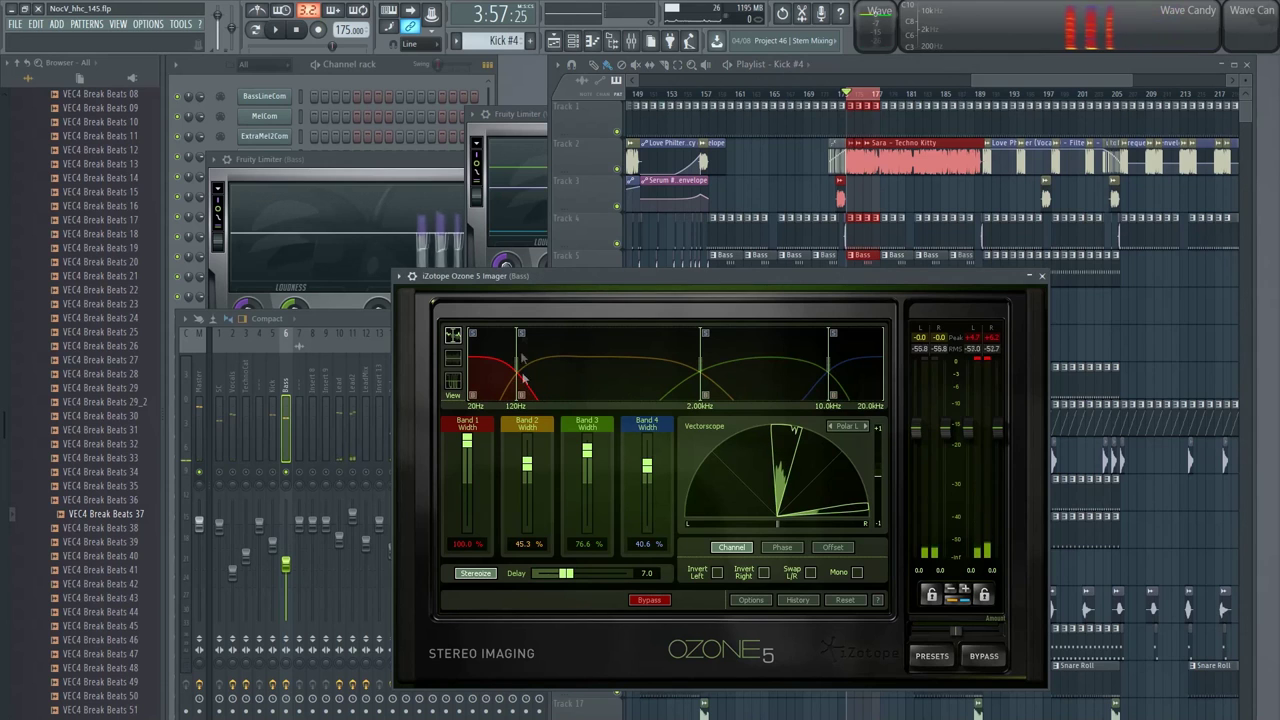
{"action": "key", "text": "Escape"}
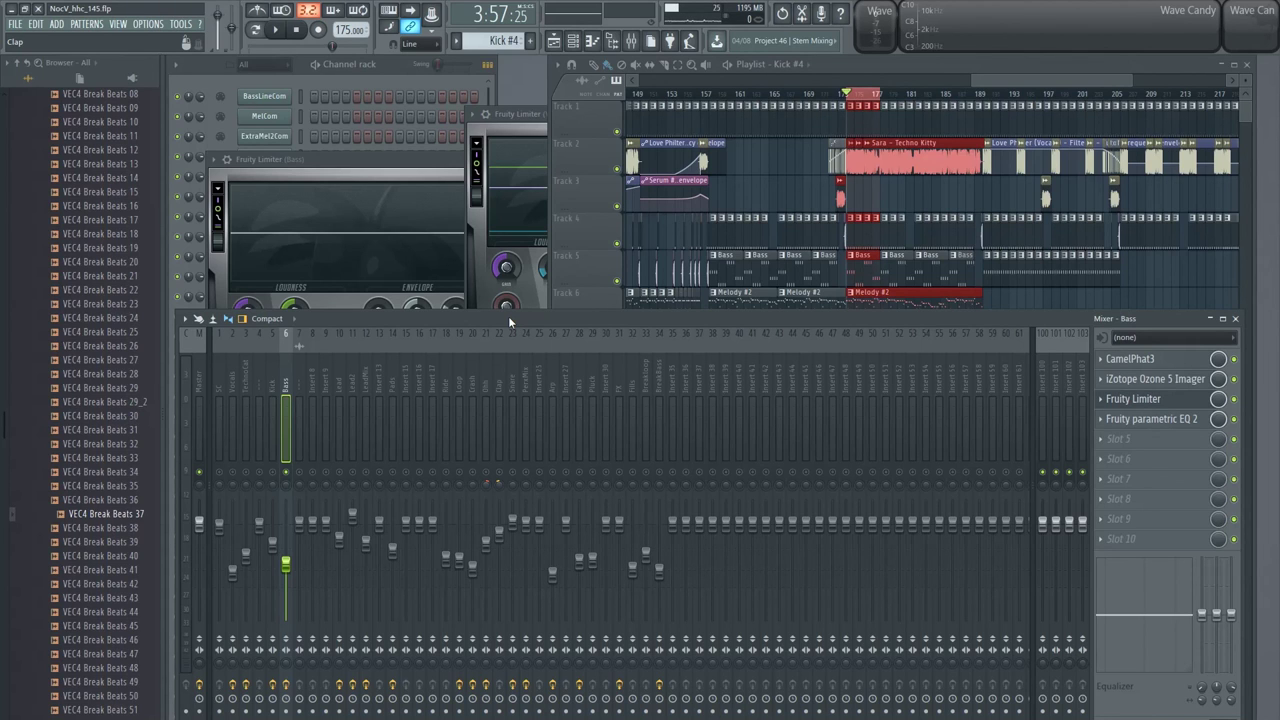
Step: Select the Kick mixer strip and play the song twice to listen to the kick
{"action": "left_click", "coordinate": [271, 384]}
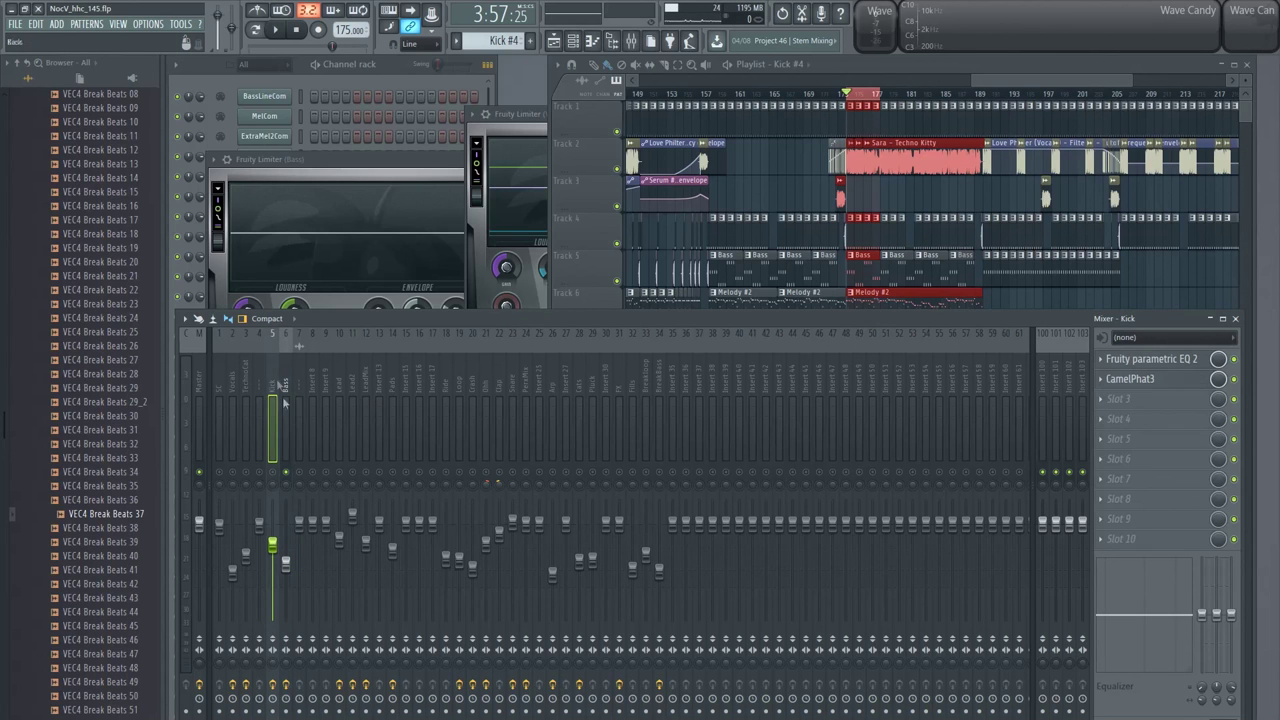
{"action": "left_click", "coordinate": [877, 67]}
{"action": "key", "text": "space"}
{"action": "left_click", "coordinate": [496, 320]}
{"action": "key", "text": "space"}
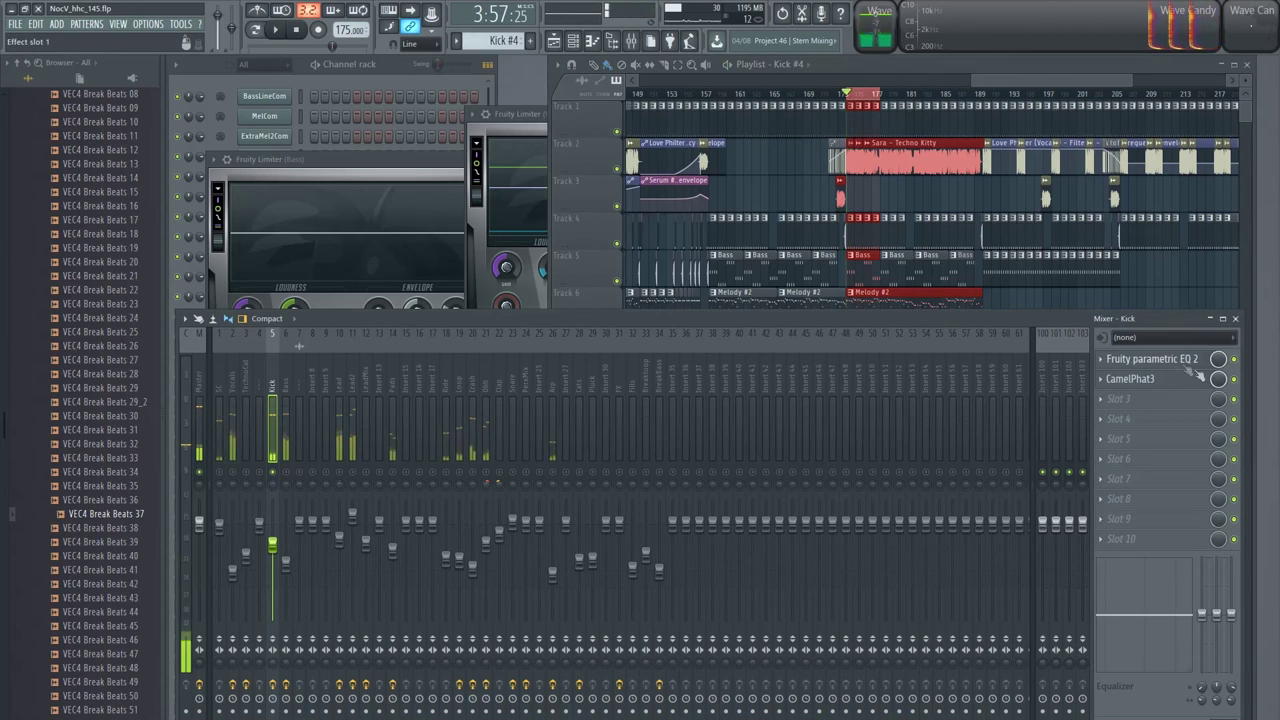
{"action": "key", "text": "space"}
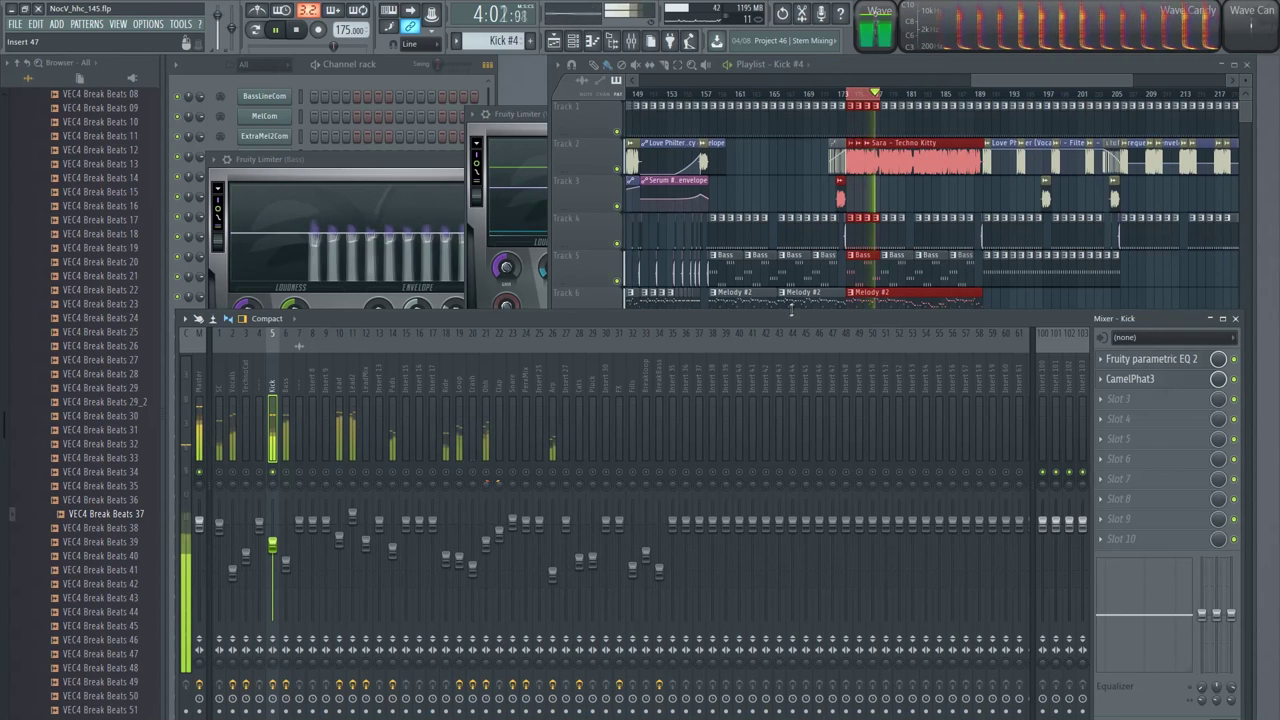
{"action": "key", "text": "space"}
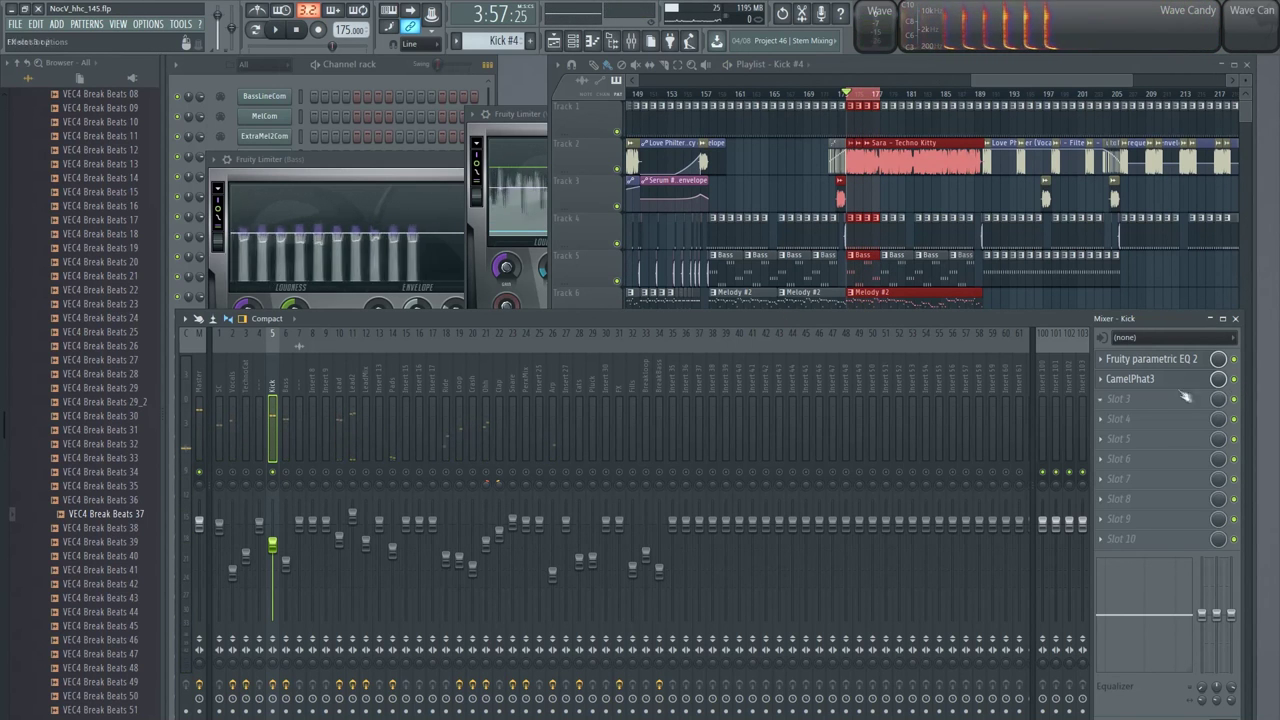
Step: Clear the Kick's CamelPhat3 preset, enable Distortion with Tube at 6%, and play to hear it
{"action": "left_click", "coordinate": [1140, 379]}
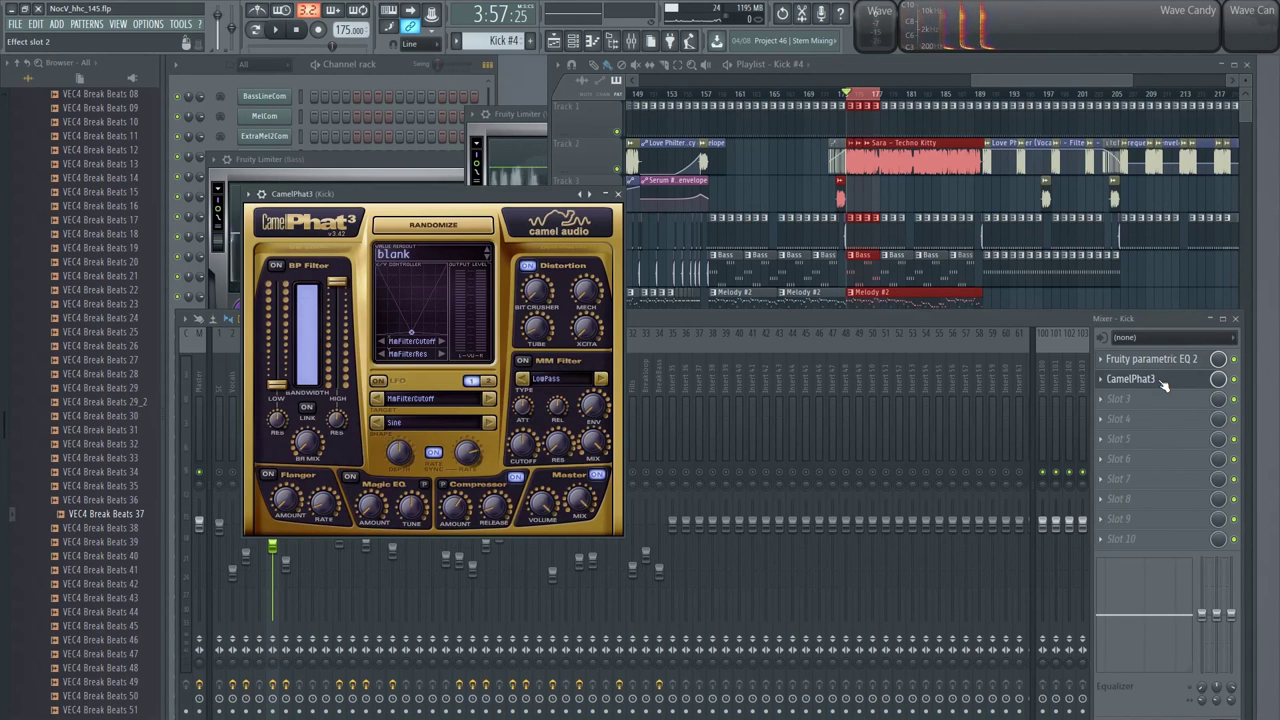
{"action": "left_click", "coordinate": [415, 252]}
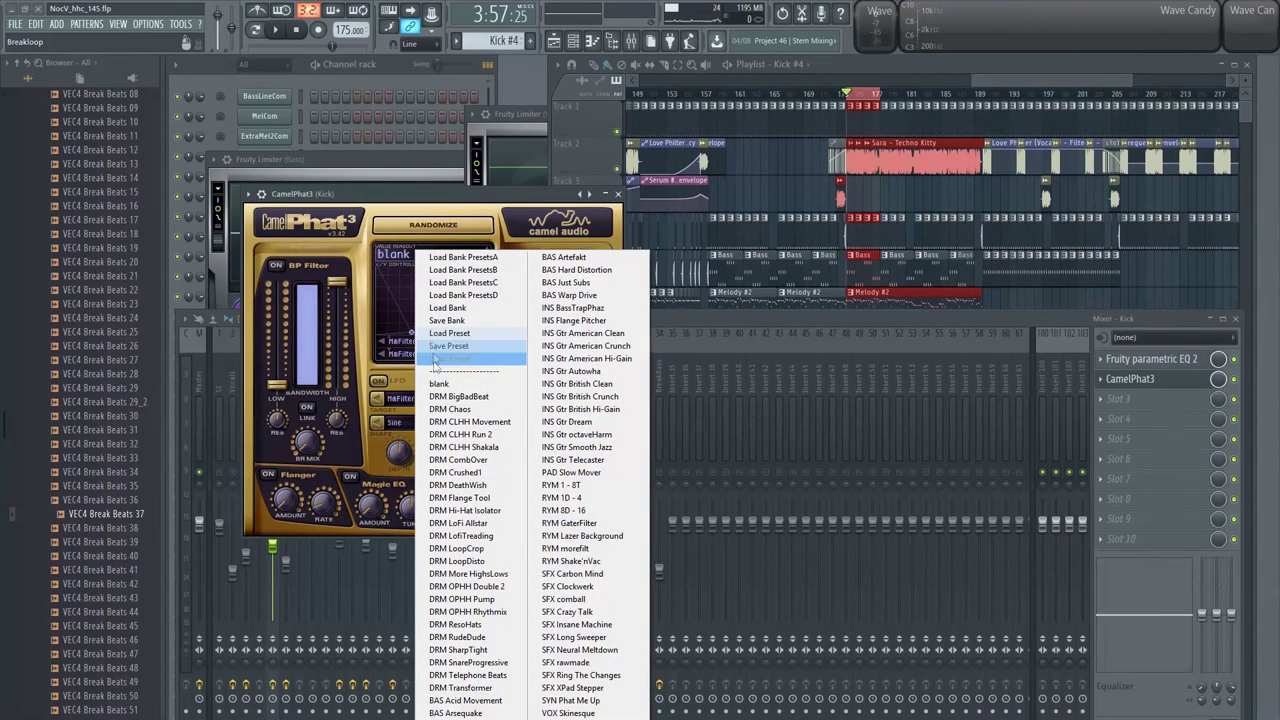
{"action": "left_click", "coordinate": [451, 359]}
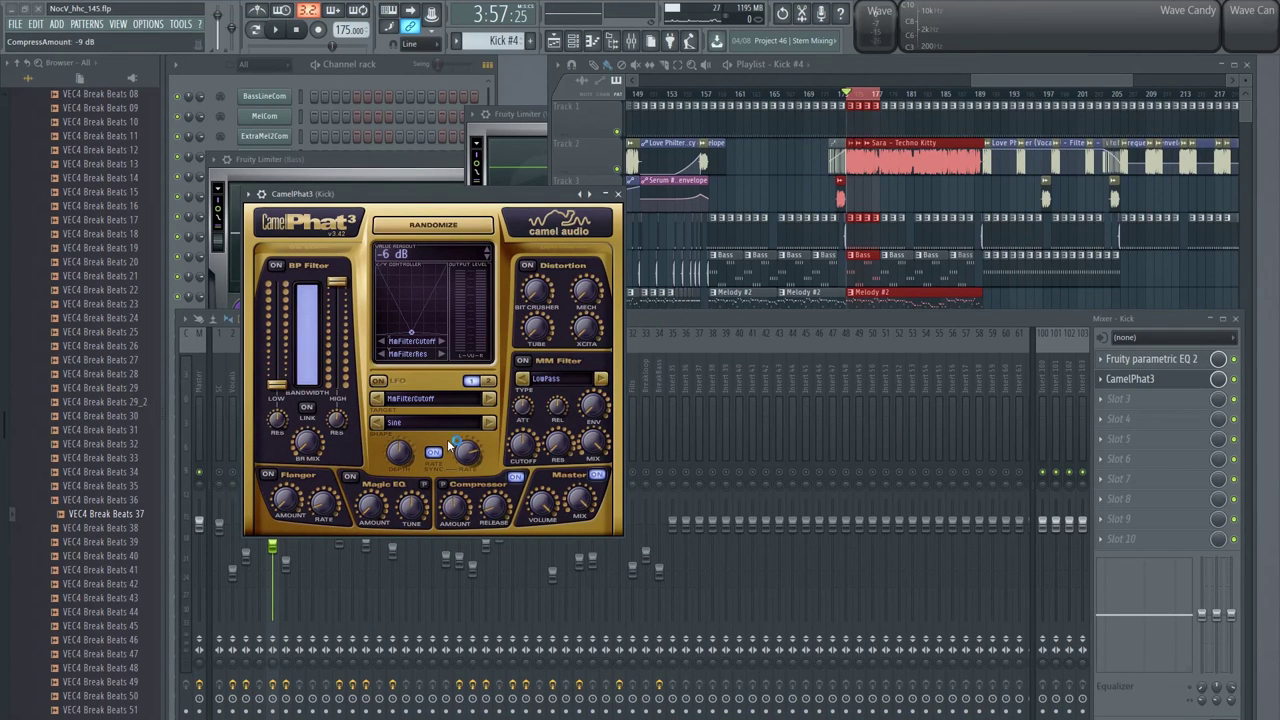
{"action": "left_click", "coordinate": [527, 265]}
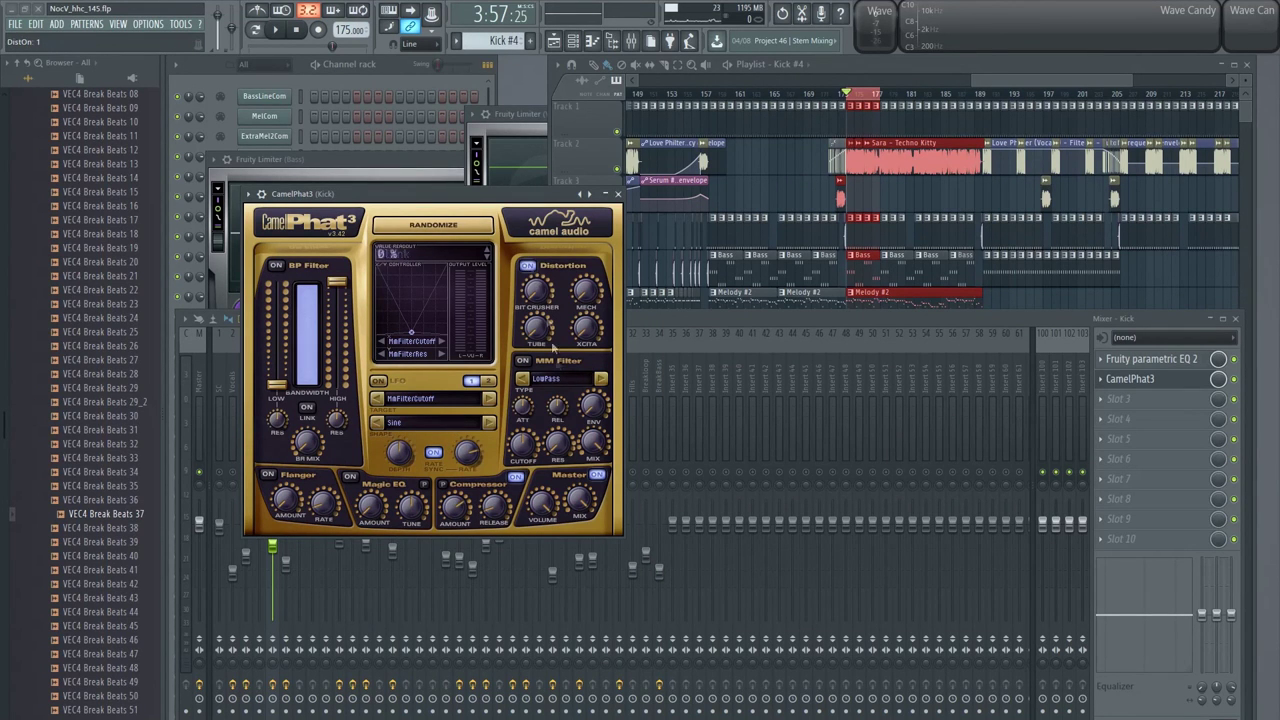
{"action": "left_click_drag", "start_coordinate": [535, 330], "coordinate": [516, 305]}
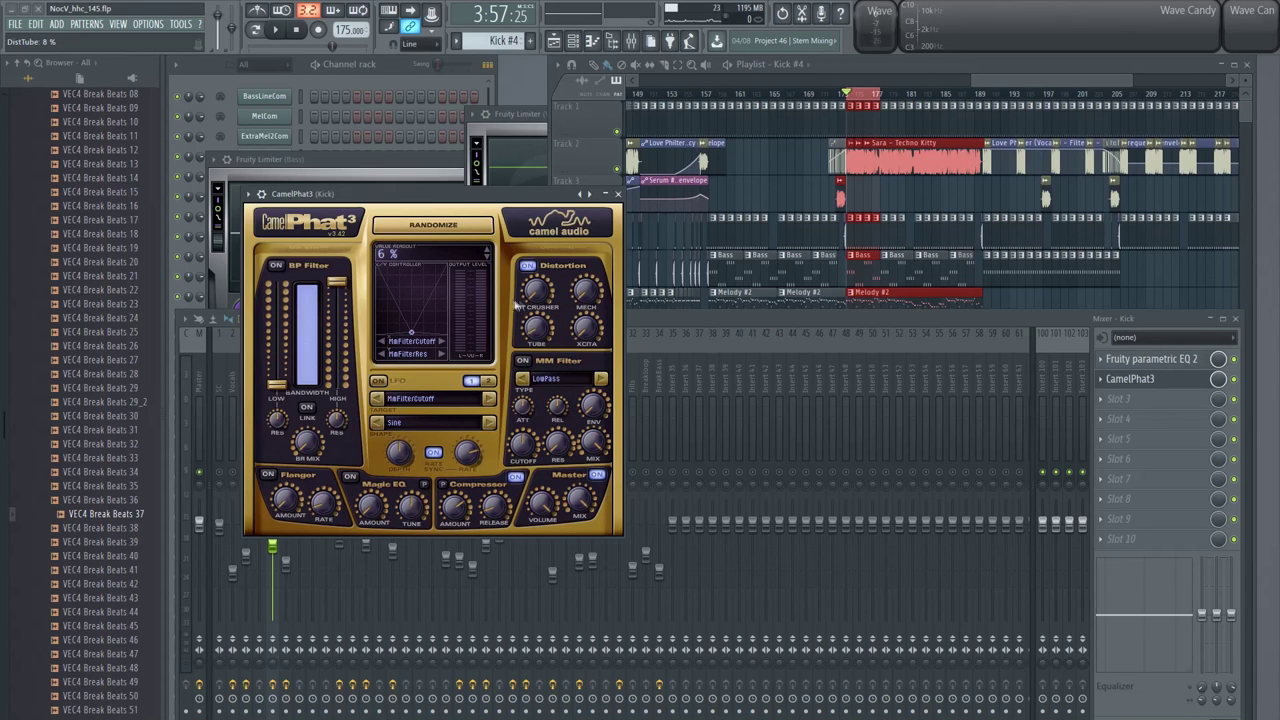
{"action": "left_click", "coordinate": [818, 320]}
{"action": "key", "text": "space"}
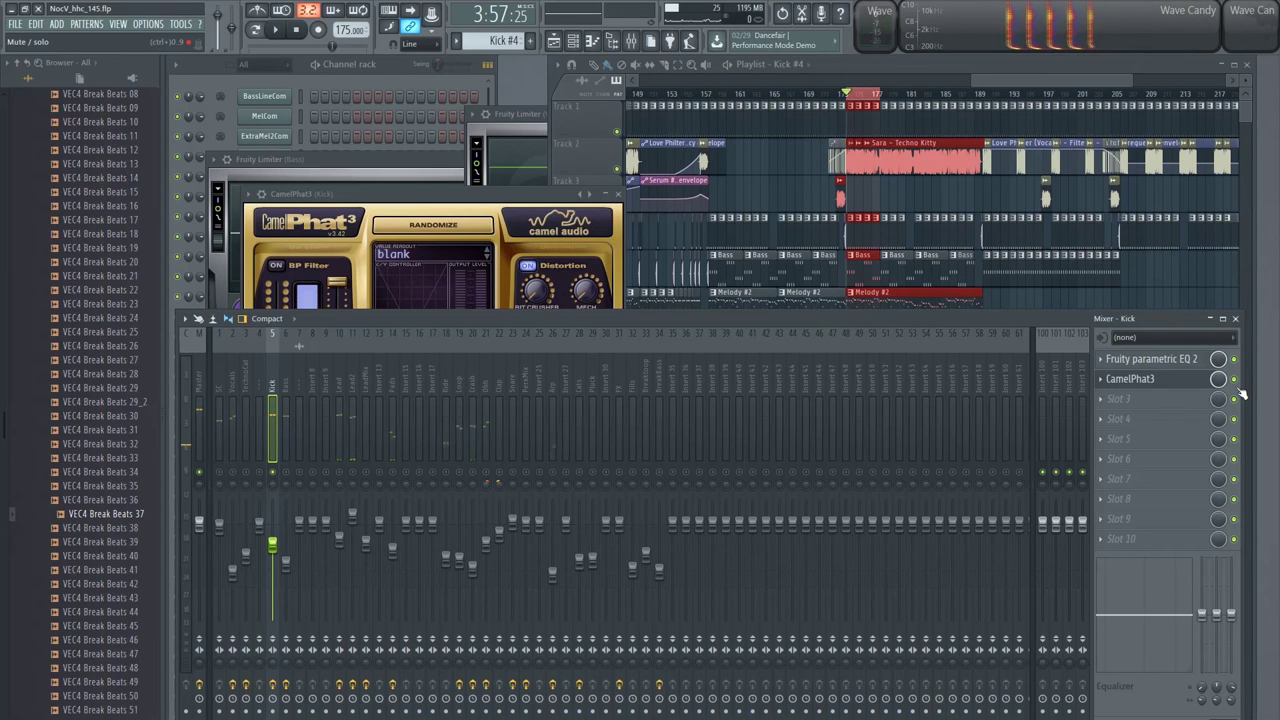
{"action": "left_click", "coordinate": [474, 327]}
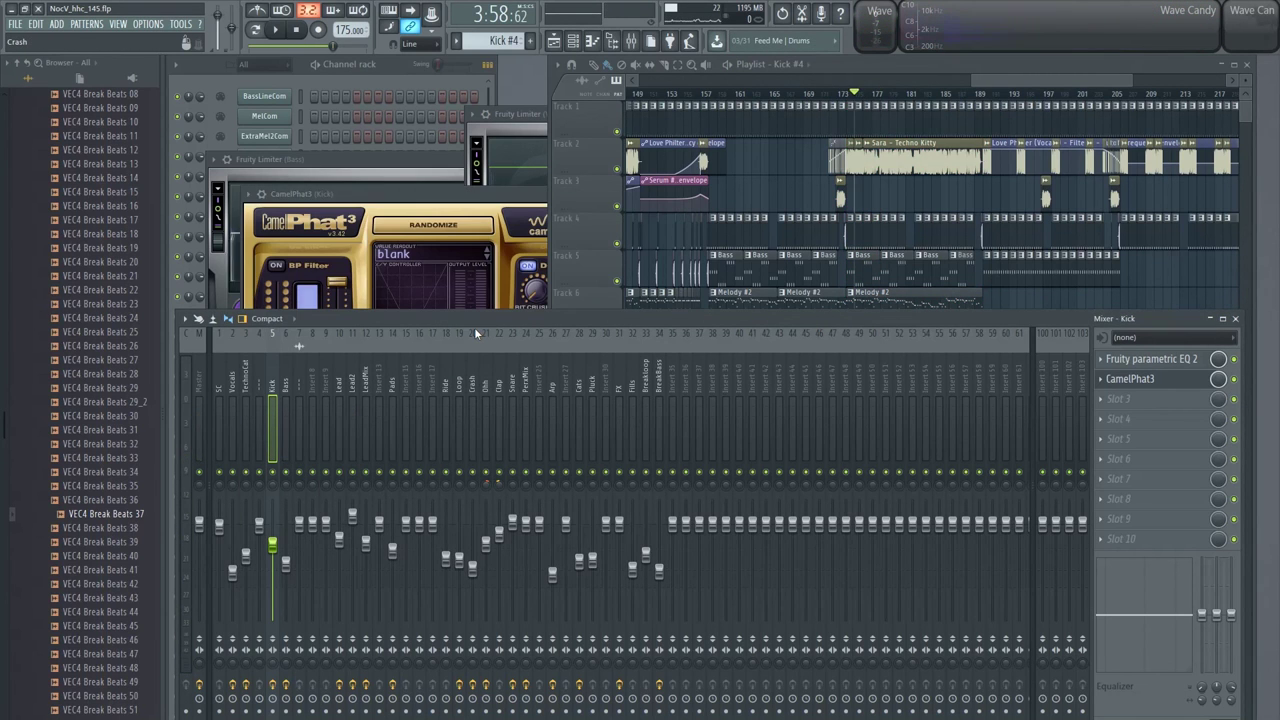